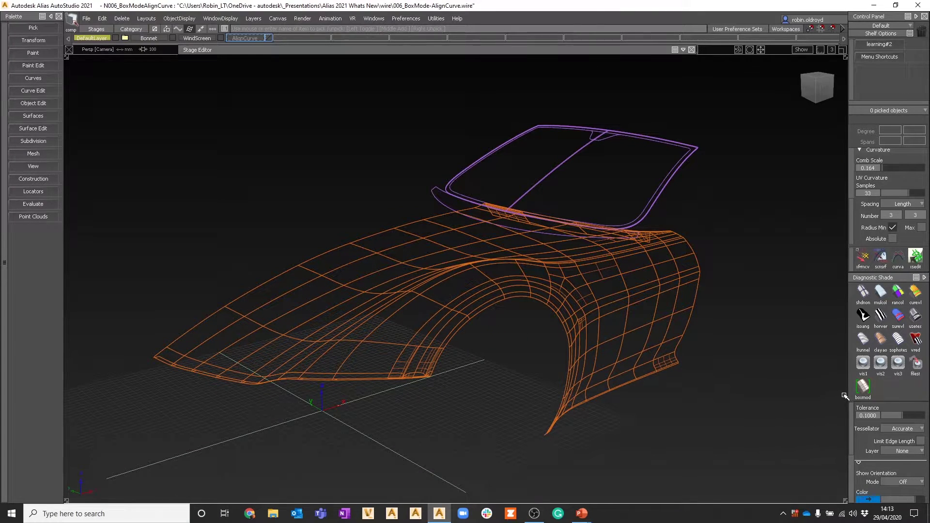
# Shade the car body surfaces with Box Mode diagnostic shading, and turn its Subdivision only option off and back on.
pyautogui.click(863, 386)
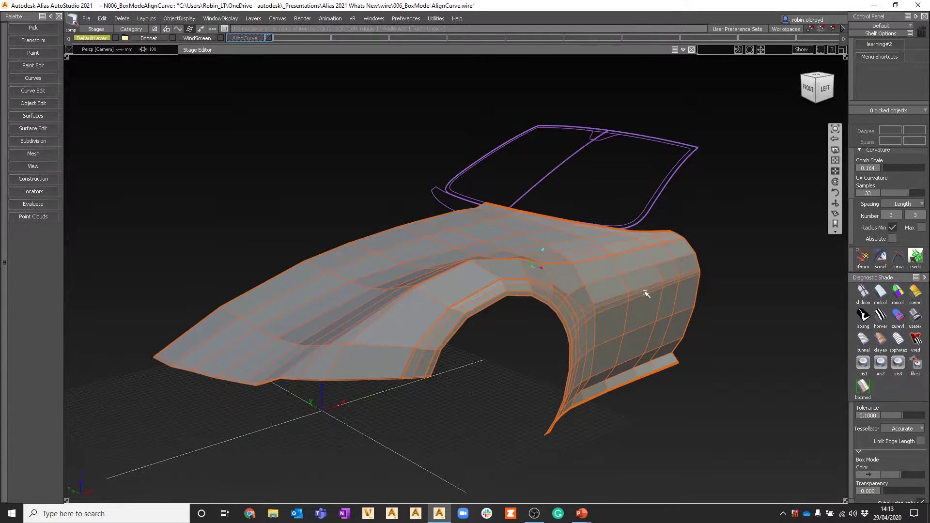
pyautogui.keyDown('alt'); pyautogui.keyDown('shift'); pyautogui.moveTo(664, 294); pyautogui.dragTo(616, 247); pyautogui.keyUp('shift'); pyautogui.keyUp('alt')
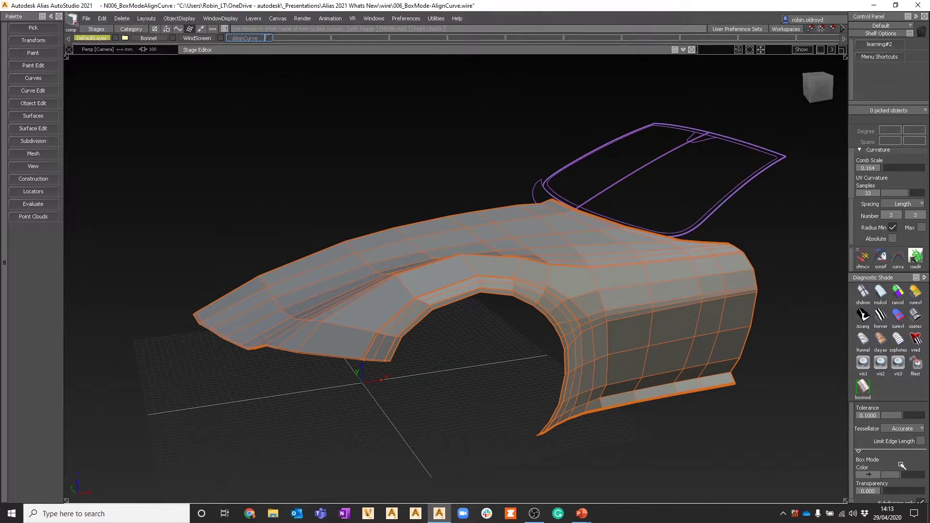
pyautogui.scroll(-1, 877, 452)
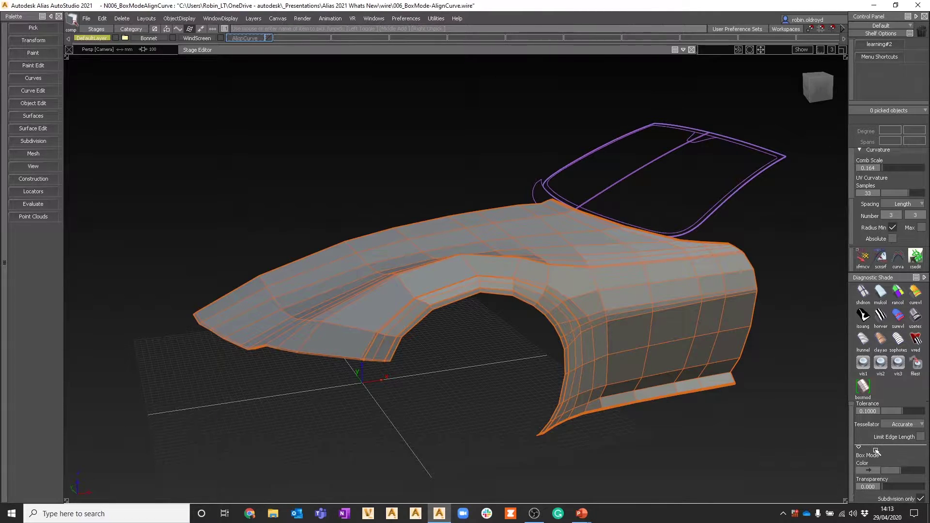
pyautogui.click(922, 499)
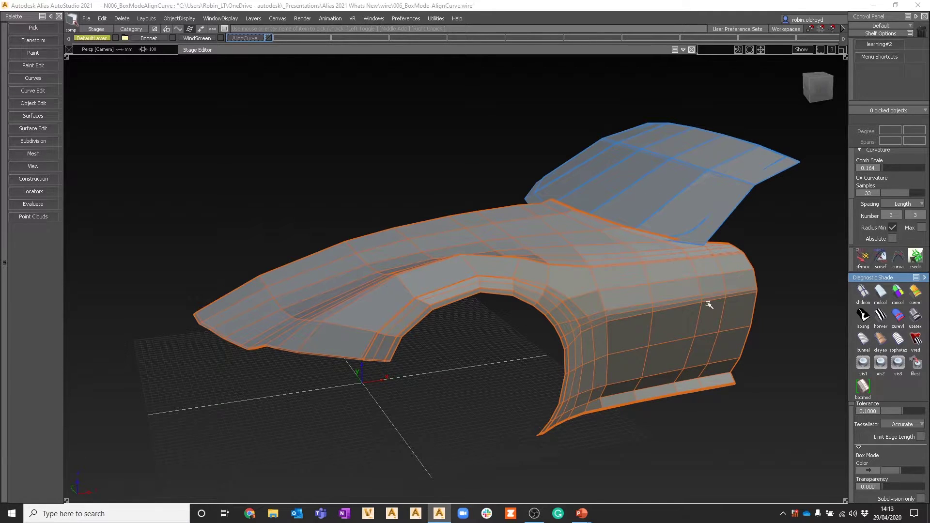
pyautogui.click(920, 498)
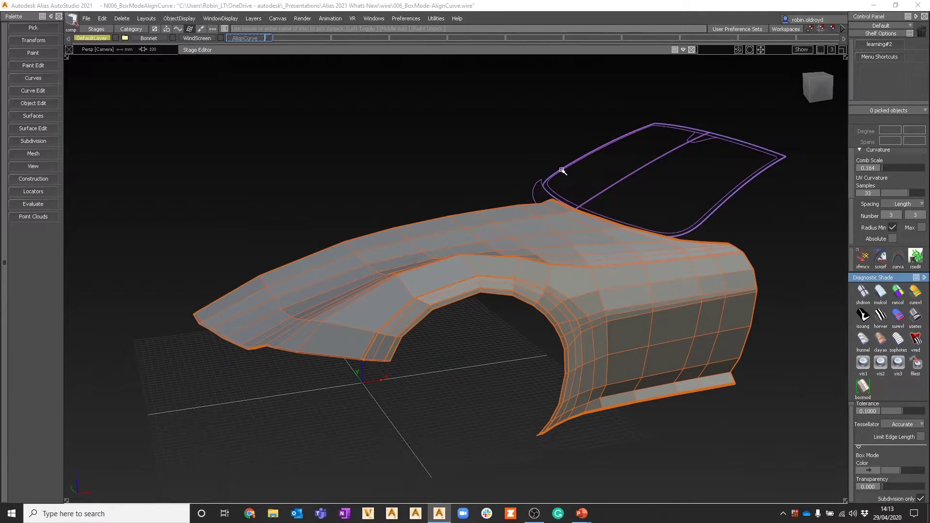
# Make 007_AligntoCurve-Extrude.wire the working stage and enable its window source and background source in the Stage Editor.
pyautogui.click(486, 48)
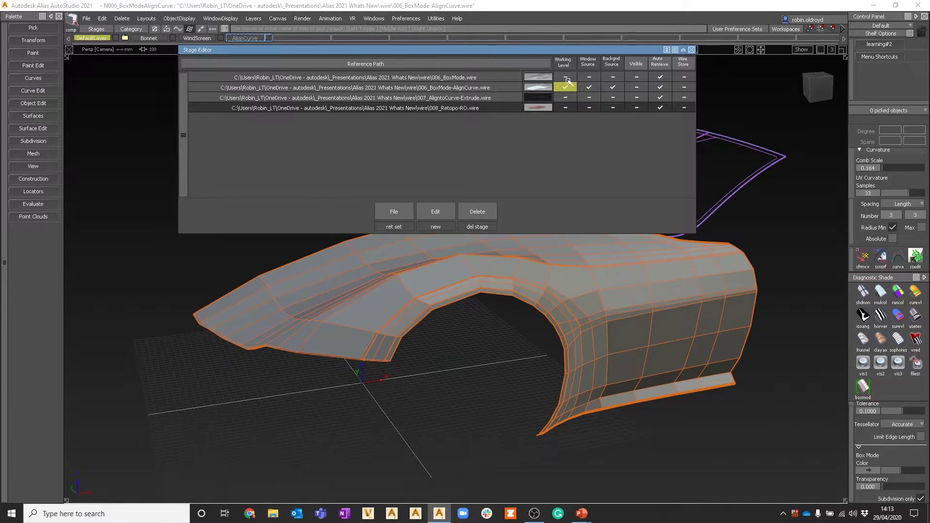
pyautogui.click(565, 97)
pyautogui.click(589, 97)
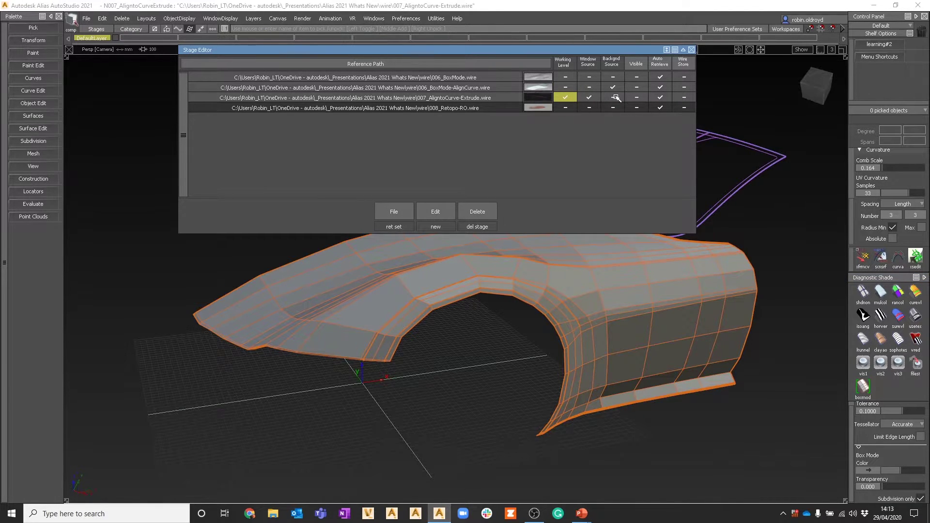
pyautogui.click(613, 98)
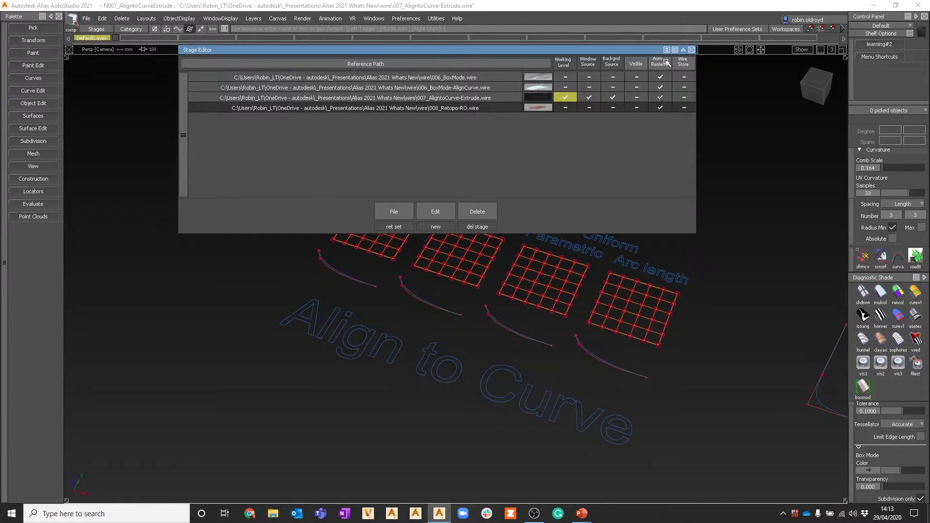
pyautogui.click(632, 50)
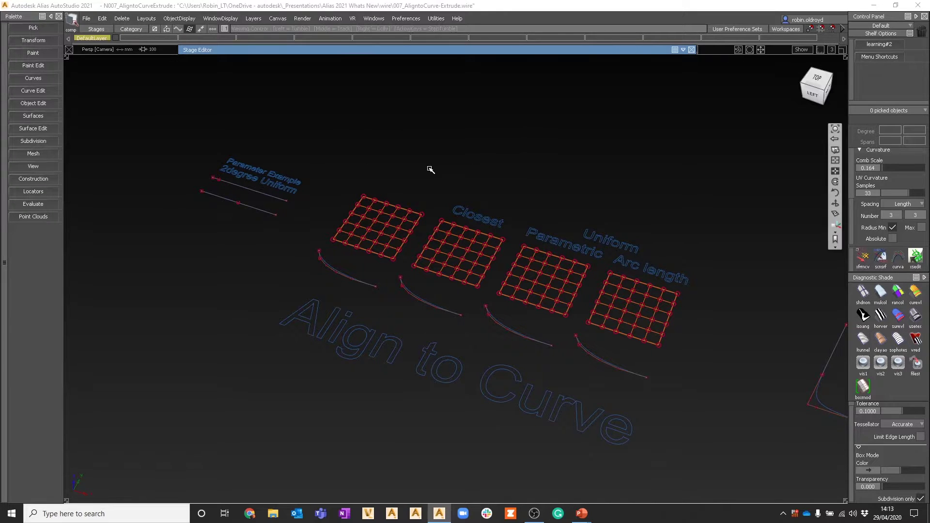
# Open the Subdiv Align Curve options at the 2degree Uniform parameter example and set the projection type to Closest.
pyautogui.keyDown('alt'); pyautogui.keyDown('shift'); pyautogui.moveTo(428, 174); pyautogui.dragTo(480, 228); pyautogui.keyUp('shift'); pyautogui.keyUp('alt')
pyautogui.keyDown('alt'); pyautogui.keyDown('shift'); pyautogui.moveTo(502, 223); pyautogui.dragTo(563, 211, button='middle'); pyautogui.keyUp('shift'); pyautogui.keyUp('alt')
pyautogui.keyDown('ctrl'); pyautogui.keyDown('shift'); pyautogui.moveTo(315, 139); pyautogui.dragTo(316, 187); pyautogui.keyUp('shift'); pyautogui.keyUp('ctrl')
pyautogui.moveTo(272, 153); pyautogui.dragTo(419, 123)
pyautogui.hotkey('ctrl', 'alt', 'l')
pyautogui.click(35, 139)
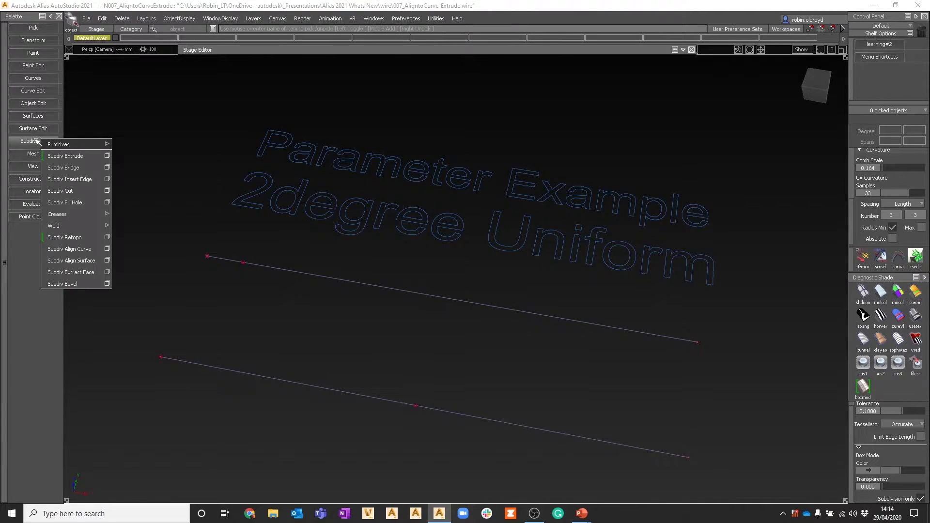
pyautogui.click(107, 249)
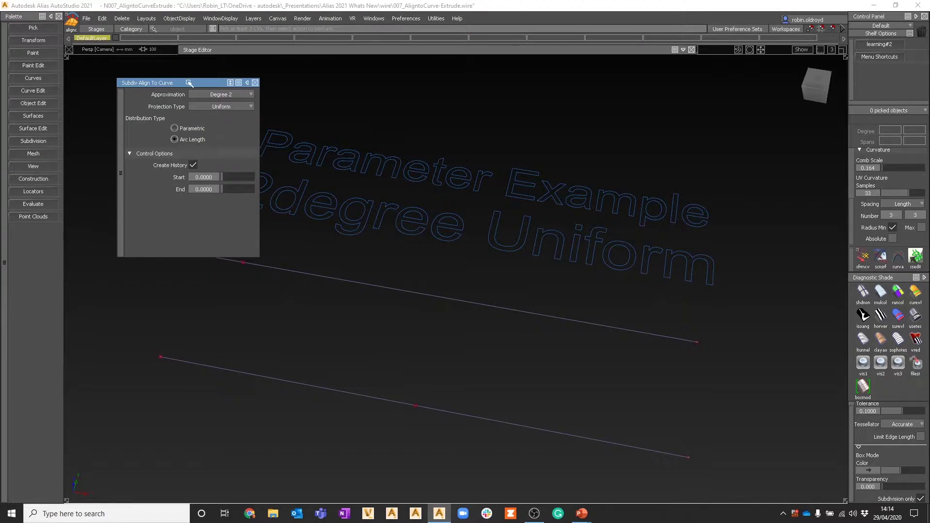
pyautogui.moveTo(187, 79); pyautogui.dragTo(158, 71)
pyautogui.click(182, 98)
pyautogui.click(180, 109)
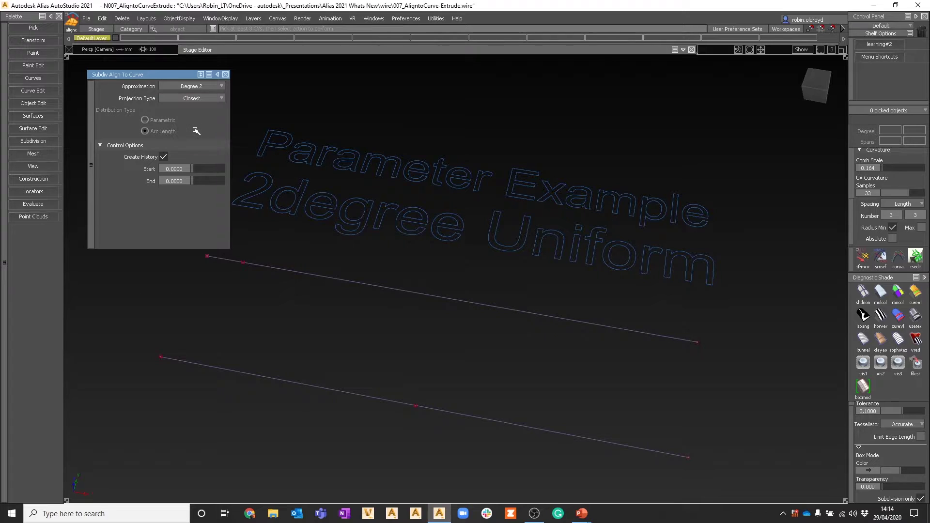
# Switch the projection type to Uniform with Parametric distribution, and return the projection type to Closest.
pyautogui.click(189, 98)
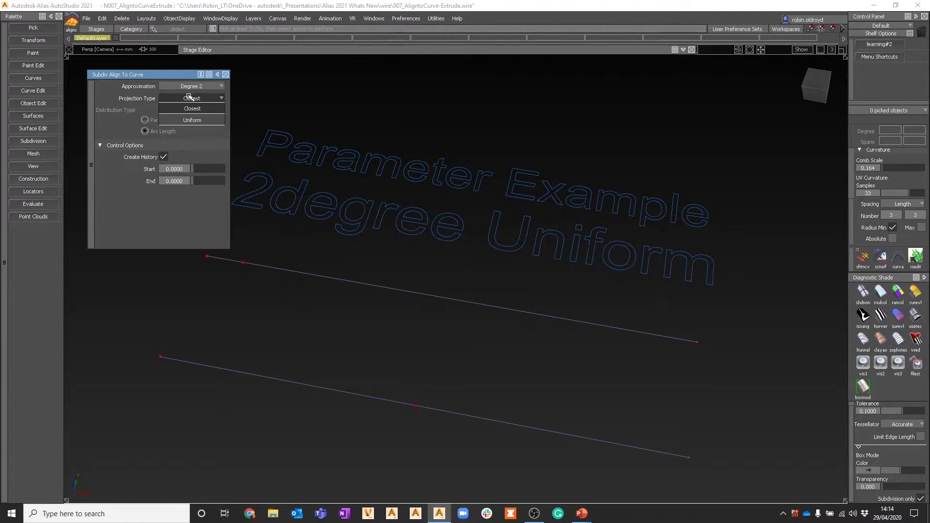
pyautogui.click(191, 120)
pyautogui.click(145, 120)
pyautogui.click(156, 121)
pyautogui.click(199, 99)
pyautogui.click(193, 108)
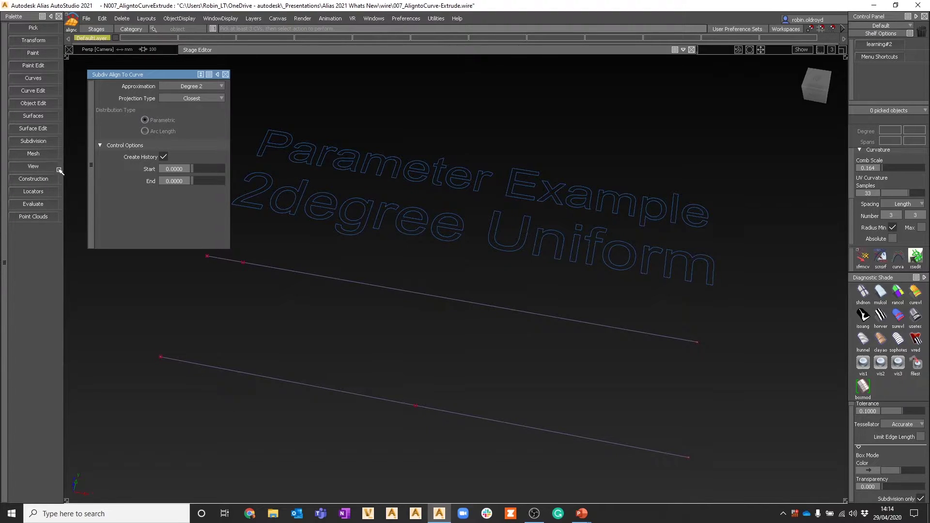
# Place a construction point on the lower example curve and slide it along to the curve's middle CV.
pyautogui.click(296, 272)
pyautogui.keyDown('alt'); pyautogui.keyDown('shift'); pyautogui.moveTo(310, 314); pyautogui.dragTo(372, 321); pyautogui.keyUp('shift'); pyautogui.keyUp('alt')
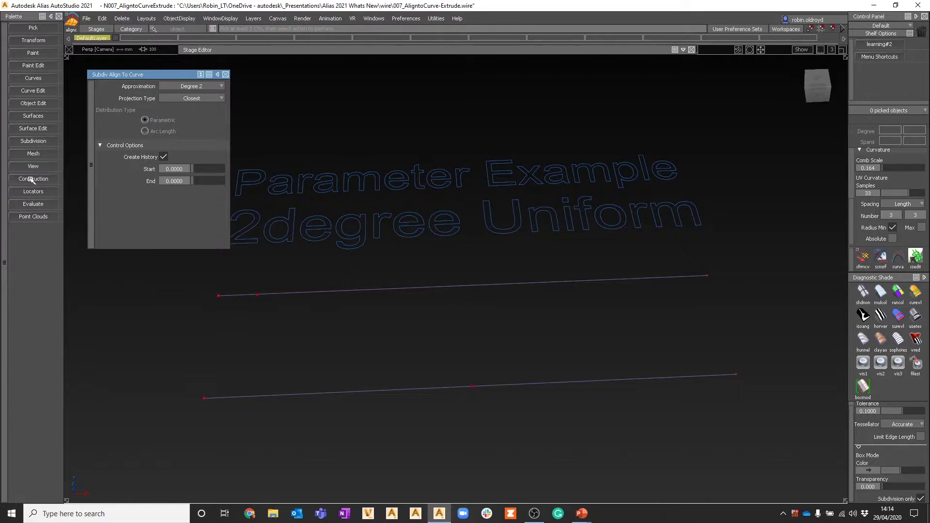
pyautogui.click(33, 191)
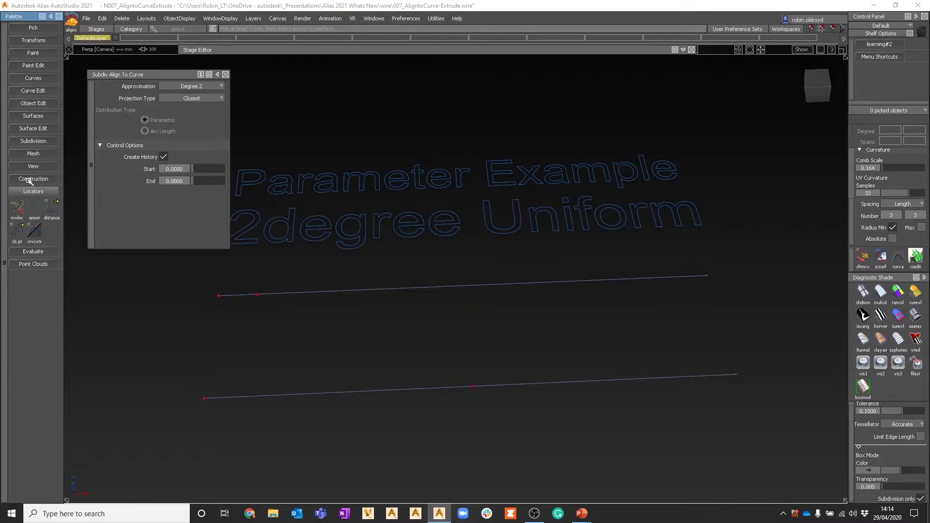
pyautogui.click(31, 179)
pyautogui.click(18, 195)
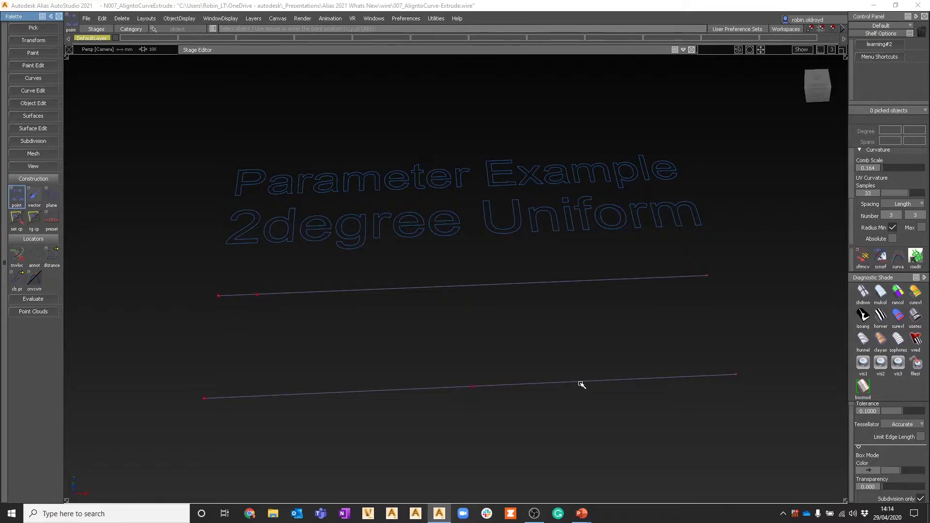
pyautogui.moveTo(581, 383); pyautogui.dragTo(475, 412)
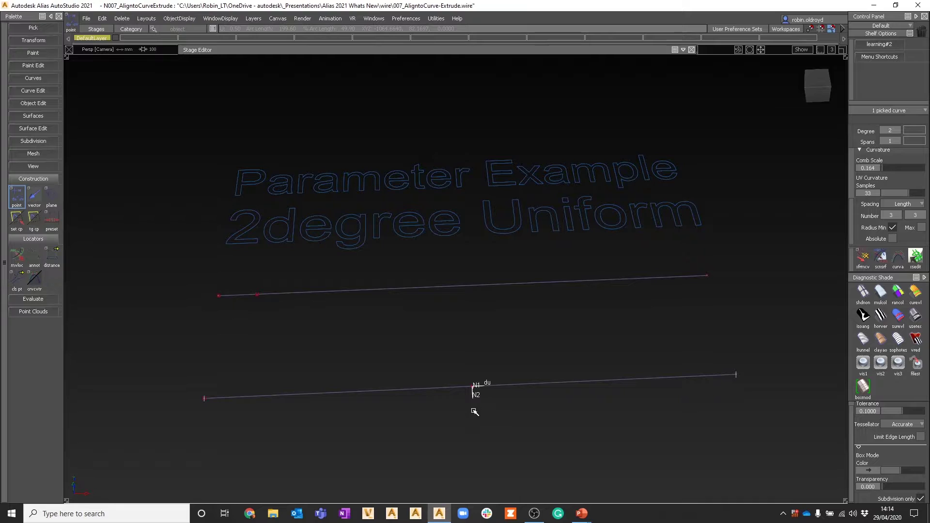
pyautogui.moveTo(475, 412); pyautogui.dragTo(741, 380)
pyautogui.moveTo(739, 441); pyautogui.dragTo(475, 448)
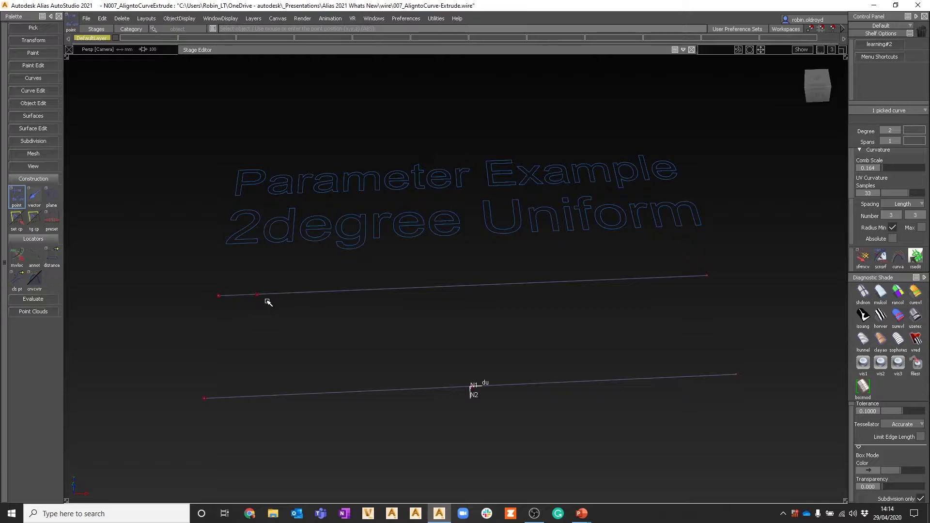
# Place a construction point on the upper example curve and slide it toward the end with the closely spaced CVs.
pyautogui.click(417, 287)
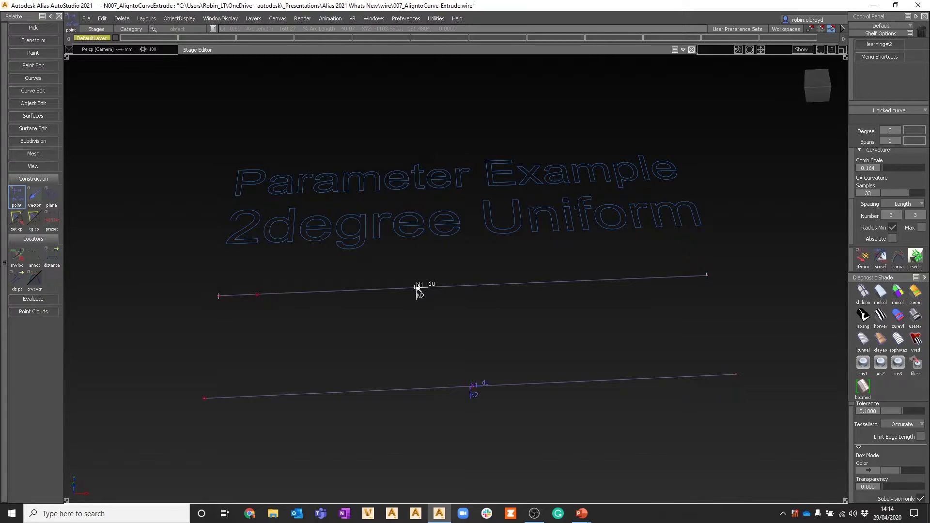
pyautogui.moveTo(417, 287); pyautogui.dragTo(366, 296)
pyautogui.moveTo(364, 296); pyautogui.dragTo(365, 296)
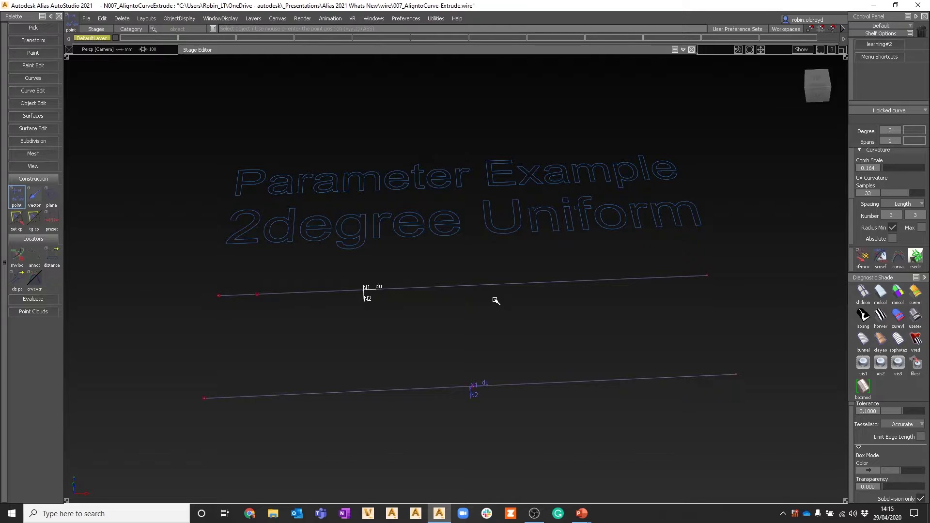
# Align the lowest CV row of the subdivision grid labelled Closest to the curve beneath it, using Closest projection in Subdiv Align Curve.
pyautogui.keyDown('ctrl'); pyautogui.keyDown('shift'); pyautogui.moveTo(489, 325); pyautogui.dragTo(475, 216); pyautogui.keyUp('shift'); pyautogui.keyUp('ctrl')
pyautogui.keyDown('alt'); pyautogui.keyDown('shift'); pyautogui.moveTo(649, 280); pyautogui.dragTo(469, 280, button='middle'); pyautogui.keyUp('shift'); pyautogui.keyUp('alt')
pyautogui.keyDown('alt'); pyautogui.keyDown('shift'); pyautogui.moveTo(469, 280); pyautogui.dragTo(543, 283, button='right'); pyautogui.keyUp('shift'); pyautogui.keyUp('alt')
pyautogui.keyDown('alt'); pyautogui.keyDown('shift'); pyautogui.moveTo(645, 297); pyautogui.dragTo(540, 299, button='middle'); pyautogui.keyUp('shift'); pyautogui.keyUp('alt')
pyautogui.keyDown('alt'); pyautogui.keyDown('shift'); pyautogui.moveTo(617, 304); pyautogui.dragTo(290, 306, button='middle'); pyautogui.keyUp('shift'); pyautogui.keyUp('alt')
pyautogui.click(387, 303)
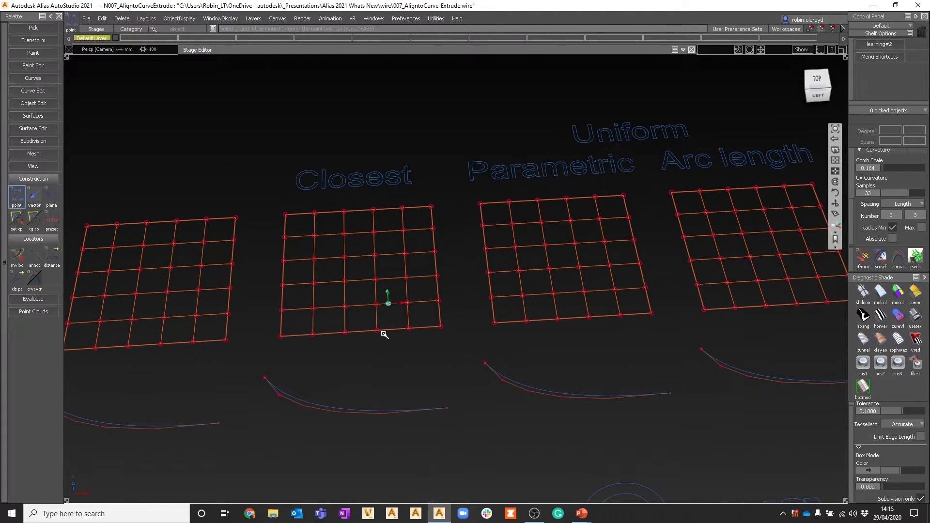
pyautogui.click(35, 180)
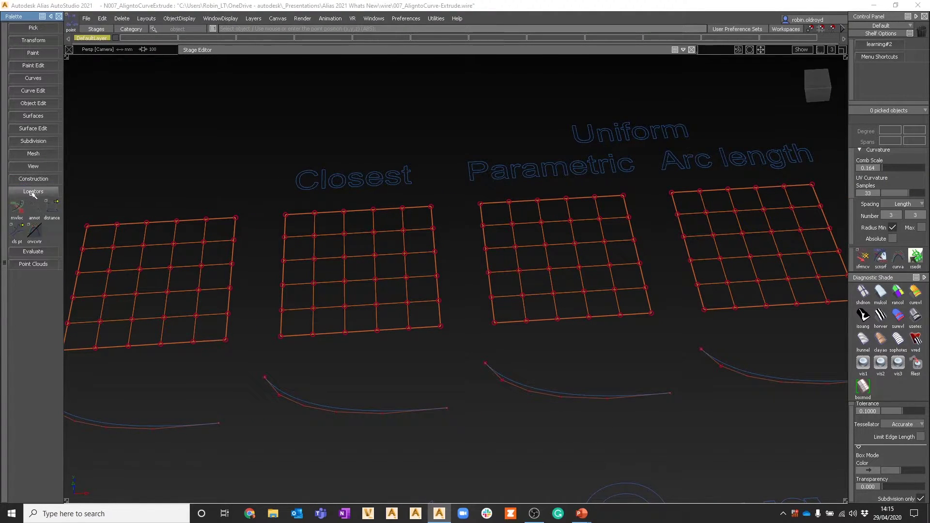
pyautogui.click(33, 192)
pyautogui.rightClick(33, 141)
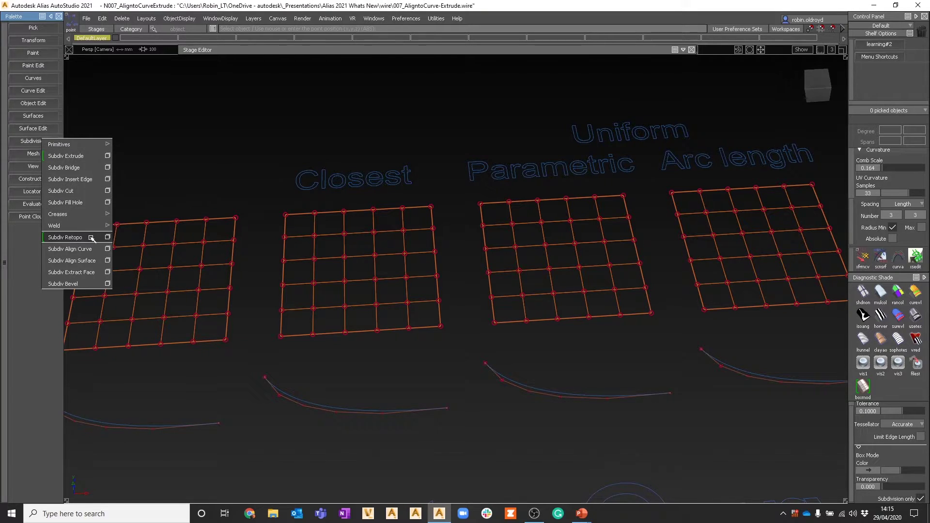
pyautogui.click(107, 249)
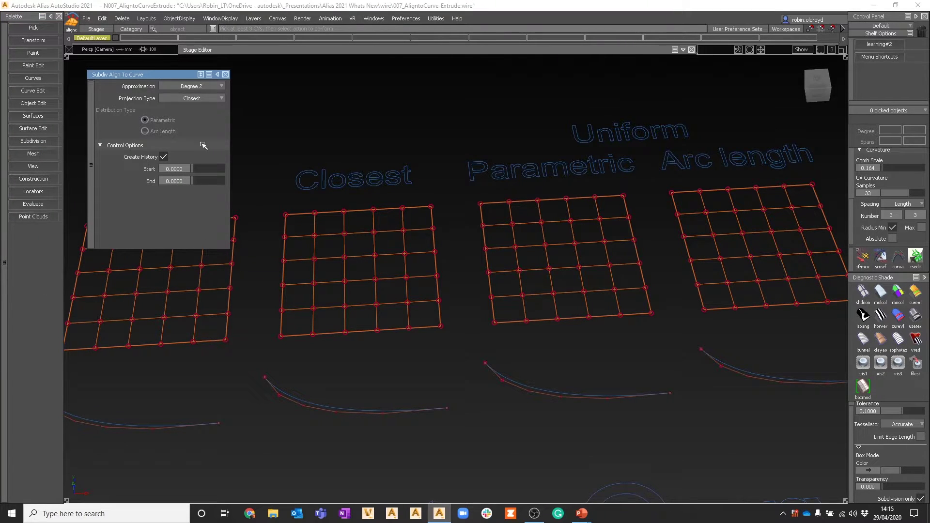
pyautogui.moveTo(274, 324); pyautogui.dragTo(454, 348)
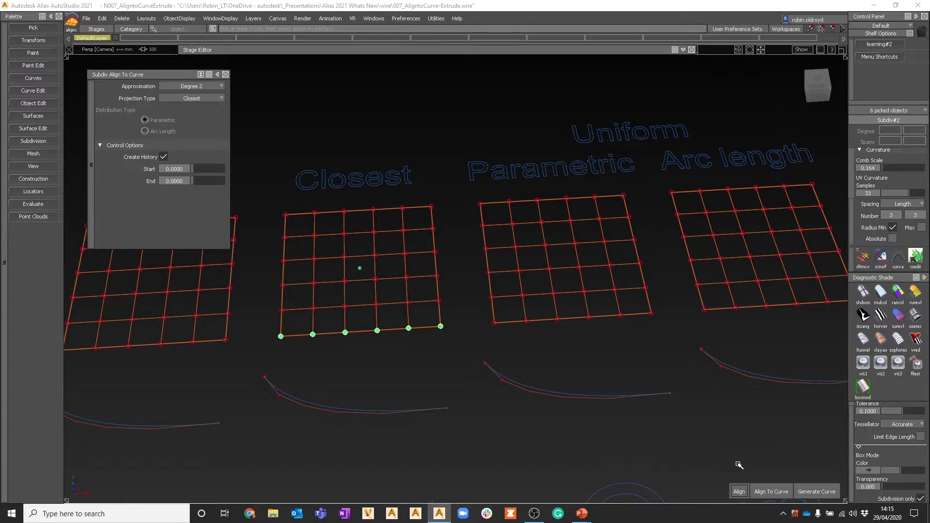
pyautogui.click(771, 492)
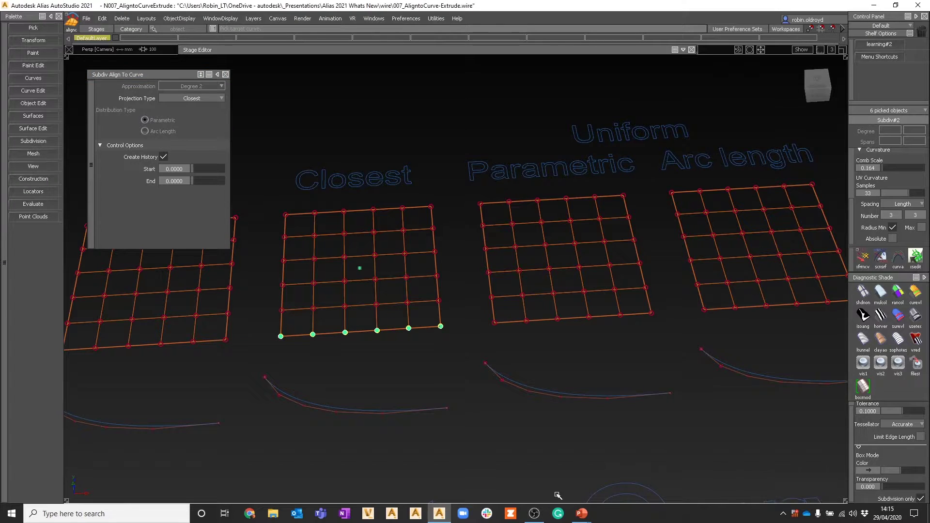
pyautogui.click(362, 412)
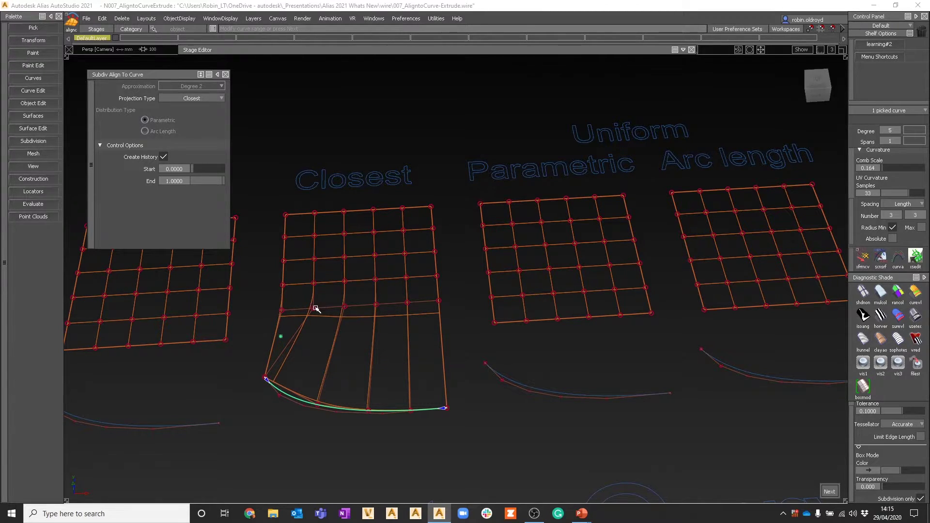
pyautogui.moveTo(266, 379)
pyautogui.mouseDown()
pyautogui.moveTo(278, 388)
pyautogui.moveTo(266, 379)
pyautogui.mouseUp()
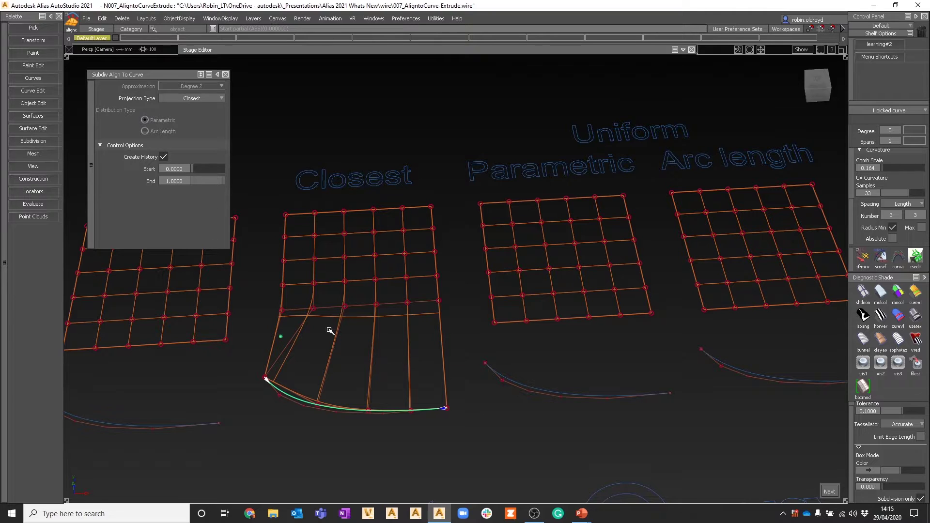
pyautogui.keyDown('ctrl'); pyautogui.keyDown('shift'); pyautogui.moveTo(490, 317); pyautogui.dragTo(483, 404); pyautogui.keyUp('shift'); pyautogui.keyUp('ctrl')
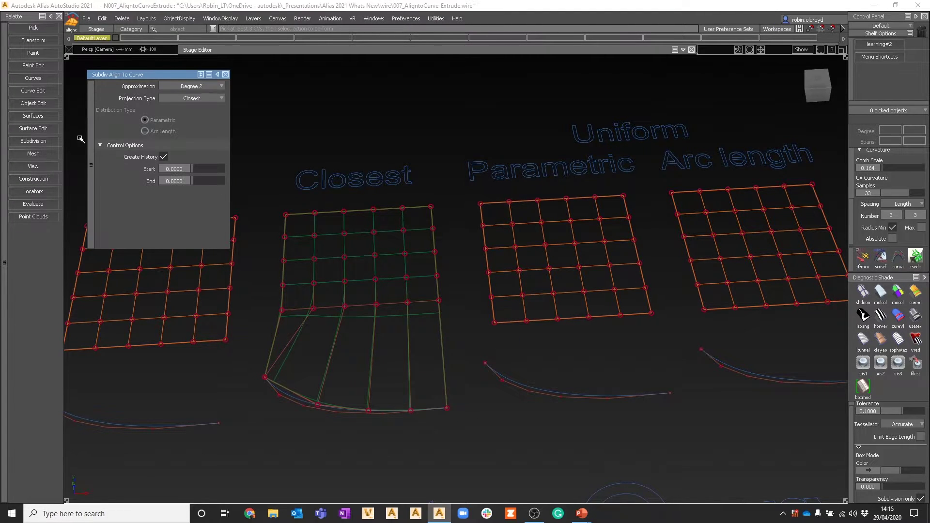
# Align the lowest CV row of the grid labelled Parametric to the curve beneath it, using Closest projection.
pyautogui.keyDown('alt'); pyautogui.keyDown('shift'); pyautogui.moveTo(572, 340); pyautogui.dragTo(687, 386); pyautogui.keyUp('shift'); pyautogui.keyUp('alt')
pyautogui.moveTo(647, 333); pyautogui.dragTo(670, 352)
pyautogui.keyDown('alt'); pyautogui.keyDown('shift'); pyautogui.moveTo(613, 355); pyautogui.dragTo(561, 303, button='middle'); pyautogui.keyUp('shift'); pyautogui.keyUp('alt')
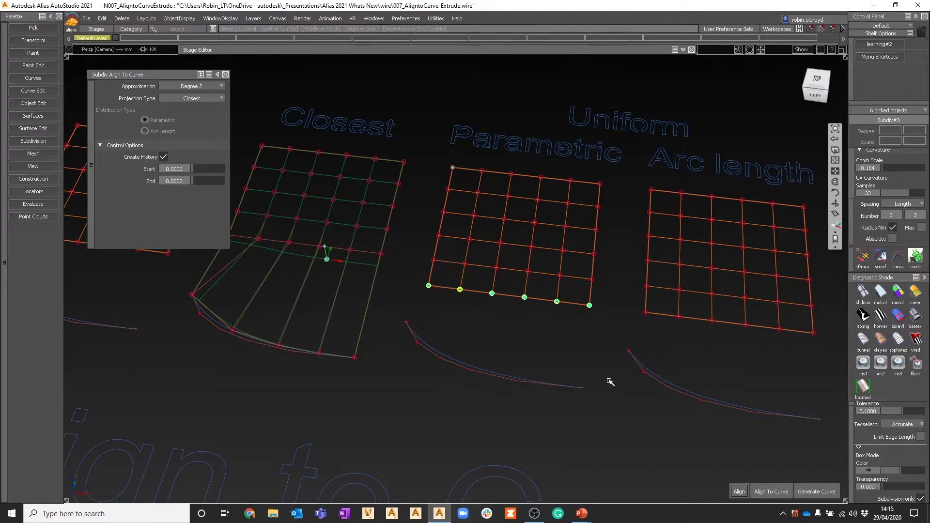
pyautogui.click(770, 491)
pyautogui.click(494, 379)
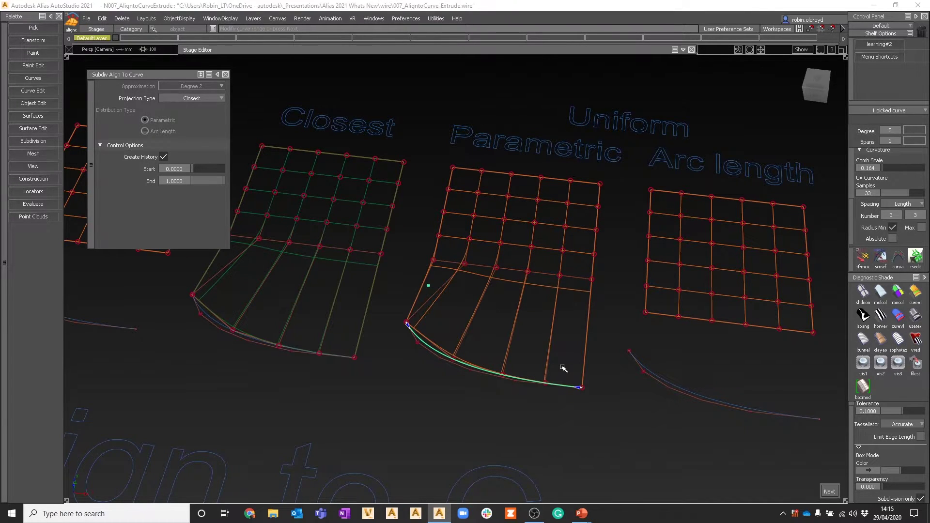
pyautogui.keyDown('alt'); pyautogui.keyDown('shift'); pyautogui.moveTo(564, 365); pyautogui.dragTo(475, 348, button='middle'); pyautogui.keyUp('shift'); pyautogui.keyUp('alt')
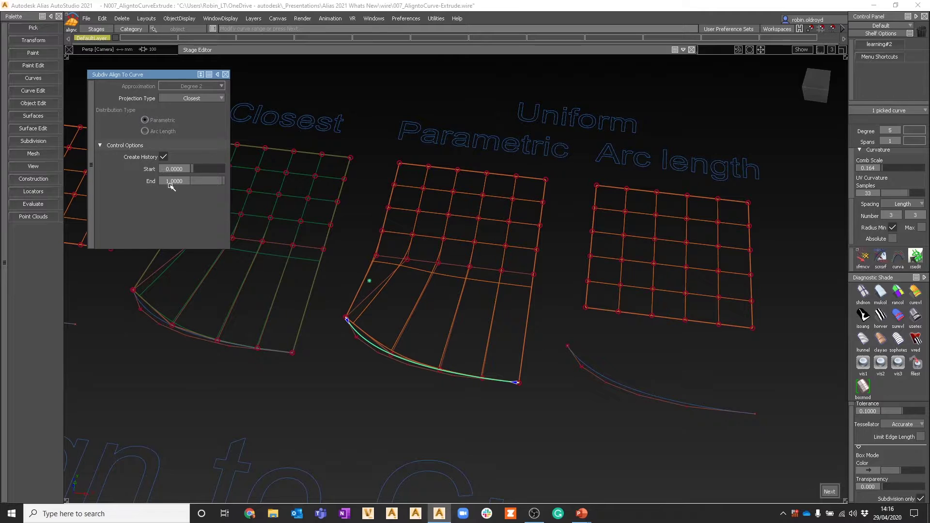
pyautogui.keyDown('ctrl'); pyautogui.keyDown('shift'); pyautogui.moveTo(581, 342); pyautogui.dragTo(590, 333); pyautogui.keyUp('shift'); pyautogui.keyUp('ctrl')
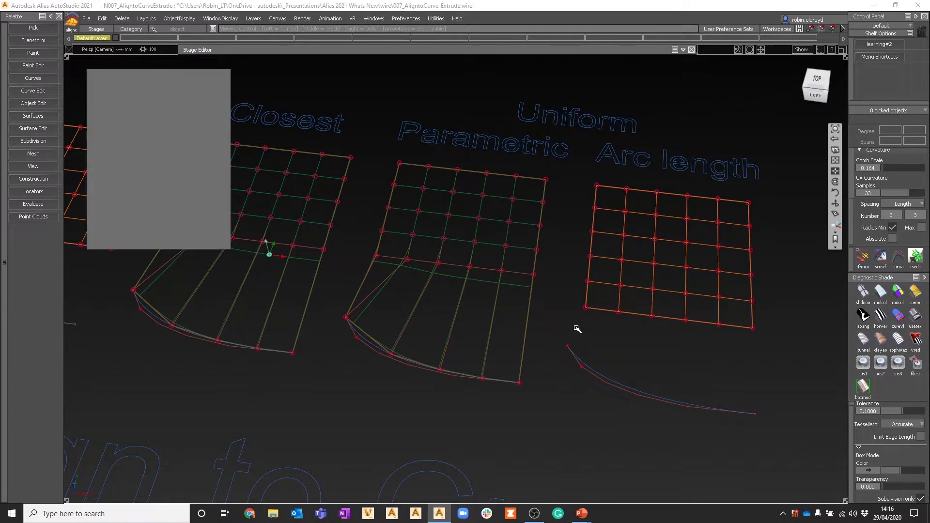
# Align the lowest CV row of the Arc length grid to the curve beneath it, using Uniform projection with Arc Length distribution.
pyautogui.keyDown('alt'); pyautogui.keyDown('shift'); pyautogui.moveTo(567, 326); pyautogui.dragTo(421, 315, button='middle'); pyautogui.keyUp('shift'); pyautogui.keyUp('alt')
pyautogui.keyDown('alt'); pyautogui.keyDown('shift'); pyautogui.moveTo(421, 315); pyautogui.dragTo(535, 356); pyautogui.keyUp('shift'); pyautogui.keyUp('alt')
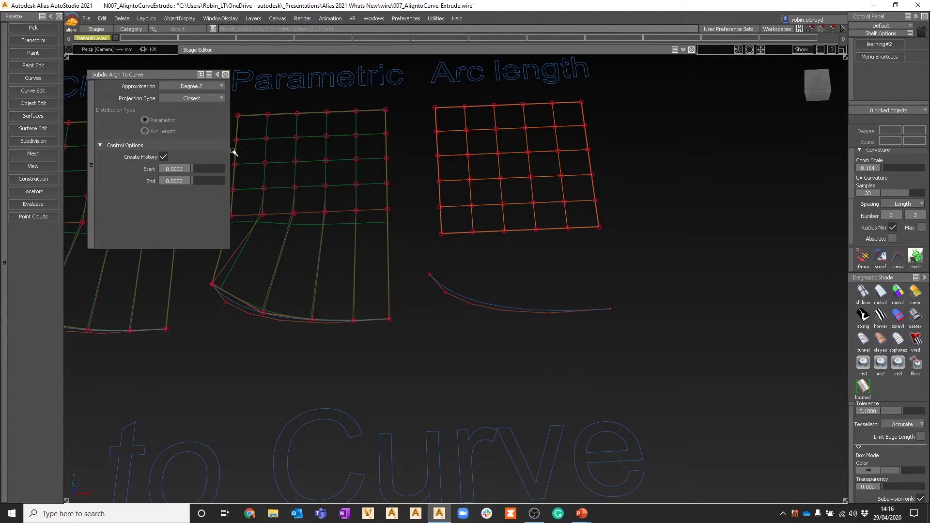
pyautogui.moveTo(433, 222); pyautogui.dragTo(624, 258)
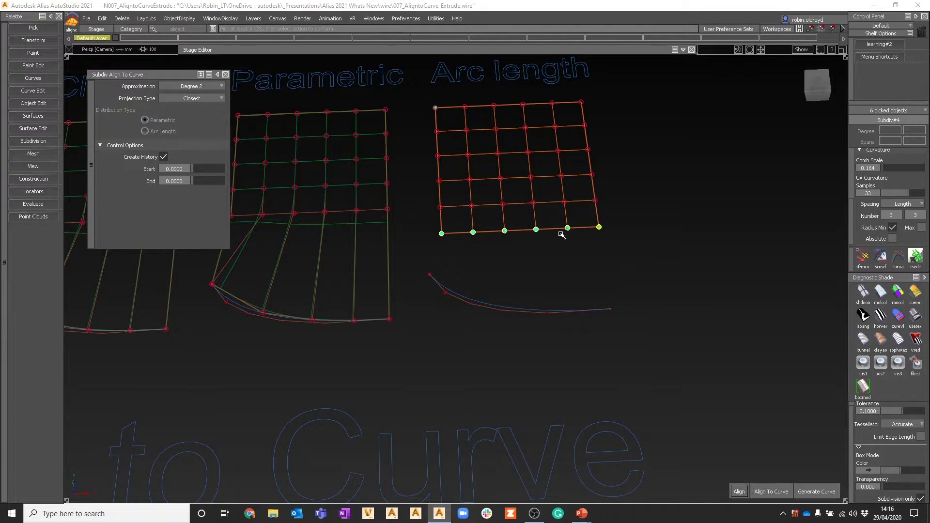
pyautogui.click(770, 491)
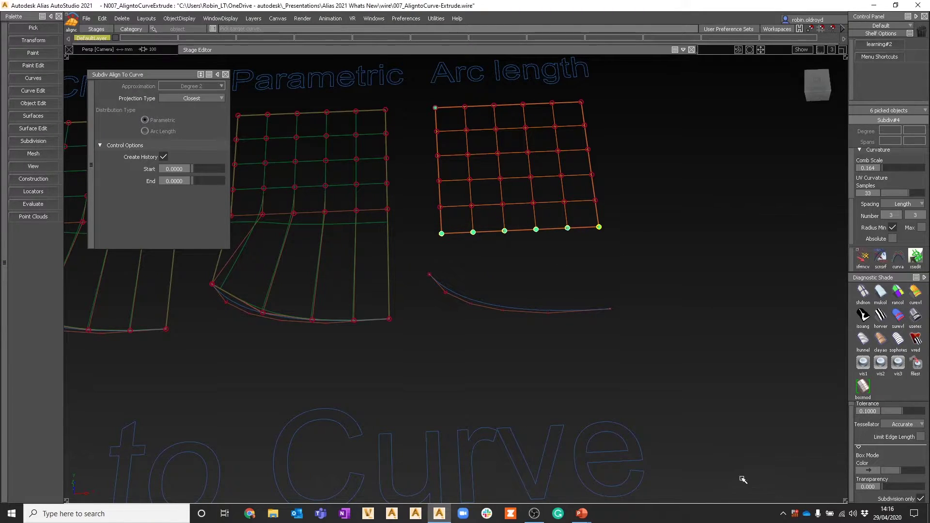
pyautogui.click(189, 99)
pyautogui.click(189, 117)
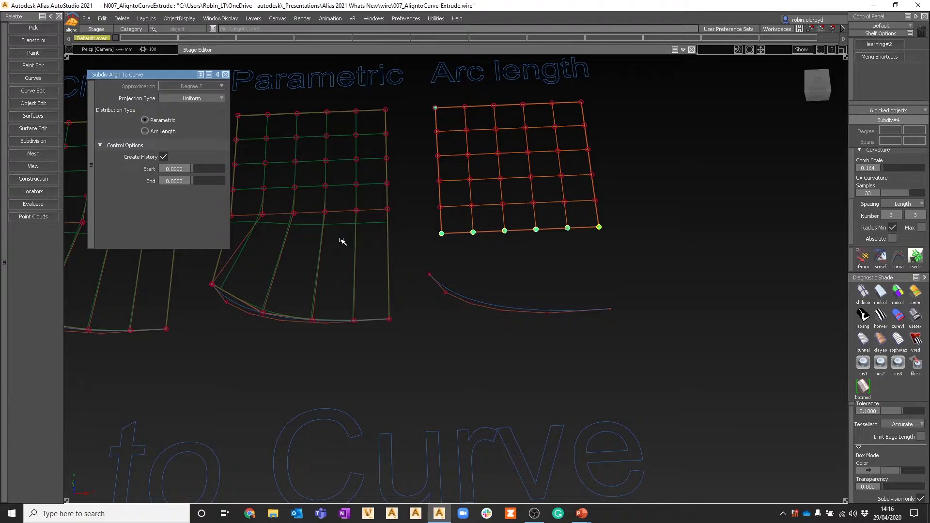
pyautogui.click(437, 282)
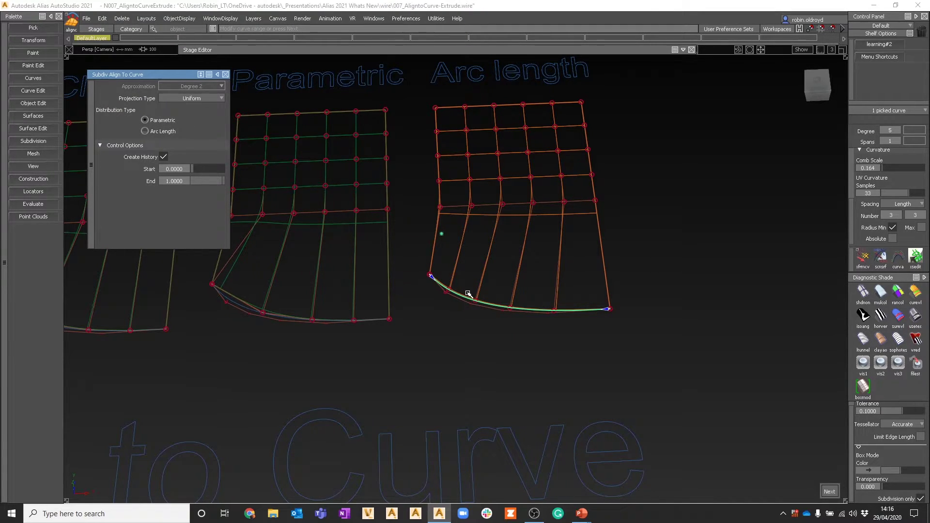
pyautogui.click(161, 131)
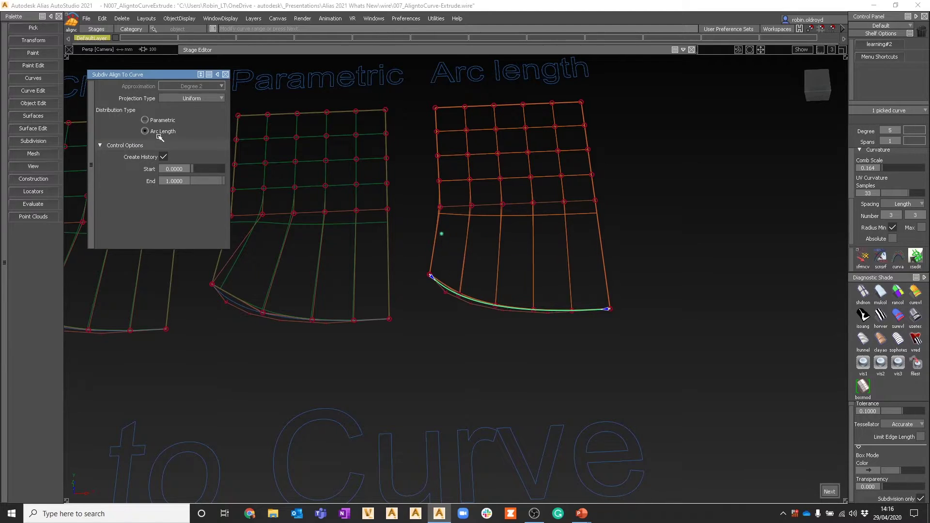
pyautogui.keyDown('ctrl'); pyautogui.keyDown('shift'); pyautogui.moveTo(495, 357); pyautogui.dragTo(446, 270); pyautogui.keyUp('shift'); pyautogui.keyUp('ctrl')
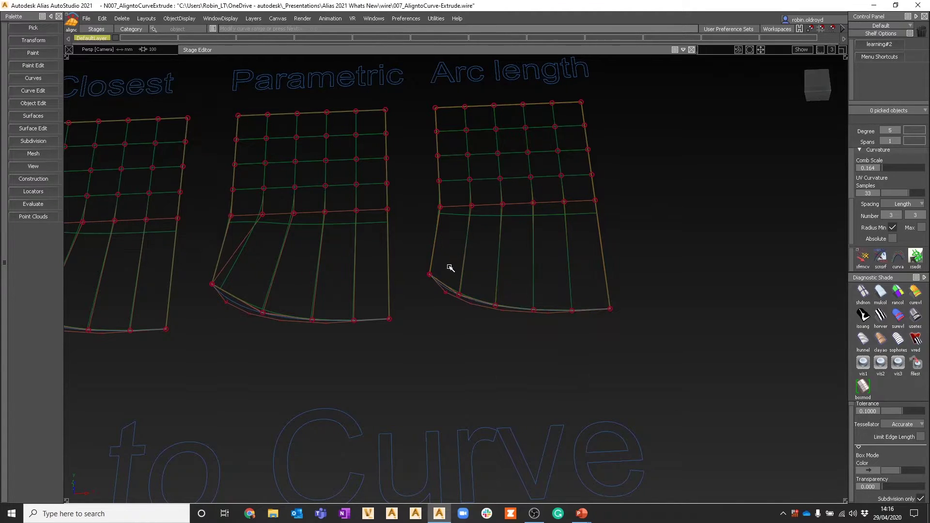
# Edit the existing curve alignment of the grid labelled Parametric to use Uniform projection with Parametric distribution.
pyautogui.keyDown('ctrl'); pyautogui.keyDown('shift'); pyautogui.moveTo(367, 228); pyautogui.dragTo(321, 246, button='middle'); pyautogui.keyUp('shift'); pyautogui.keyUp('ctrl')
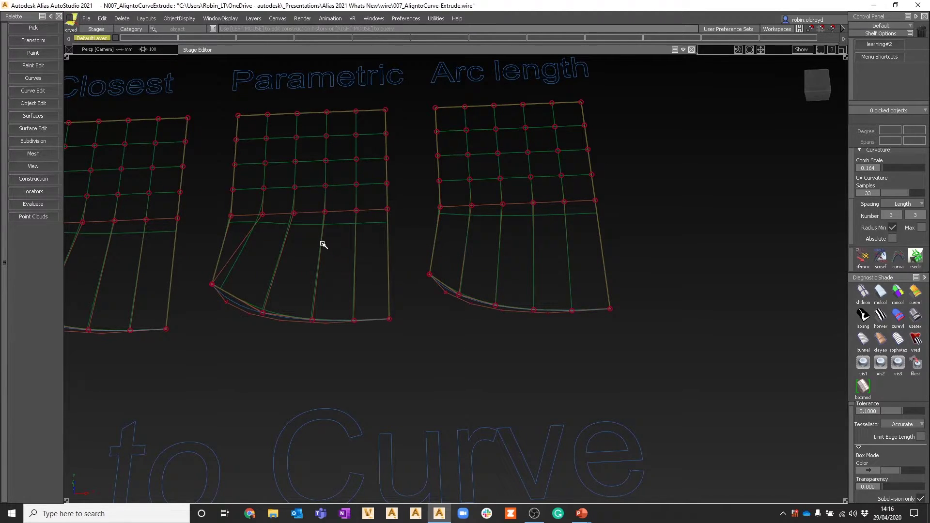
pyautogui.click(320, 244)
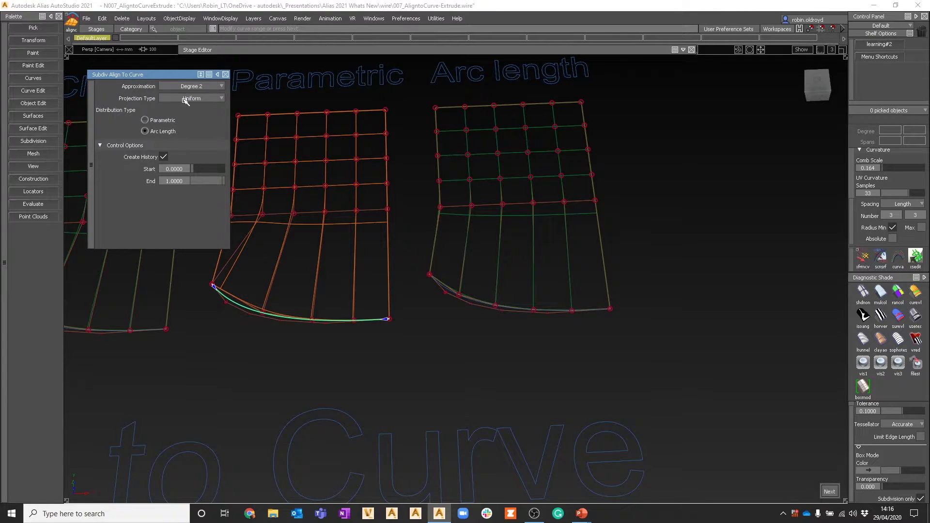
pyautogui.click(160, 120)
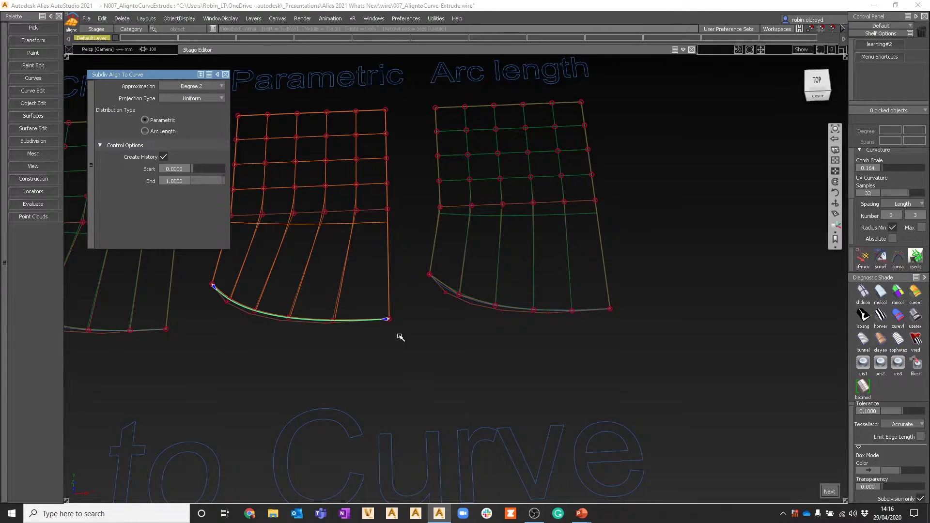
pyautogui.keyDown('alt'); pyautogui.keyDown('shift'); pyautogui.moveTo(406, 335); pyautogui.dragTo(420, 332); pyautogui.keyUp('shift'); pyautogui.keyUp('alt')
pyautogui.keyDown('alt'); pyautogui.keyDown('shift'); pyautogui.moveTo(419, 332); pyautogui.dragTo(456, 365, button='middle'); pyautogui.keyUp('shift'); pyautogui.keyUp('alt')
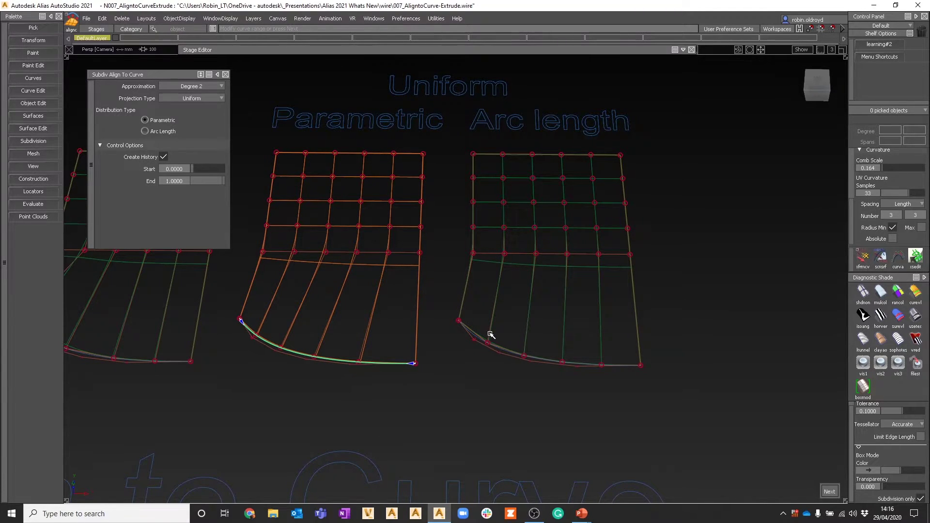
pyautogui.keyDown('alt'); pyautogui.keyDown('shift'); pyautogui.moveTo(489, 333); pyautogui.dragTo(488, 365); pyautogui.keyUp('shift'); pyautogui.keyUp('alt')
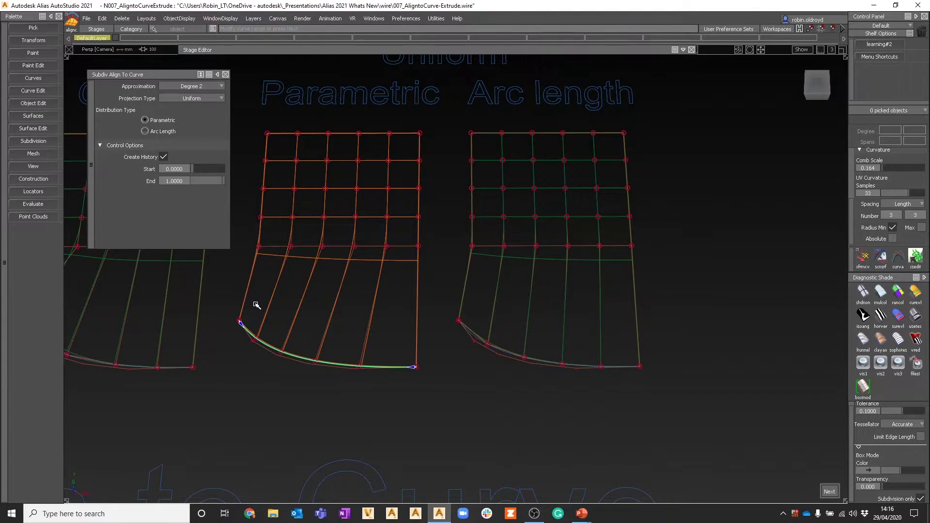
pyautogui.keyDown('ctrl'); pyautogui.keyDown('shift'); pyautogui.moveTo(256, 304); pyautogui.dragTo(247, 231); pyautogui.keyUp('shift'); pyautogui.keyUp('ctrl')
# Bring the L-shaped example curve beside the Extrude label into view and close the Subdiv Align To Curve options.
pyautogui.keyDown('alt'); pyautogui.keyDown('shift'); pyautogui.moveTo(478, 226); pyautogui.dragTo(455, 231, button='right'); pyautogui.keyUp('shift'); pyautogui.keyUp('alt')
pyautogui.keyDown('alt'); pyautogui.keyDown('shift'); pyautogui.moveTo(486, 228); pyautogui.dragTo(506, 230, button='middle'); pyautogui.keyUp('shift'); pyautogui.keyUp('alt')
pyautogui.keyDown('alt'); pyautogui.keyDown('shift'); pyautogui.moveTo(376, 270); pyautogui.dragTo(193, 240, button='middle'); pyautogui.keyUp('shift'); pyautogui.keyUp('alt')
pyautogui.keyDown('alt'); pyautogui.keyDown('shift'); pyautogui.moveTo(597, 275); pyautogui.dragTo(321, 253); pyautogui.keyUp('shift'); pyautogui.keyUp('alt')
pyautogui.keyDown('alt'); pyautogui.keyDown('shift'); pyautogui.moveTo(381, 312); pyautogui.dragTo(490, 299, button='middle'); pyautogui.keyUp('shift'); pyautogui.keyUp('alt')
pyautogui.keyDown('alt'); pyautogui.keyDown('shift'); pyautogui.moveTo(490, 299); pyautogui.dragTo(491, 287, button='right'); pyautogui.keyUp('shift'); pyautogui.keyUp('alt')
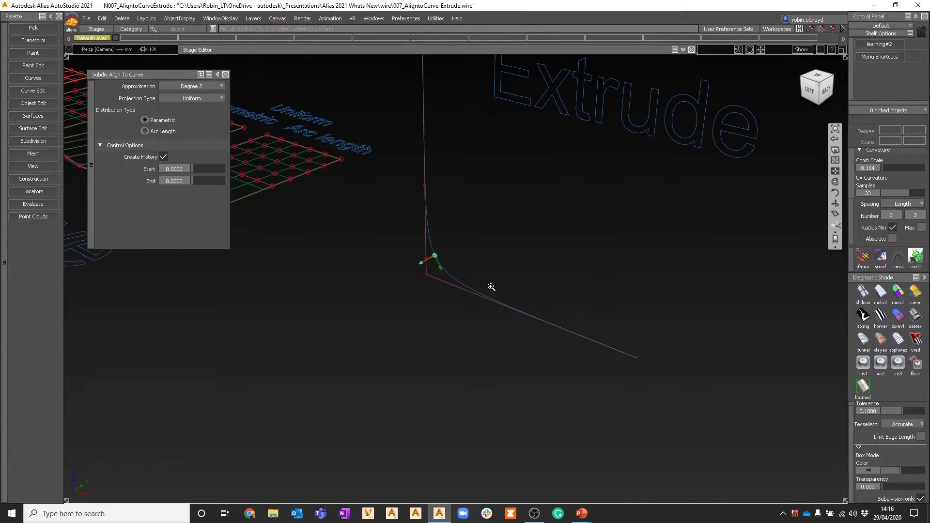
pyautogui.click(225, 74)
pyautogui.hotkey('alt', 'Tab')
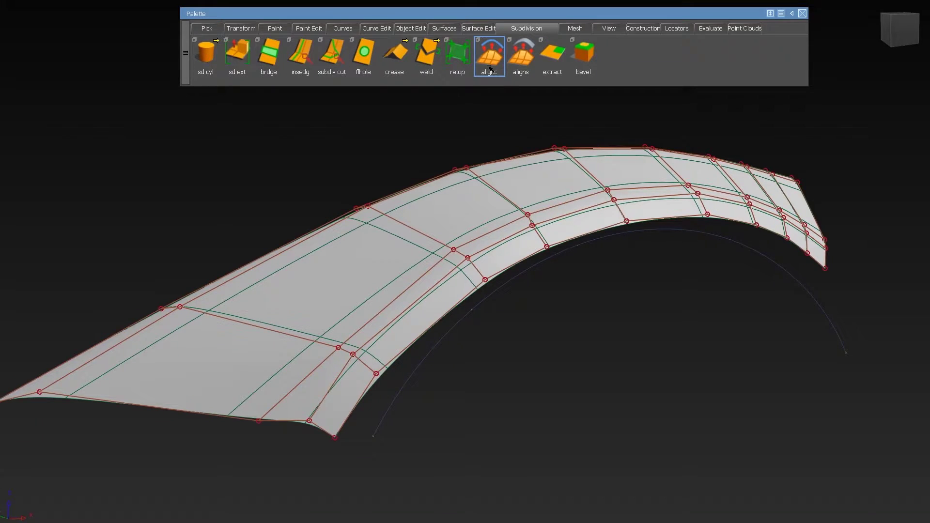
pyautogui.doubleClick(489, 69)
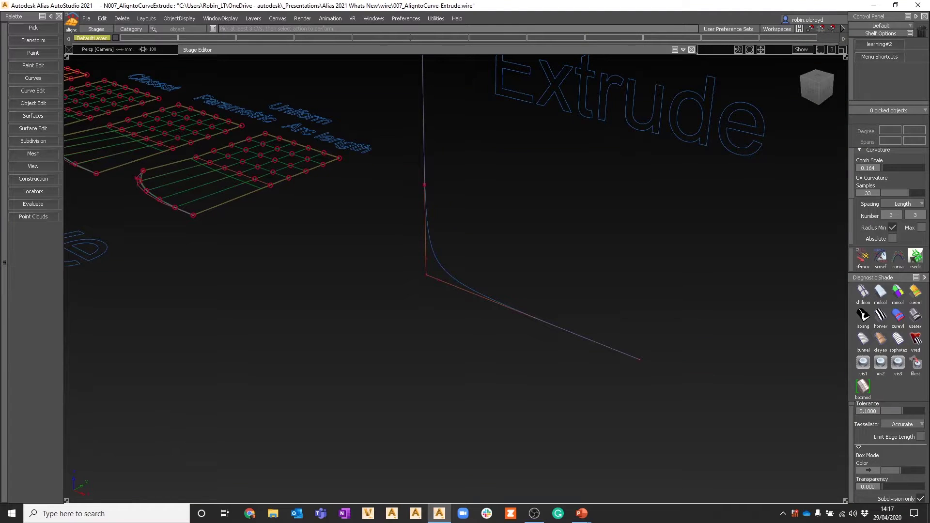
# Open the Subdiv Extrude options and move their window clear of the aligned grids.
pyautogui.click(48, 142)
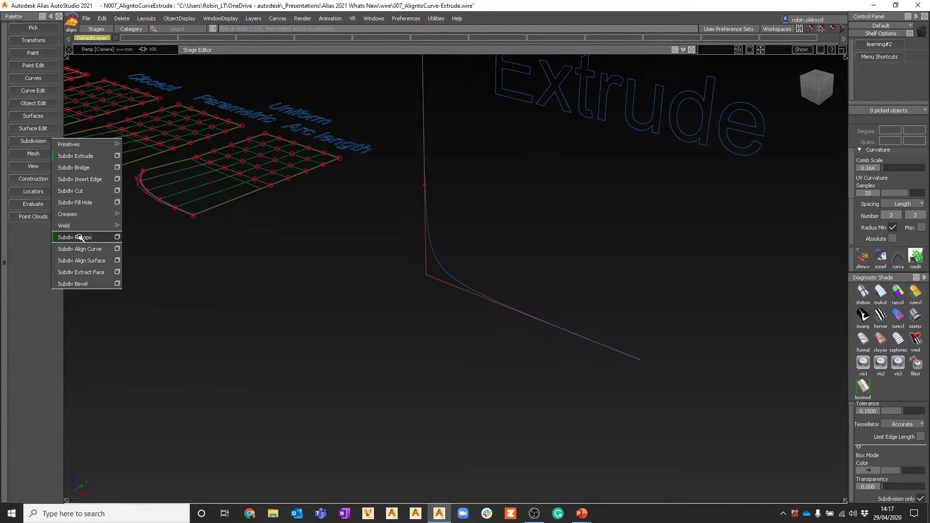
pyautogui.click(118, 155)
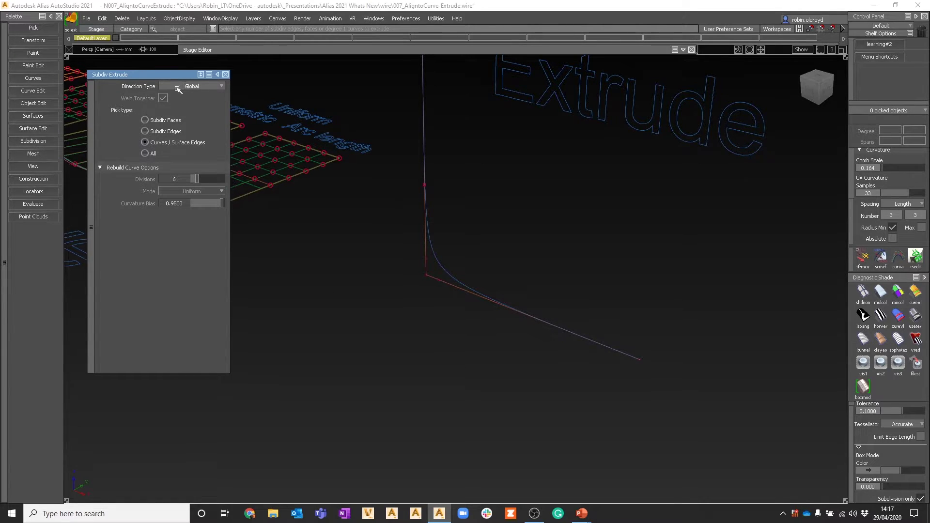
pyautogui.moveTo(169, 71); pyautogui.dragTo(180, 234)
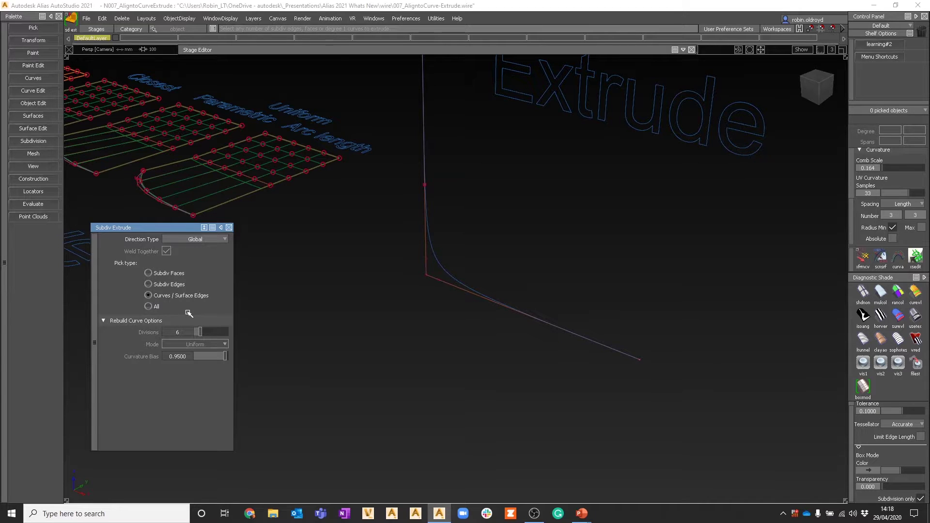
# Extrude the L-shaped example curve along the global Y axis, using Curves / Surface Edges picking and 6 Uniform divisions.
pyautogui.moveTo(433, 261)
pyautogui.keyDown('alt'); pyautogui.keyDown('shift'); pyautogui.mouseDown()
pyautogui.moveTo(465, 311)
pyautogui.moveTo(398, 313)
pyautogui.moveTo(417, 298)
pyautogui.mouseUp(); pyautogui.keyUp('shift'); pyautogui.keyUp('alt')
pyautogui.keyDown('alt'); pyautogui.keyDown('shift'); pyautogui.moveTo(417, 299); pyautogui.dragTo(437, 288, button='right'); pyautogui.keyUp('shift'); pyautogui.keyUp('alt')
pyautogui.keyDown('alt'); pyautogui.keyDown('shift'); pyautogui.moveTo(438, 288); pyautogui.dragTo(499, 259, button='middle'); pyautogui.keyUp('shift'); pyautogui.keyUp('alt')
pyautogui.keyDown('alt'); pyautogui.keyDown('shift'); pyautogui.moveTo(500, 259); pyautogui.dragTo(488, 262, button='right'); pyautogui.keyUp('shift'); pyautogui.keyUp('alt')
pyautogui.keyDown('alt'); pyautogui.keyDown('shift'); pyautogui.moveTo(488, 262); pyautogui.dragTo(461, 270, button='middle'); pyautogui.keyUp('shift'); pyautogui.keyUp('alt')
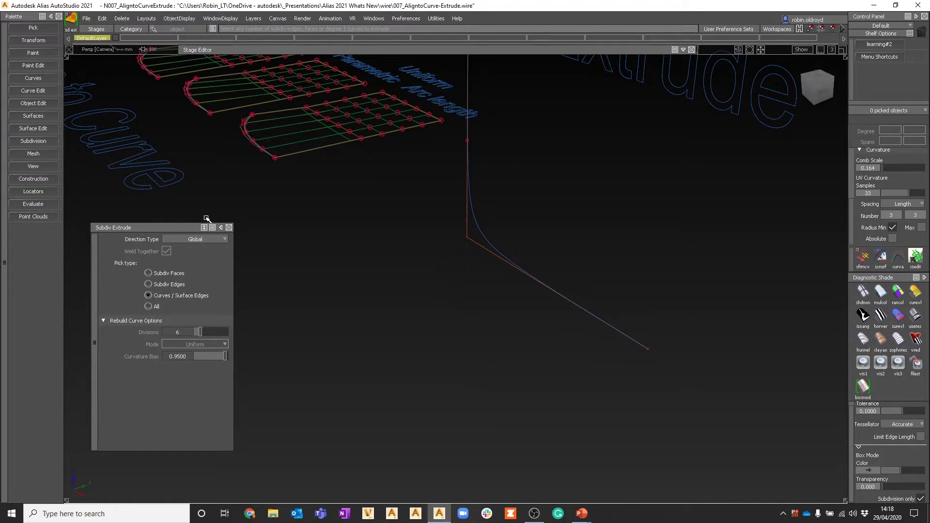
pyautogui.moveTo(176, 227); pyautogui.dragTo(184, 177)
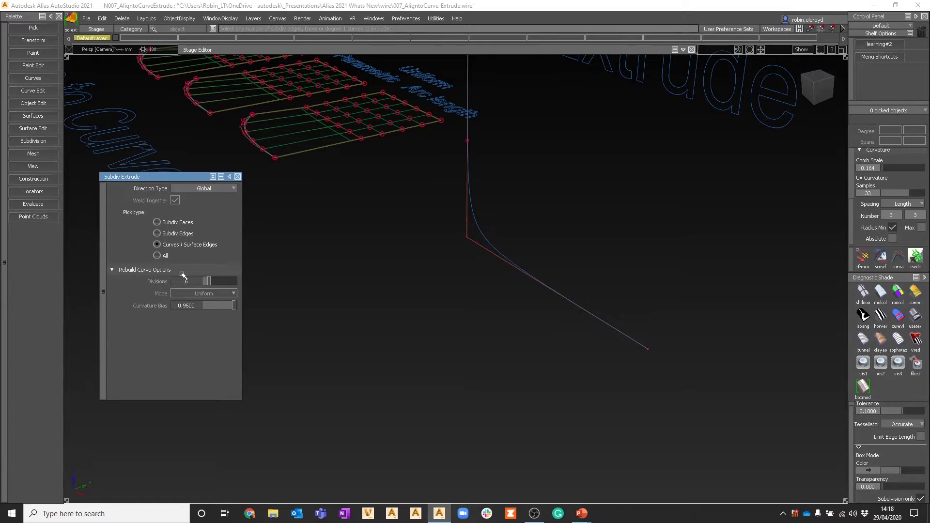
pyautogui.click(488, 240)
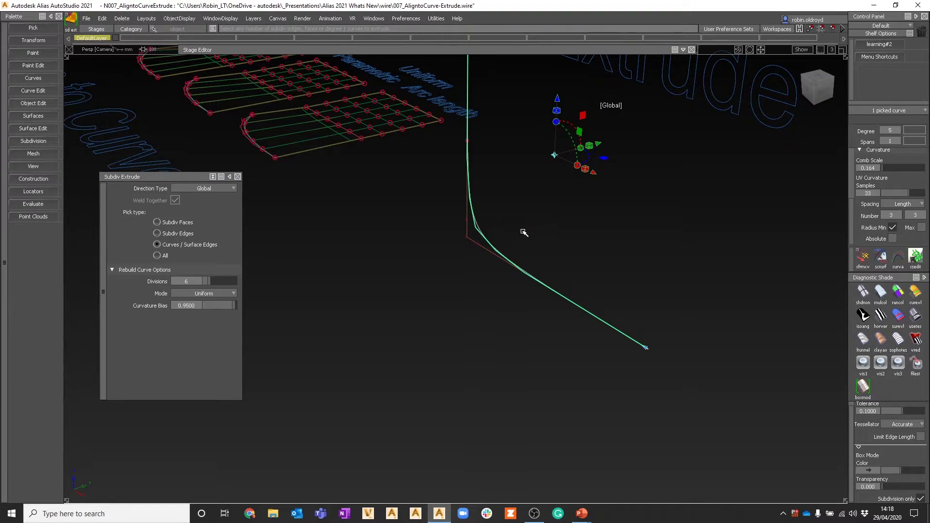
pyautogui.moveTo(597, 144); pyautogui.dragTo(462, 169)
pyautogui.keyDown('alt'); pyautogui.keyDown('shift'); pyautogui.moveTo(459, 266); pyautogui.dragTo(535, 234); pyautogui.keyUp('shift'); pyautogui.keyUp('alt')
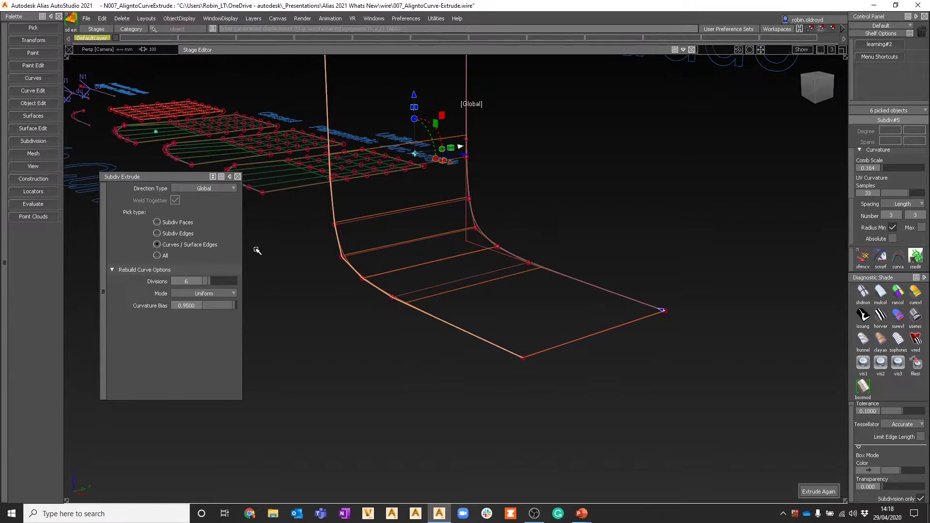
# Reduce the extrusion to 4 divisions and inspect its corner against the curve in the Left view.
pyautogui.moveTo(210, 281); pyautogui.dragTo(208, 282)
pyautogui.click(808, 88)
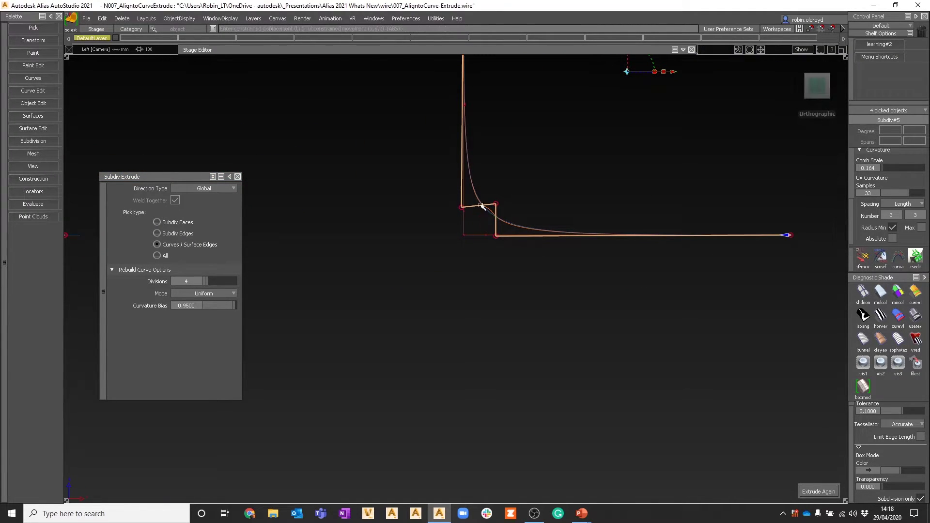
pyautogui.keyDown('alt'); pyautogui.keyDown('shift'); pyautogui.moveTo(359, 275); pyautogui.dragTo(475, 270, button='right'); pyautogui.keyUp('shift'); pyautogui.keyUp('alt')
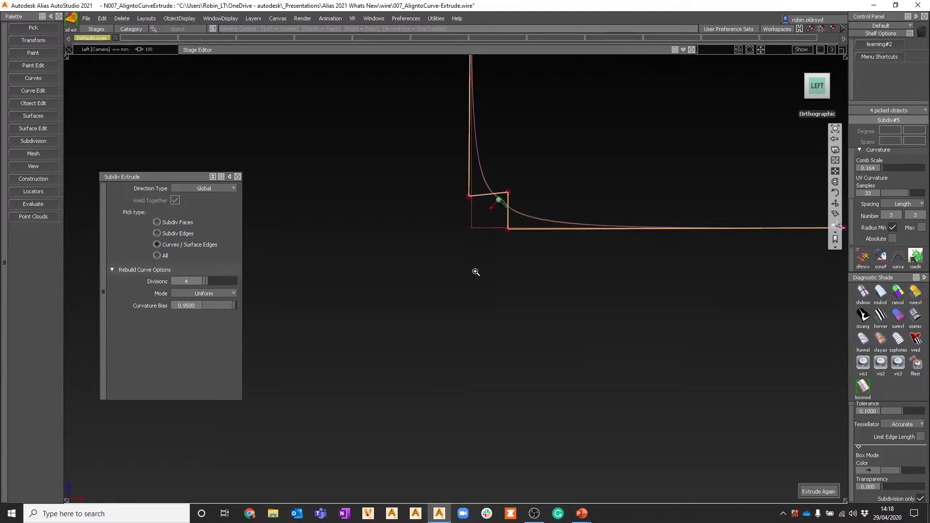
pyautogui.keyDown('alt'); pyautogui.keyDown('shift'); pyautogui.moveTo(475, 269); pyautogui.dragTo(364, 326, button='middle'); pyautogui.keyUp('shift'); pyautogui.keyUp('alt')
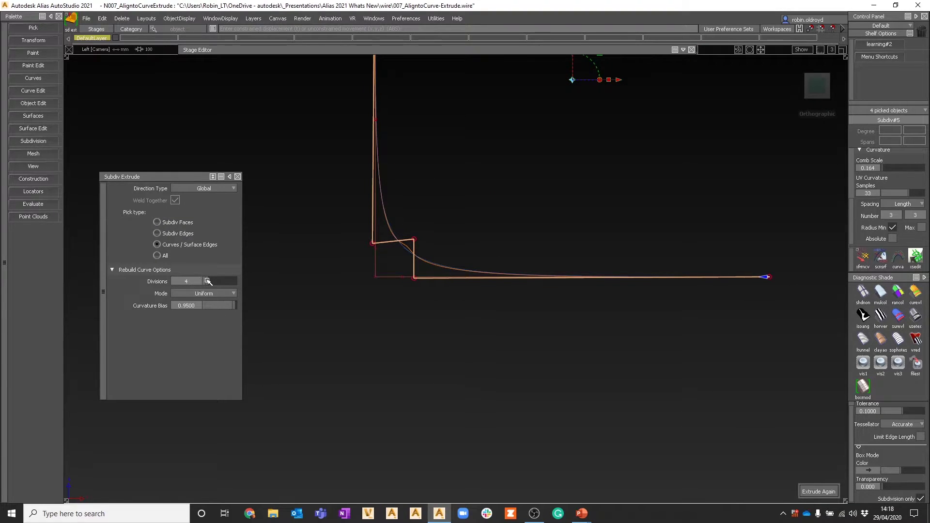
# Switch the extrusion's rebuild mode to Parametric and raise its divisions to 5 and then 6.
pyautogui.click(203, 293)
pyautogui.click(205, 303)
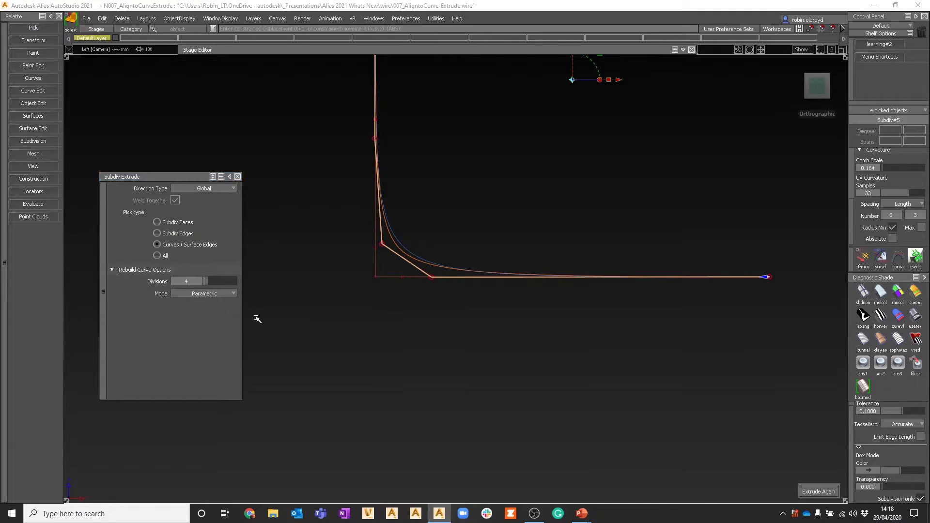
pyautogui.moveTo(205, 281); pyautogui.dragTo(208, 282)
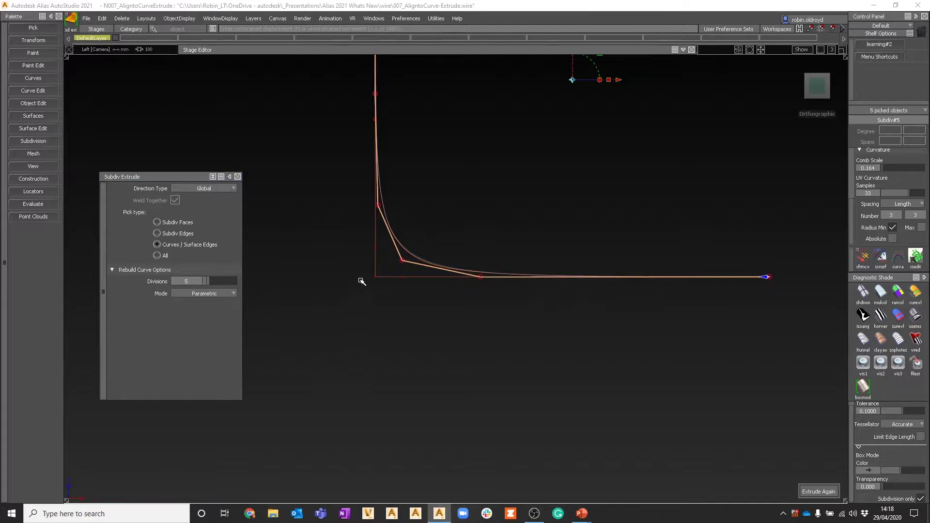
pyautogui.click(210, 282)
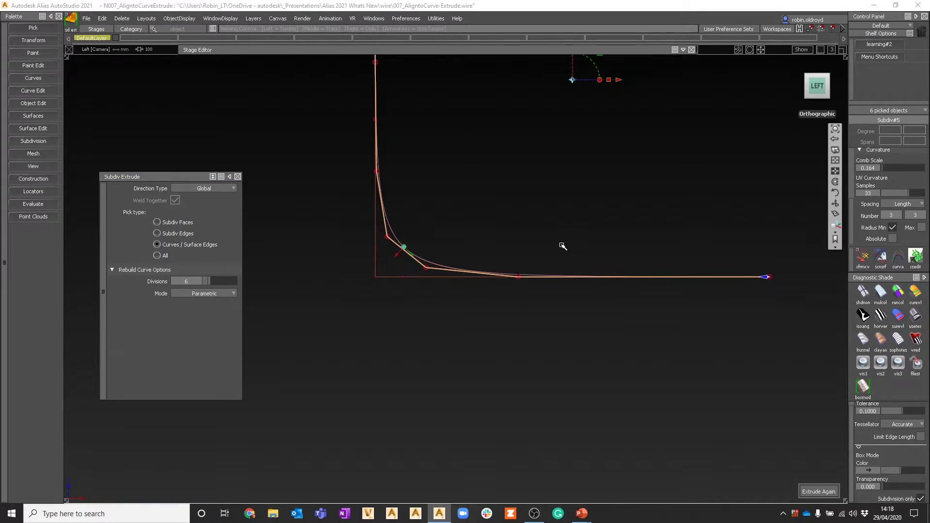
pyautogui.keyDown('alt'); pyautogui.keyDown('shift'); pyautogui.moveTo(561, 245); pyautogui.dragTo(480, 296); pyautogui.keyUp('shift'); pyautogui.keyUp('alt')
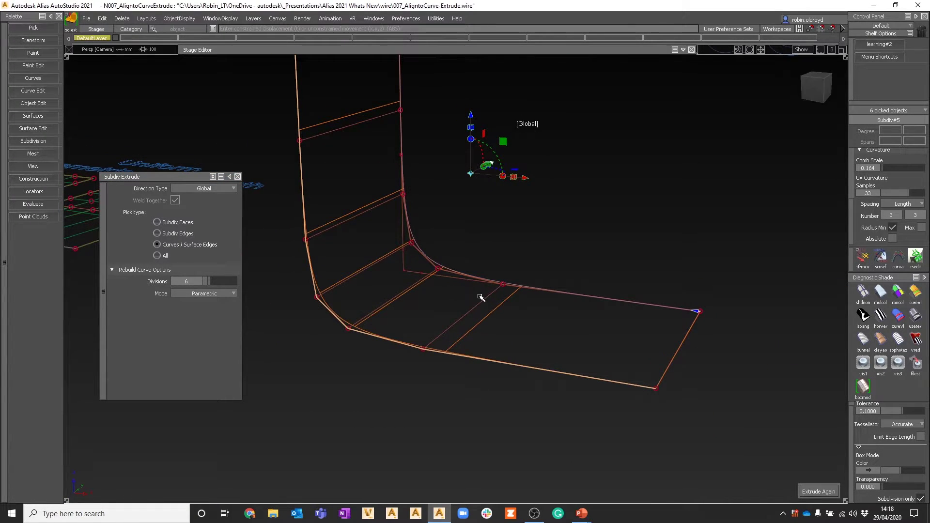
# Set the extrusion's rebuild mode to Uniform and its Curvature Bias to 0.
pyautogui.click(205, 293)
pyautogui.click(207, 315)
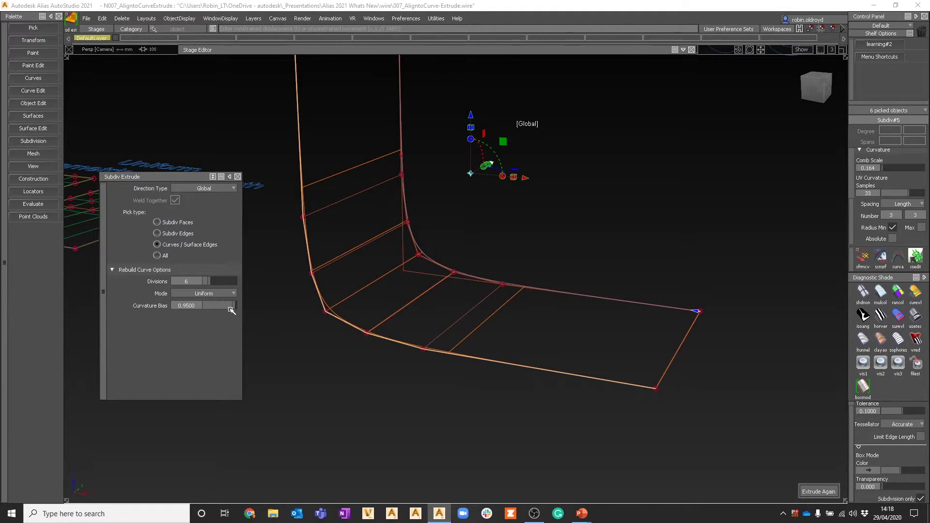
pyautogui.moveTo(234, 305); pyautogui.dragTo(156, 310)
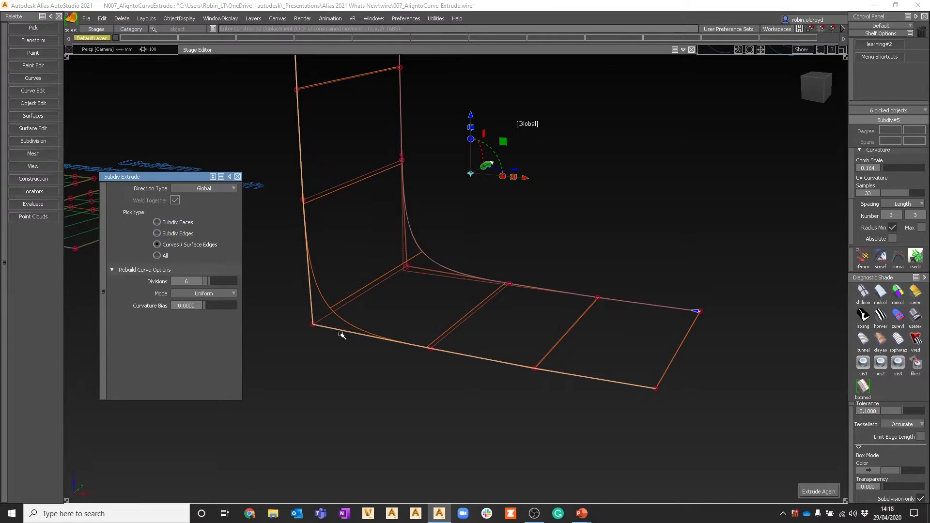
pyautogui.keyDown('alt'); pyautogui.keyDown('shift'); pyautogui.moveTo(397, 339); pyautogui.dragTo(487, 304); pyautogui.keyUp('shift'); pyautogui.keyUp('alt')
pyautogui.keyDown('alt'); pyautogui.keyDown('shift'); pyautogui.moveTo(488, 304); pyautogui.dragTo(492, 342, button='middle'); pyautogui.keyUp('shift'); pyautogui.keyUp('alt')
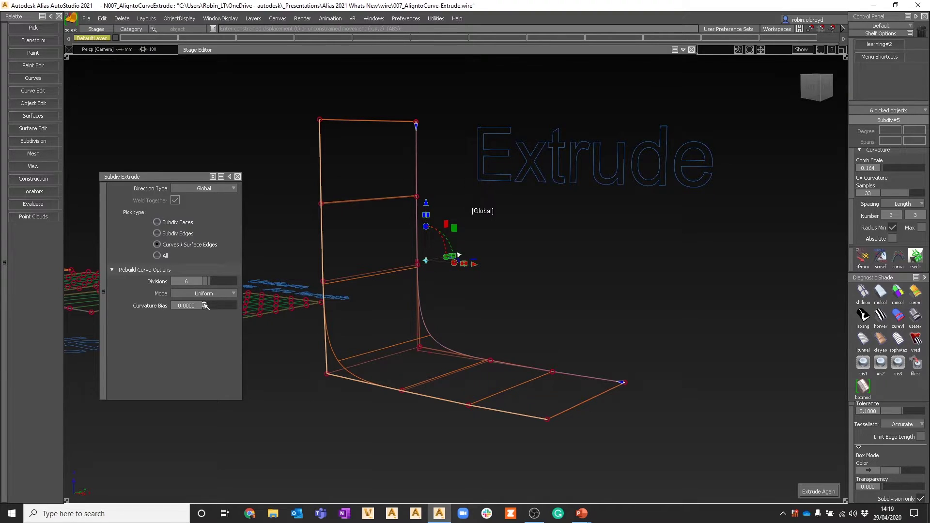
# Raise the extrusion's Curvature Bias to 0.8 and then to 0.9.
pyautogui.moveTo(205, 306); pyautogui.dragTo(229, 307)
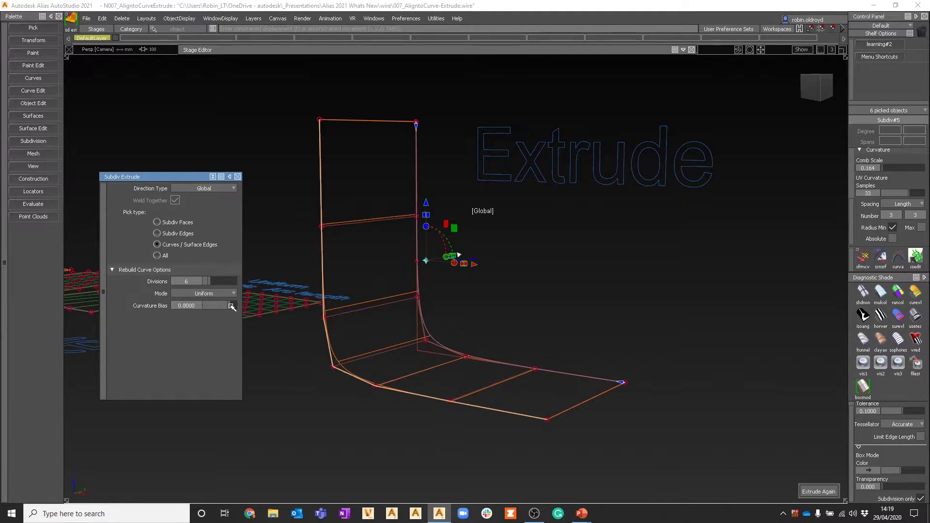
pyautogui.moveTo(231, 307); pyautogui.dragTo(234, 307)
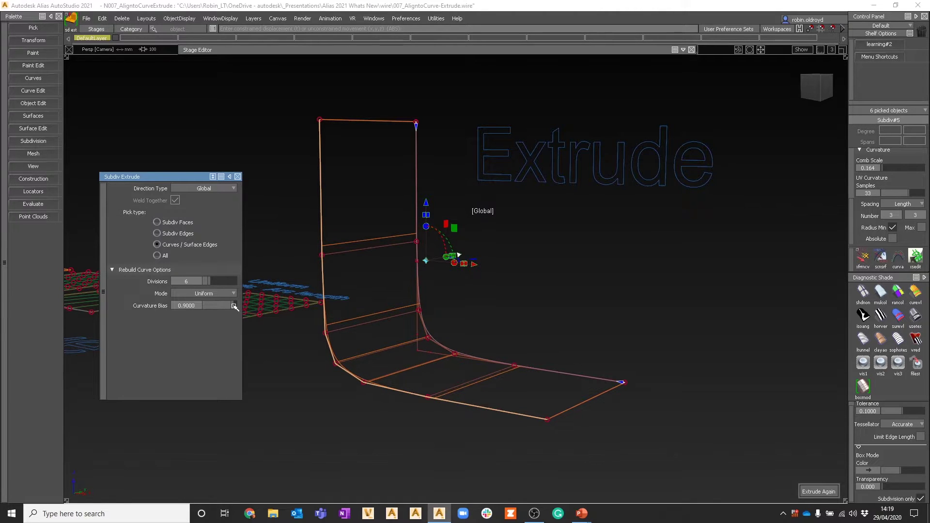
pyautogui.hotkey('alt', 'shift')
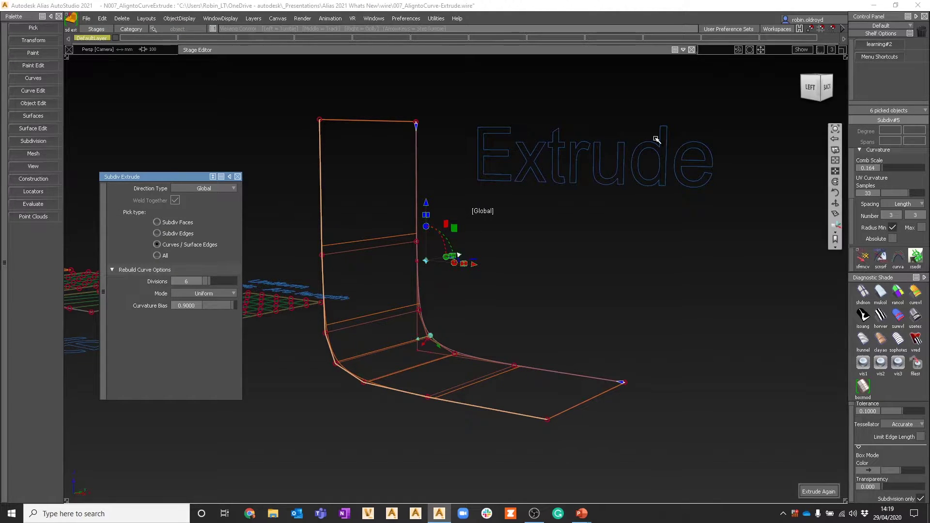
# Try Curvature Bias values of 0.95 and 1.0 on the extrusion, checking the corner against the curve, and return it to 0.9.
pyautogui.click(812, 89)
pyautogui.scroll(2, 521, 259)
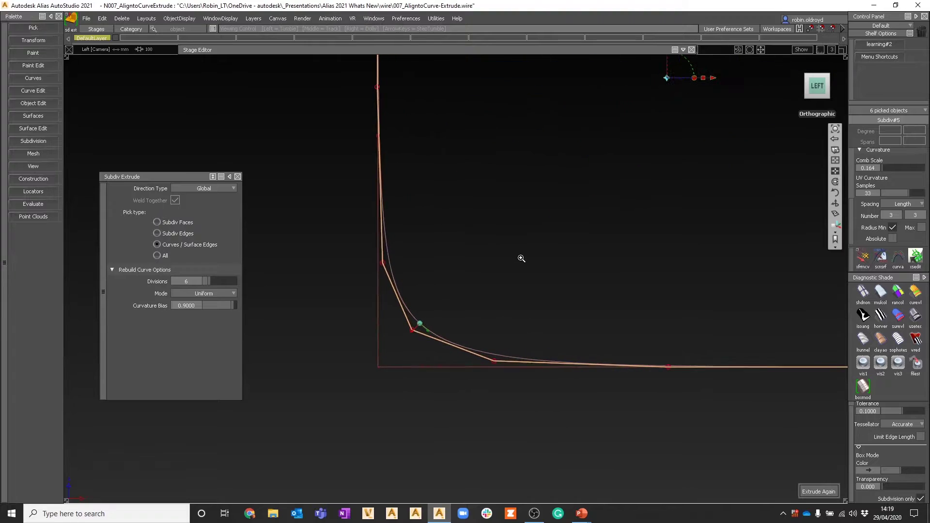
pyautogui.click(235, 305)
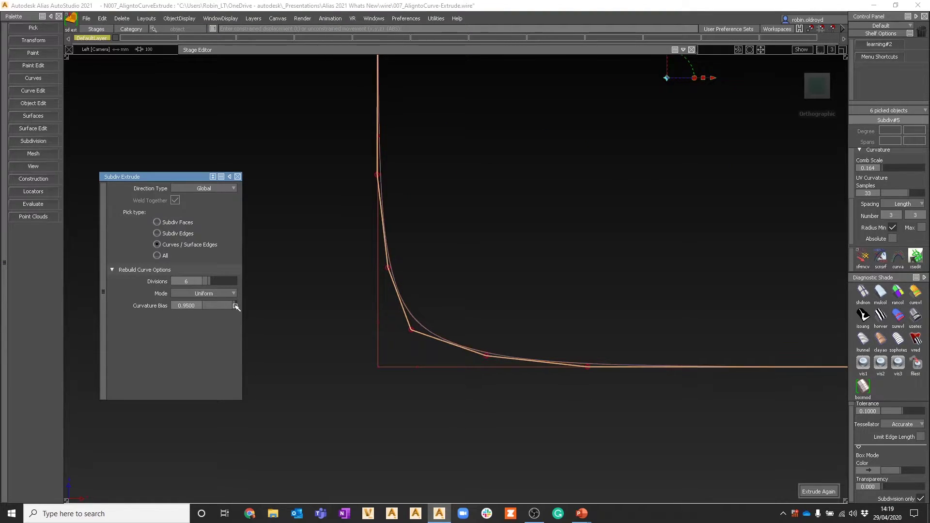
pyautogui.click(415, 325)
pyautogui.keyDown('alt'); pyautogui.keyDown('shift'); pyautogui.moveTo(535, 312); pyautogui.dragTo(425, 339); pyautogui.keyUp('shift'); pyautogui.keyUp('alt')
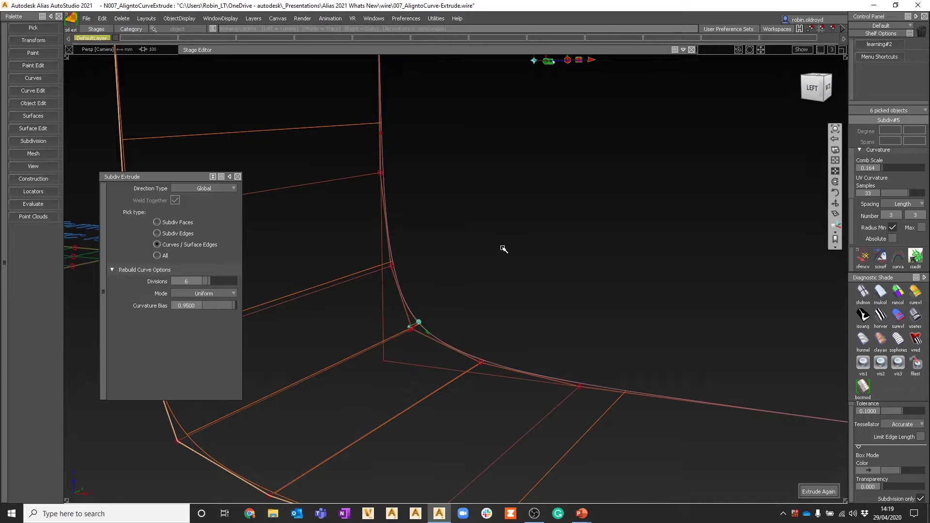
pyautogui.keyDown('alt'); pyautogui.keyDown('shift'); pyautogui.moveTo(504, 245); pyautogui.dragTo(311, 320, button='right'); pyautogui.keyUp('shift'); pyautogui.keyUp('alt')
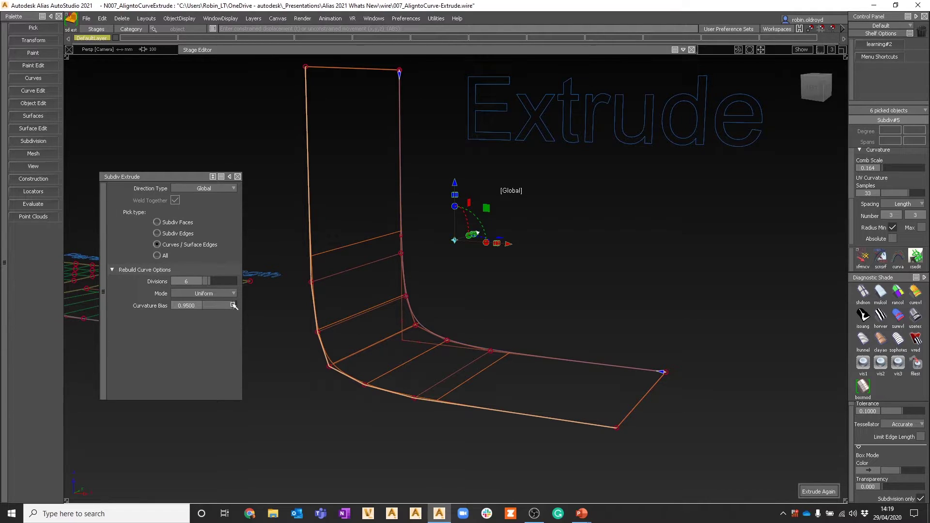
pyautogui.moveTo(234, 306); pyautogui.dragTo(252, 307)
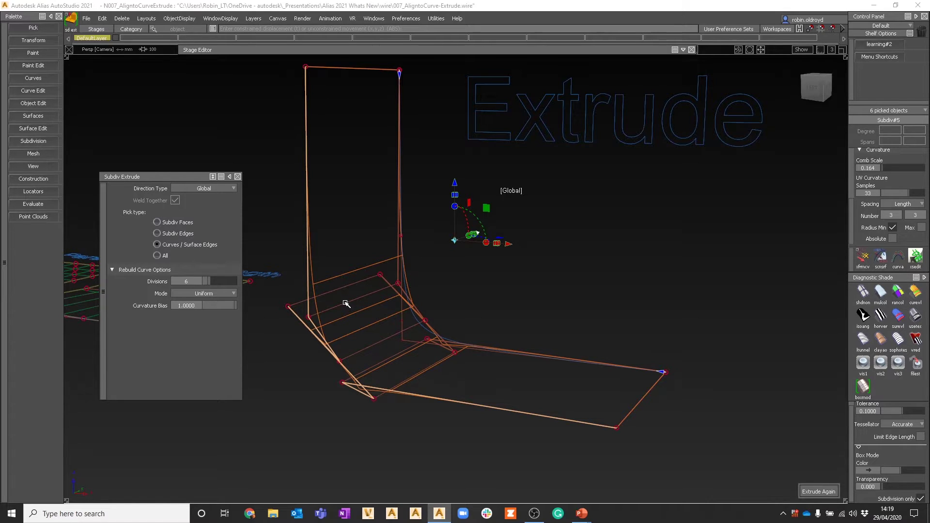
pyautogui.moveTo(232, 306); pyautogui.dragTo(229, 307)
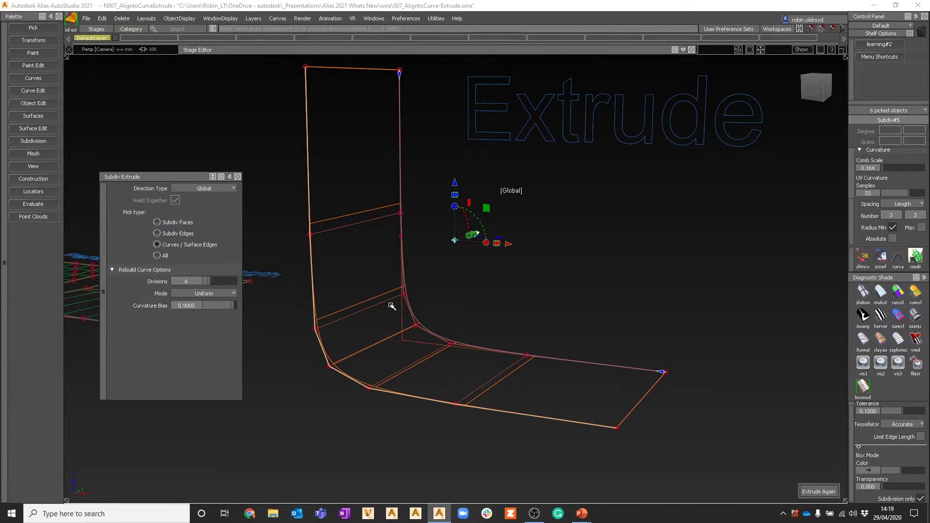
# Deselect the extruded subdivision and its curve, and close the Subdiv Extrude options.
pyautogui.keyDown('ctrl'); pyautogui.keyDown('shift'); pyautogui.moveTo(402, 342); pyautogui.dragTo(404, 243); pyautogui.keyUp('shift'); pyautogui.keyUp('ctrl')
pyautogui.keyDown('alt'); pyautogui.keyDown('shift'); pyautogui.moveTo(595, 218); pyautogui.dragTo(581, 224, button='right'); pyautogui.keyUp('shift'); pyautogui.keyUp('alt')
pyautogui.keyDown('alt'); pyautogui.keyDown('shift'); pyautogui.moveTo(582, 226); pyautogui.dragTo(489, 255); pyautogui.keyUp('shift'); pyautogui.keyUp('alt')
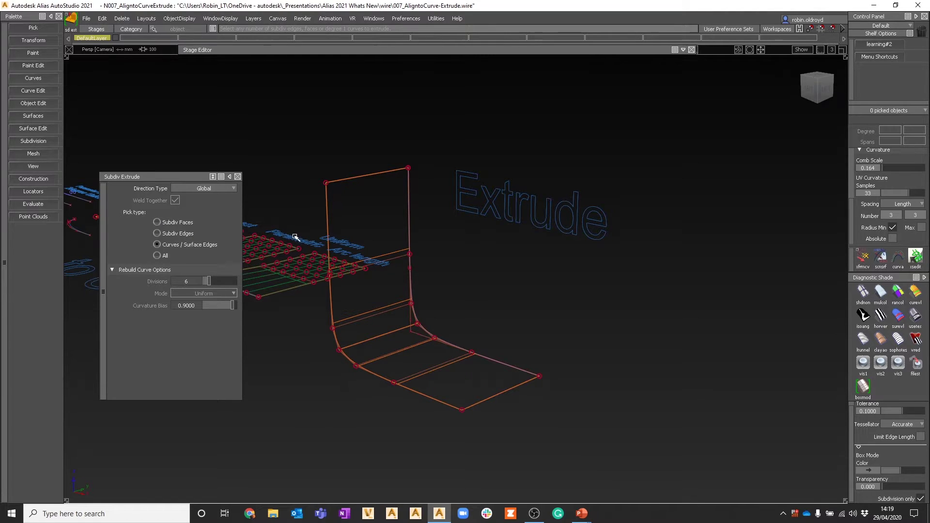
pyautogui.keyDown('ctrl'); pyautogui.keyDown('shift'); pyautogui.moveTo(382, 275); pyautogui.dragTo(386, 241); pyautogui.keyUp('shift'); pyautogui.keyUp('ctrl')
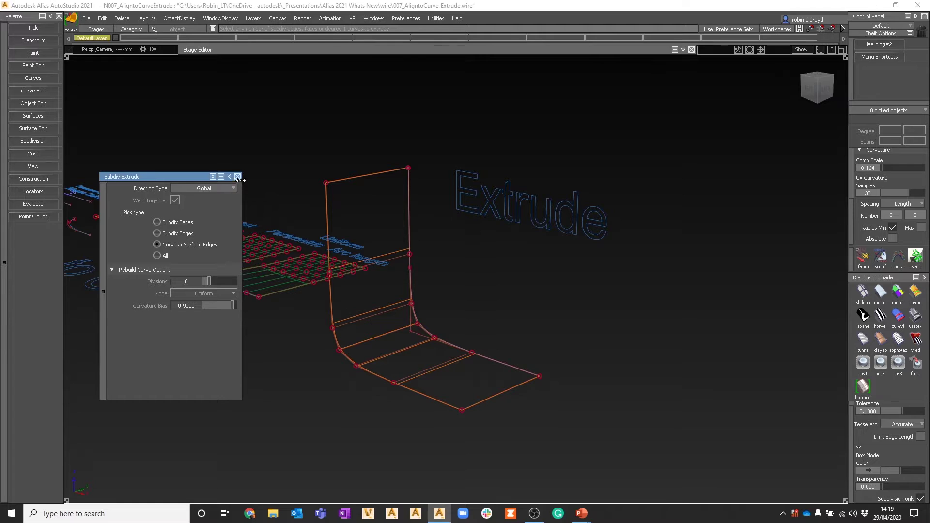
pyautogui.click(237, 176)
# Switch to the PowerPoint slide show and advance to the next slide.
pyautogui.hotkey('alt', 'Tab')
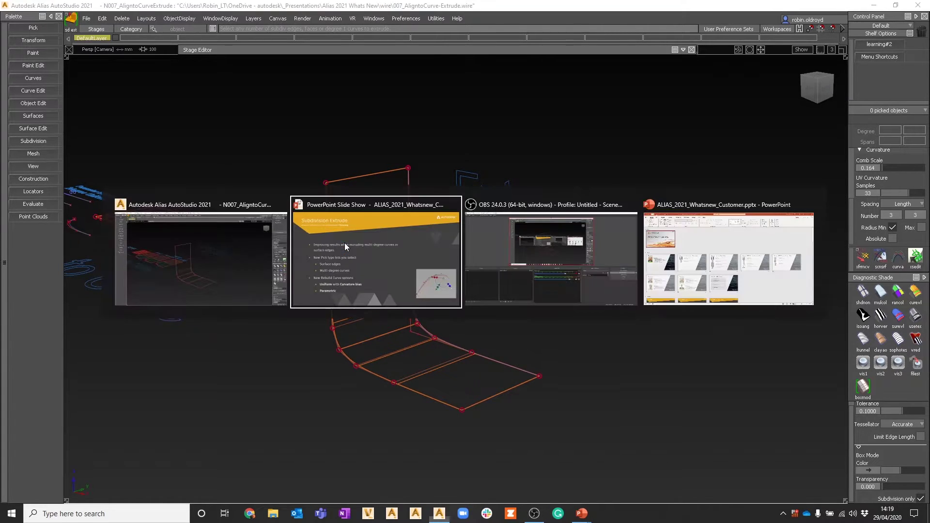
pyautogui.press('Right')
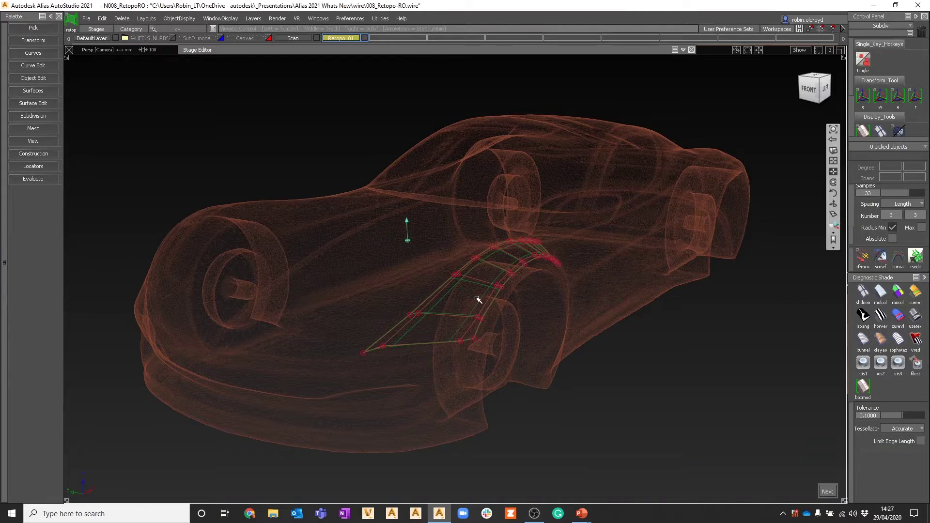
# Reopen the wheel-arch retopo mesh on the car scan for editing through its history and show the Subdiv Retopo options.
pyautogui.keyDown('alt'); pyautogui.keyDown('shift'); pyautogui.moveTo(473, 313); pyautogui.dragTo(520, 314); pyautogui.keyUp('shift'); pyautogui.keyUp('alt')
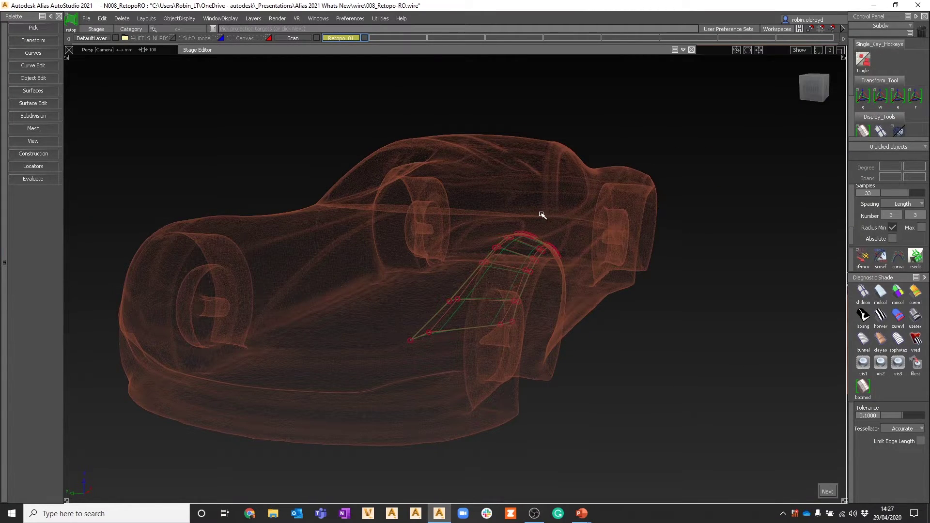
pyautogui.keyDown('ctrl'); pyautogui.keyDown('shift'); pyautogui.moveTo(485, 240); pyautogui.dragTo(453, 241, button='middle'); pyautogui.keyUp('shift'); pyautogui.keyUp('ctrl')
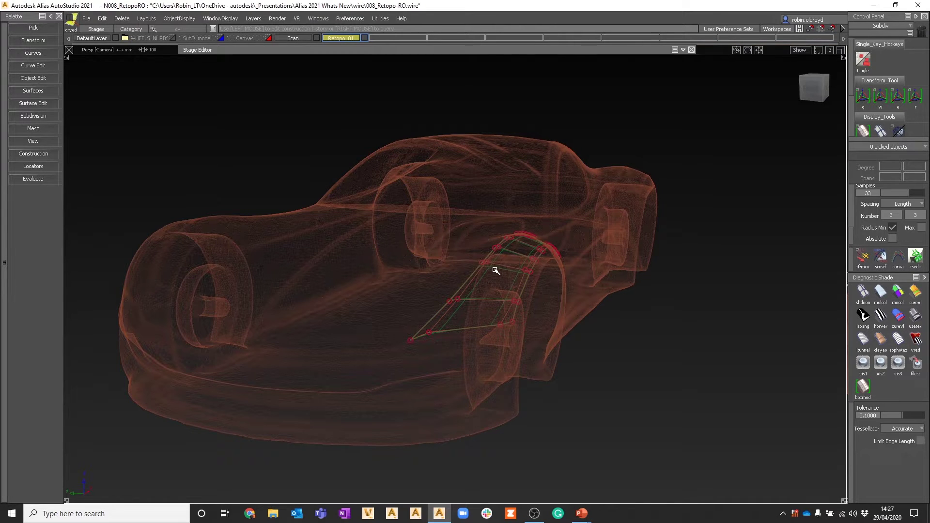
pyautogui.click(496, 269)
pyautogui.keyDown('alt'); pyautogui.keyDown('shift'); pyautogui.moveTo(489, 272); pyautogui.dragTo(493, 322); pyautogui.keyUp('shift'); pyautogui.keyUp('alt')
pyautogui.click(33, 115)
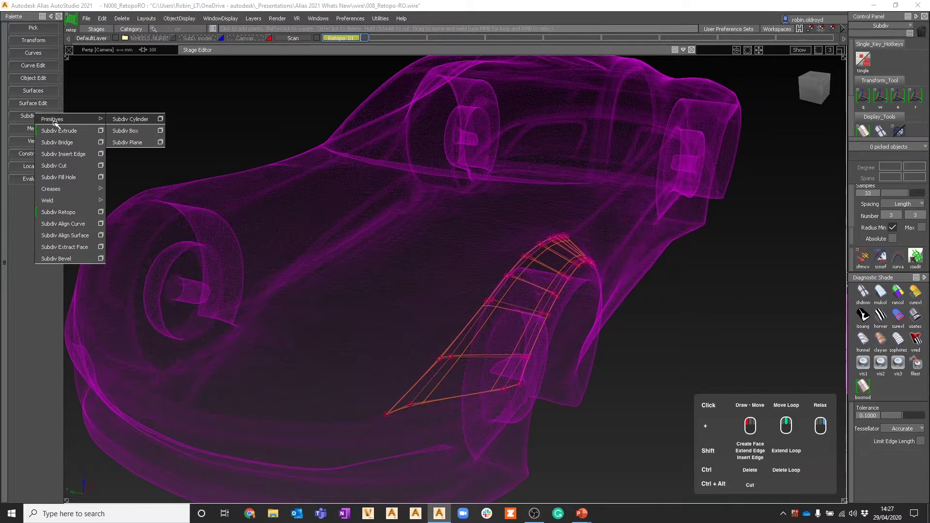
pyautogui.click(100, 212)
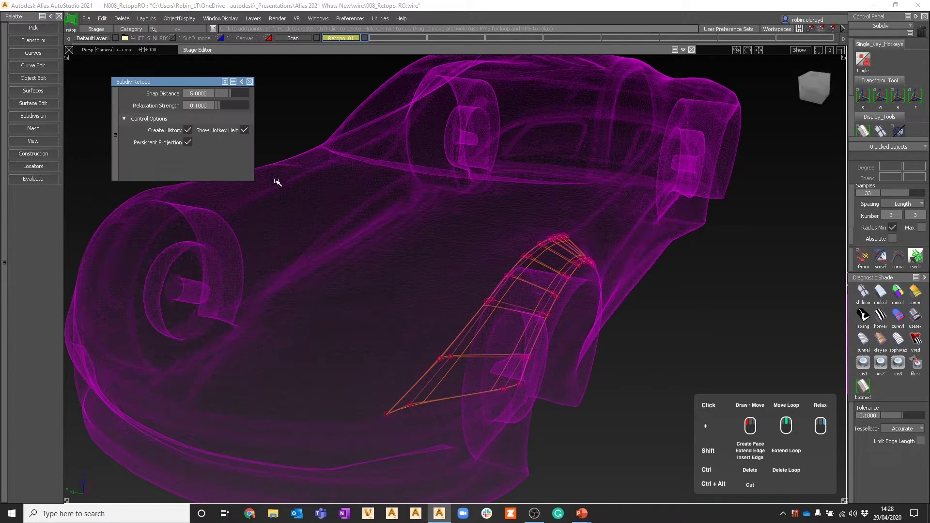
# Create a new four-sided face off the lowest inner edge of the wheel-arch mesh by placing two points on the scan.
pyautogui.keyDown('alt'); pyautogui.keyDown('shift'); pyautogui.moveTo(473, 278); pyautogui.dragTo(516, 311); pyautogui.keyUp('shift'); pyautogui.keyUp('alt')
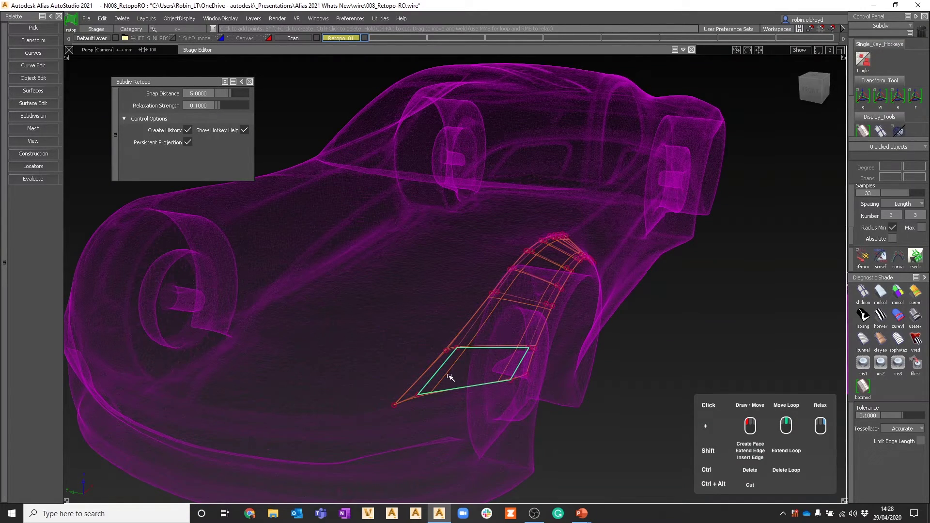
pyautogui.keyDown('alt'); pyautogui.keyDown('shift'); pyautogui.click(490, 315); pyautogui.keyUp('shift'); pyautogui.keyUp('alt')
pyautogui.keyDown('alt'); pyautogui.keyDown('shift'); pyautogui.moveTo(497, 332); pyautogui.dragTo(500, 363); pyautogui.keyUp('shift'); pyautogui.keyUp('alt')
pyautogui.keyDown('alt'); pyautogui.keyDown('shift'); pyautogui.moveTo(487, 333); pyautogui.dragTo(476, 285, button='middle'); pyautogui.keyUp('shift'); pyautogui.keyUp('alt')
pyautogui.keyDown('alt'); pyautogui.keyDown('shift'); pyautogui.moveTo(473, 322); pyautogui.dragTo(477, 314, button='right'); pyautogui.keyUp('shift'); pyautogui.keyUp('alt')
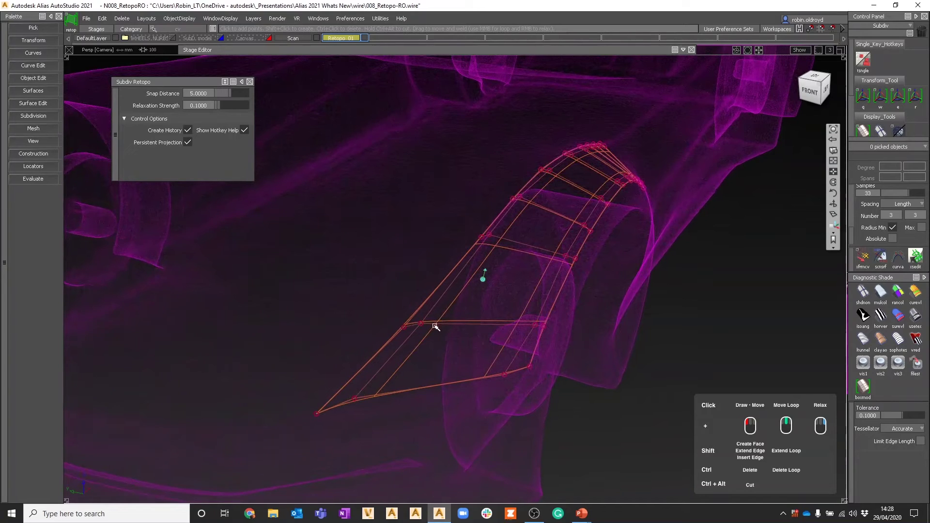
pyautogui.moveTo(436, 325)
pyautogui.keyDown('alt'); pyautogui.keyDown('shift'); pyautogui.mouseDown()
pyautogui.moveTo(445, 316)
pyautogui.moveTo(504, 315)
pyautogui.mouseUp(); pyautogui.keyUp('shift'); pyautogui.keyUp('alt')
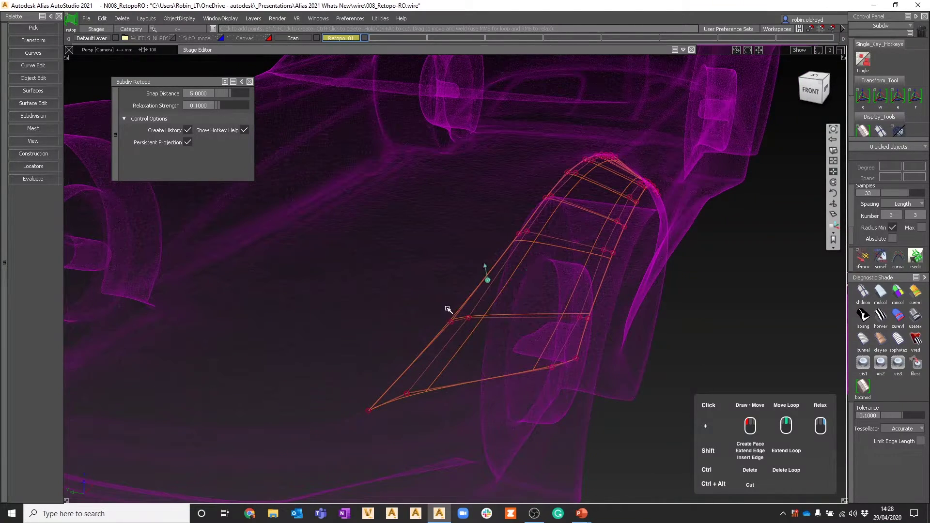
pyautogui.keyDown('alt'); pyautogui.keyDown('shift'); pyautogui.moveTo(448, 307); pyautogui.dragTo(471, 347); pyautogui.keyUp('shift'); pyautogui.keyUp('alt')
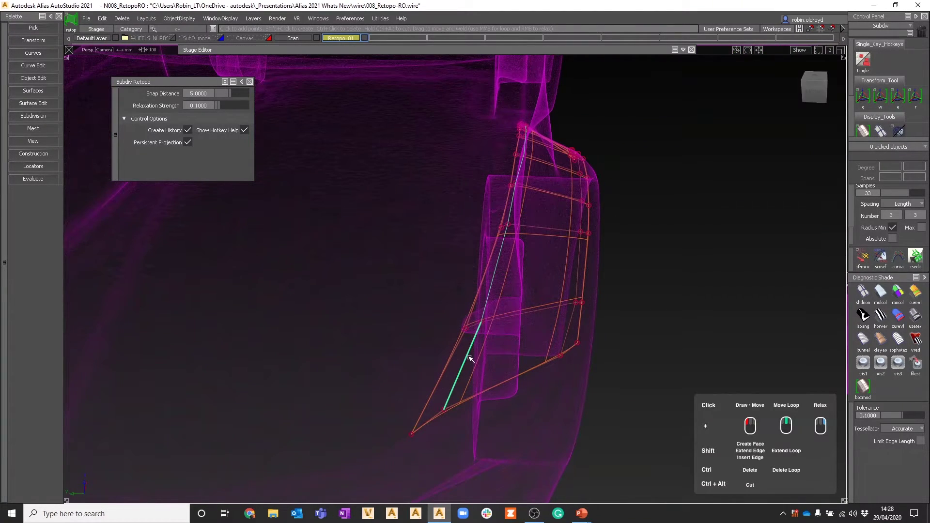
pyautogui.click(367, 428)
pyautogui.click(415, 328)
pyautogui.keyDown('shift'); pyautogui.click(427, 354); pyautogui.keyUp('shift')
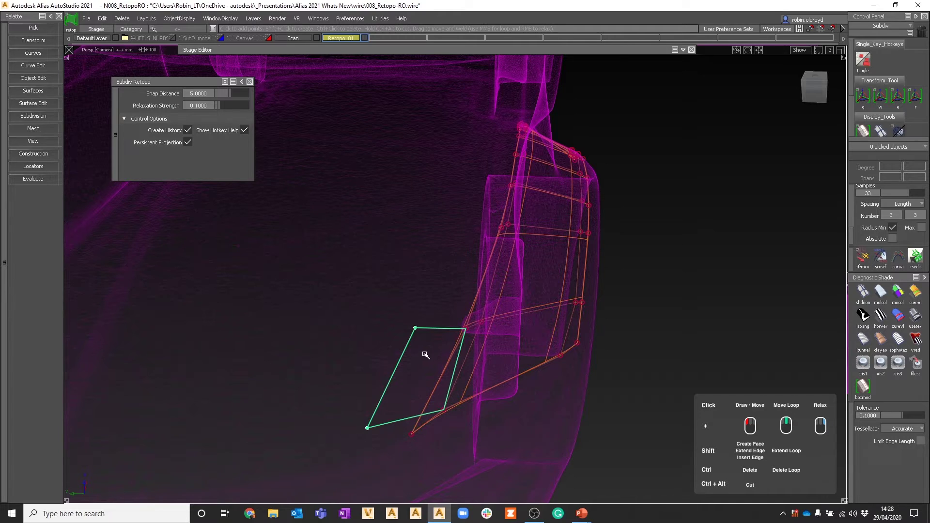
pyautogui.keyDown('shift'); pyautogui.click(415, 364); pyautogui.keyUp('shift')
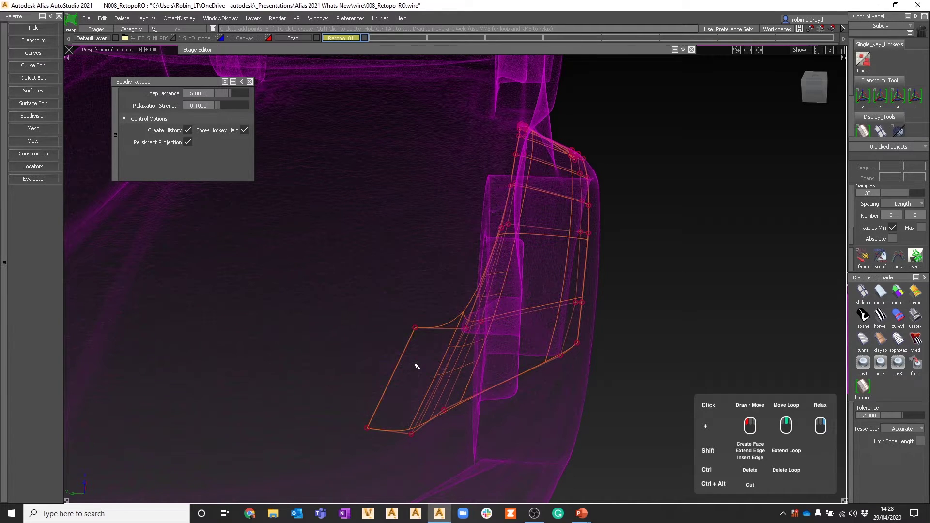
# Extend the next inner edge up the arch into a second face and weld its lower corner to the first face's corner.
pyautogui.hotkey('shift', 'alt')
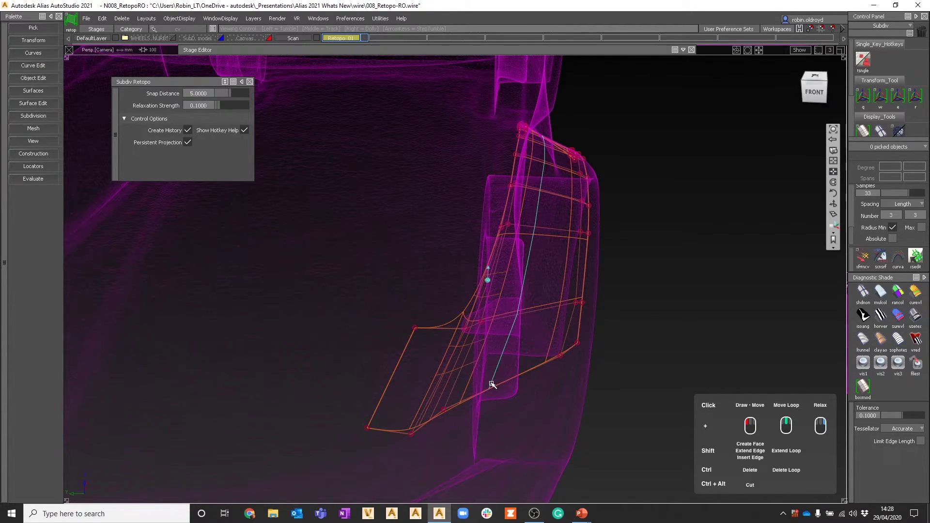
pyautogui.keyDown('alt'); pyautogui.keyDown('shift'); pyautogui.moveTo(492, 384); pyautogui.dragTo(441, 363); pyautogui.keyUp('shift'); pyautogui.keyUp('alt')
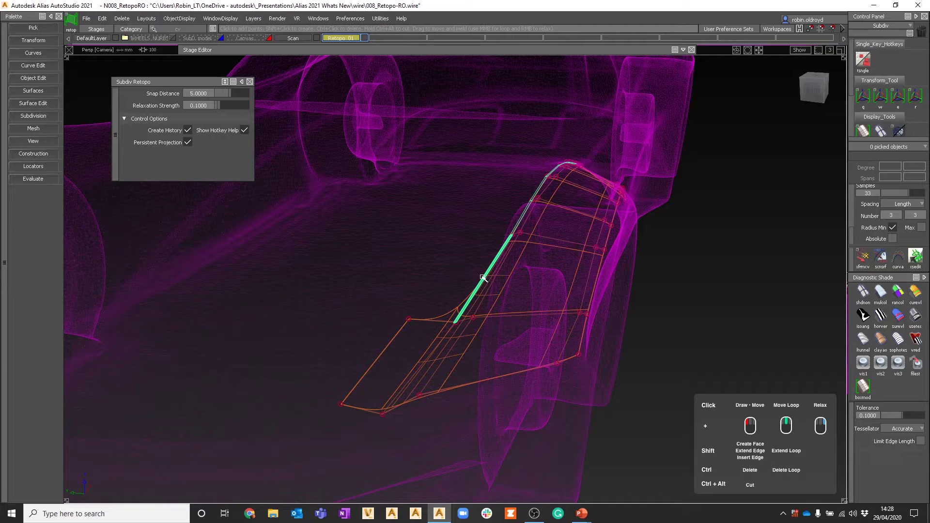
pyautogui.keyDown('shift'); pyautogui.moveTo(488, 277); pyautogui.dragTo(450, 266); pyautogui.keyUp('shift')
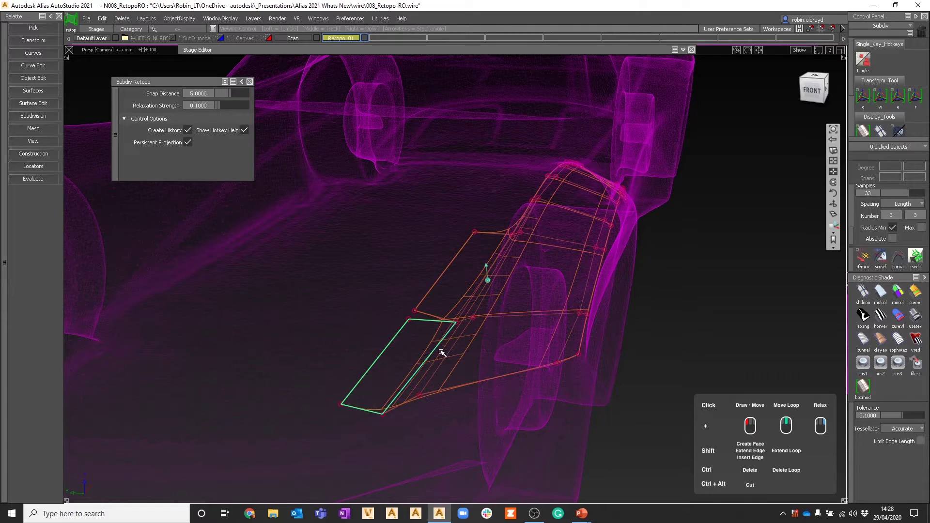
pyautogui.keyDown('alt'); pyautogui.keyDown('shift'); pyautogui.moveTo(442, 351); pyautogui.dragTo(446, 334, button='right'); pyautogui.keyUp('shift'); pyautogui.keyUp('alt')
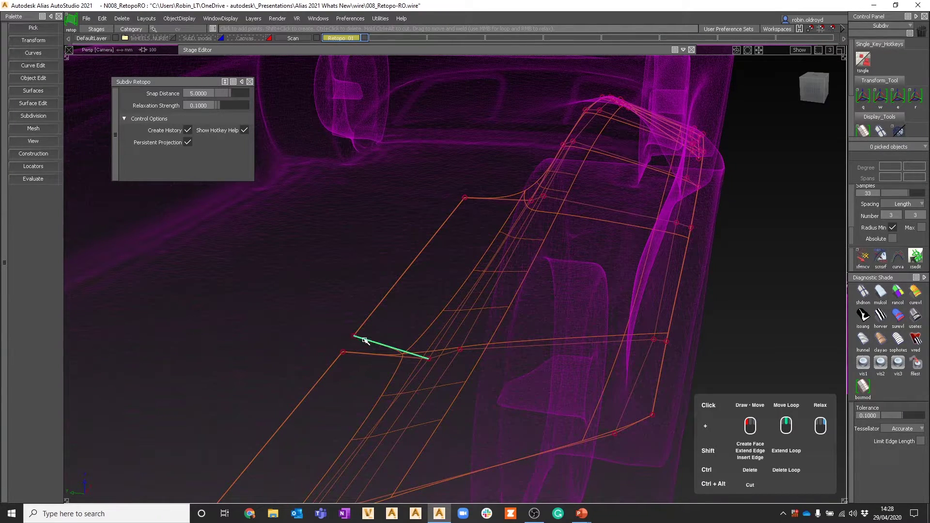
pyautogui.moveTo(355, 334); pyautogui.dragTo(342, 352)
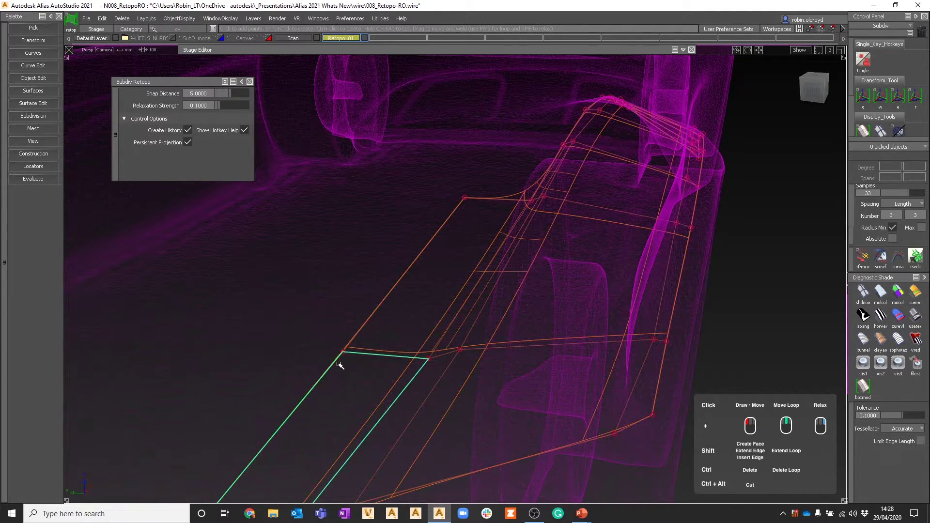
pyautogui.moveTo(343, 352); pyautogui.dragTo(349, 346)
# Insert an edge loop lengthwise along the arch through the middle of the wide row of faces above the wheel.
pyautogui.keyDown('alt'); pyautogui.keyDown('shift'); pyautogui.moveTo(546, 255); pyautogui.dragTo(518, 236); pyautogui.keyUp('shift'); pyautogui.keyUp('alt')
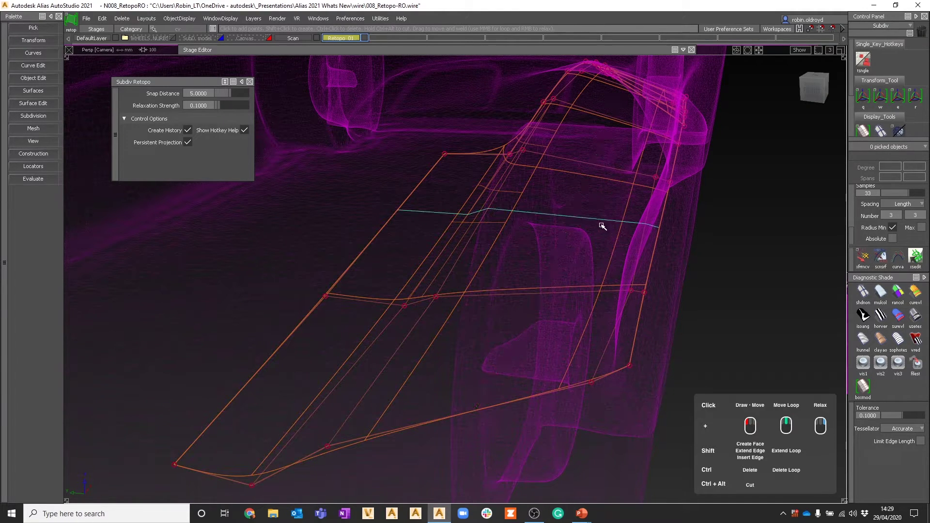
pyautogui.keyDown('shift'); pyautogui.click(568, 212); pyautogui.keyUp('shift')
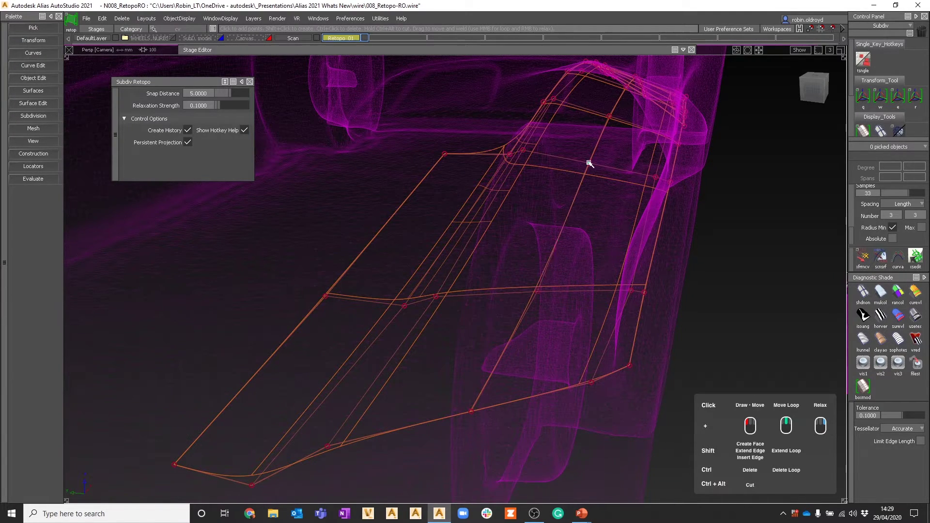
pyautogui.keyDown('alt'); pyautogui.keyDown('shift'); pyautogui.moveTo(590, 155); pyautogui.dragTo(602, 208); pyautogui.keyUp('shift'); pyautogui.keyUp('alt')
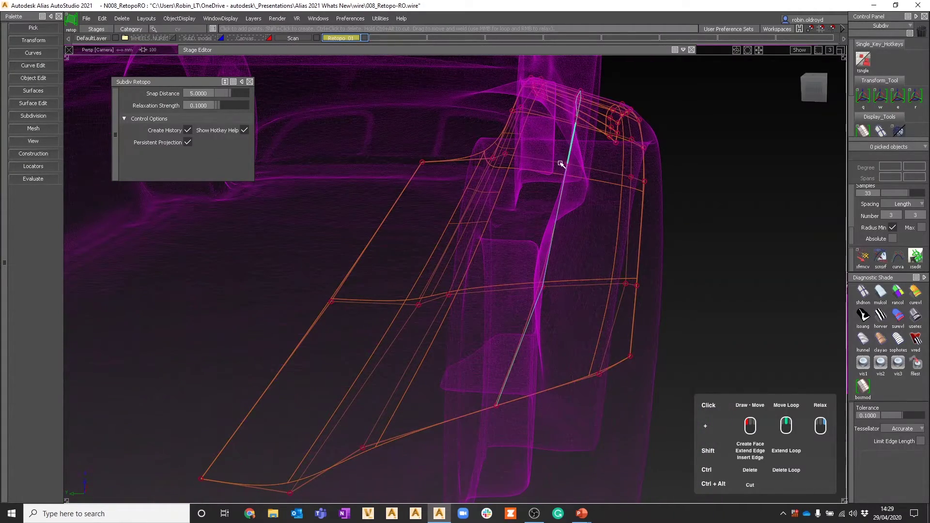
pyautogui.keyDown('alt'); pyautogui.keyDown('shift'); pyautogui.moveTo(559, 251); pyautogui.dragTo(539, 247); pyautogui.keyUp('shift'); pyautogui.keyUp('alt')
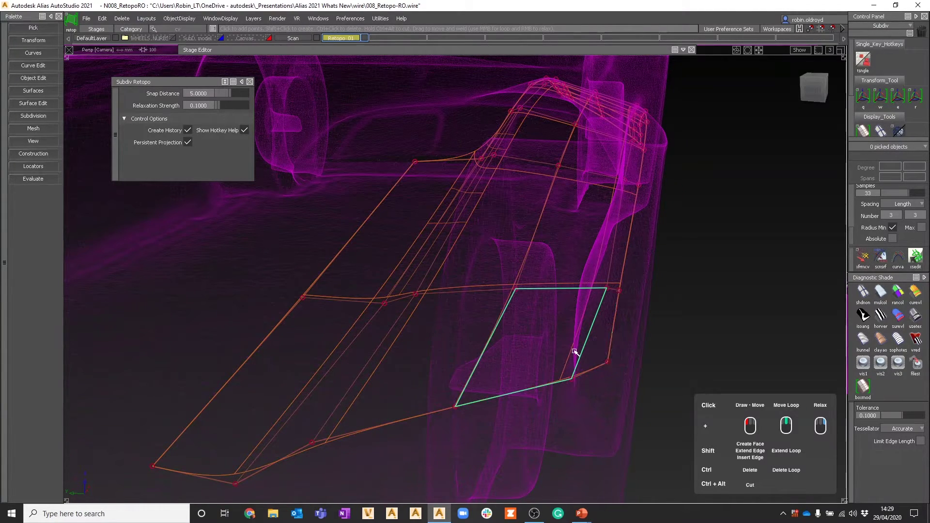
# Extend the whole border loop of the two new faces inboard as an additional narrow row of faces.
pyautogui.keyDown('alt'); pyautogui.keyDown('shift'); pyautogui.moveTo(544, 353); pyautogui.dragTo(429, 266); pyautogui.keyUp('shift'); pyautogui.keyUp('alt')
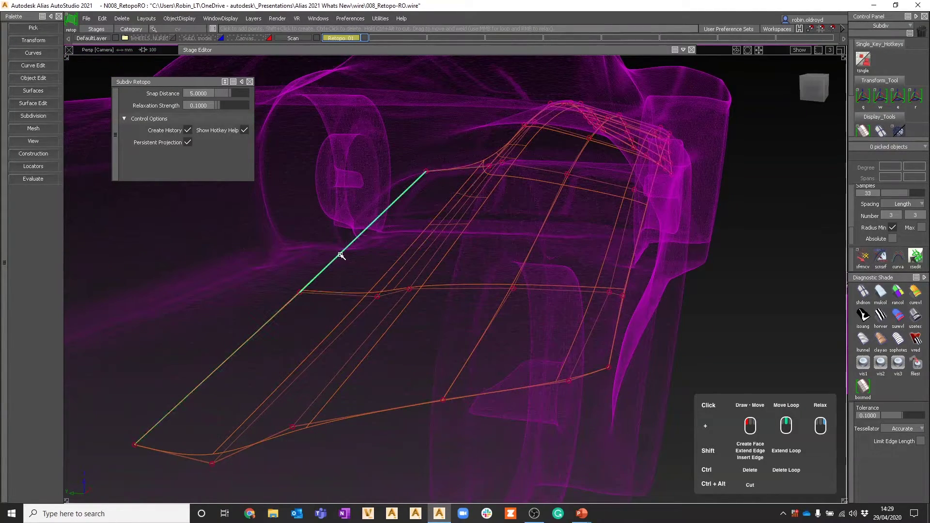
pyautogui.keyDown('shift'); pyautogui.moveTo(340, 255); pyautogui.dragTo(302, 260, button='middle'); pyautogui.keyUp('shift')
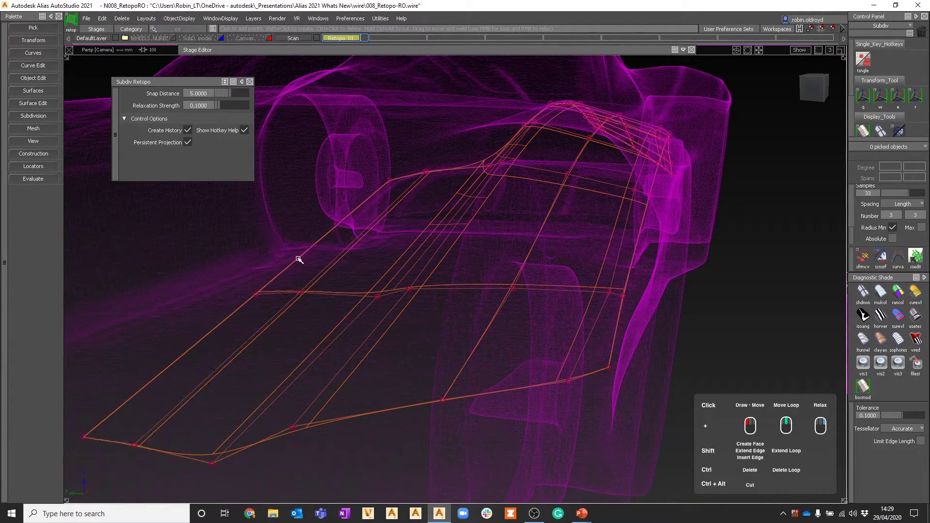
pyautogui.keyDown('alt'); pyautogui.keyDown('shift'); pyautogui.moveTo(364, 302); pyautogui.dragTo(427, 287); pyautogui.keyUp('shift'); pyautogui.keyUp('alt')
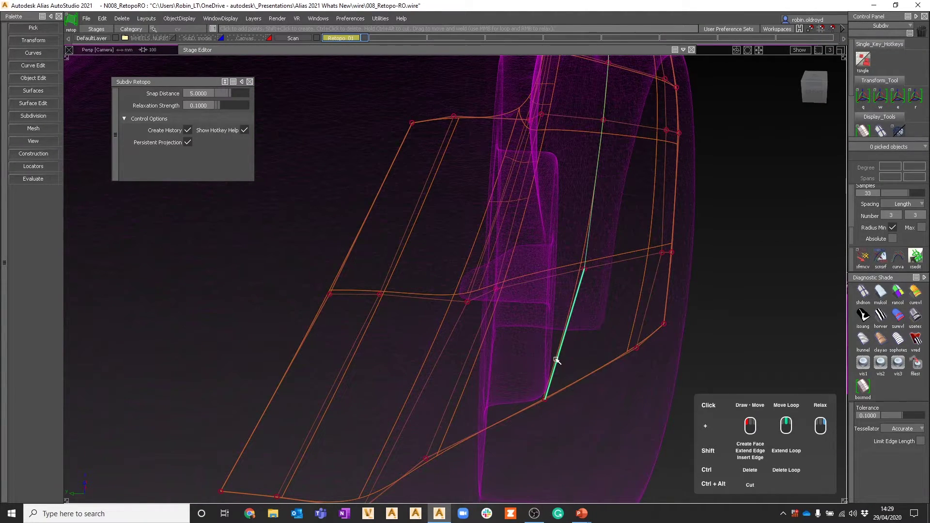
# Delete the extra rows of faces extended from the mesh's inboard border.
pyautogui.keyDown('alt'); pyautogui.keyDown('shift'); pyautogui.moveTo(557, 359); pyautogui.dragTo(334, 235); pyautogui.keyUp('shift'); pyautogui.keyUp('alt')
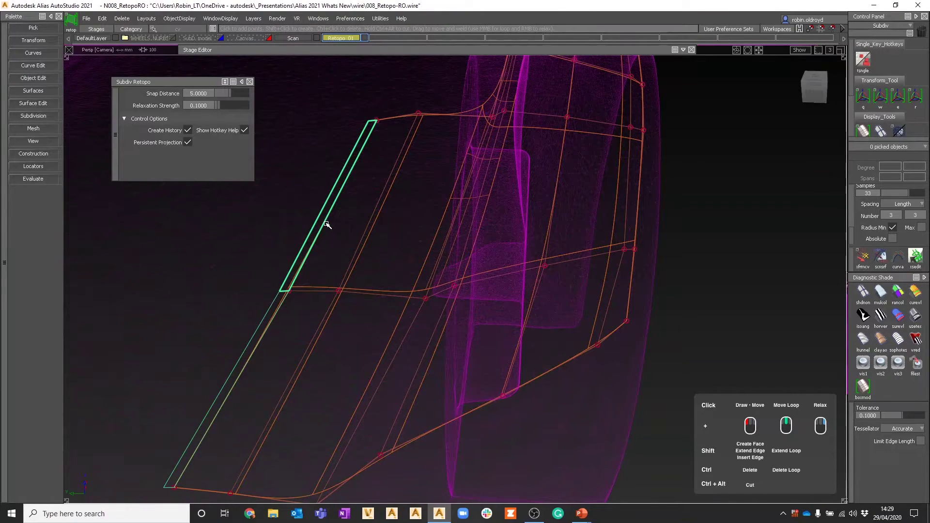
pyautogui.keyDown('ctrl'); pyautogui.click(328, 224); pyautogui.keyUp('ctrl')
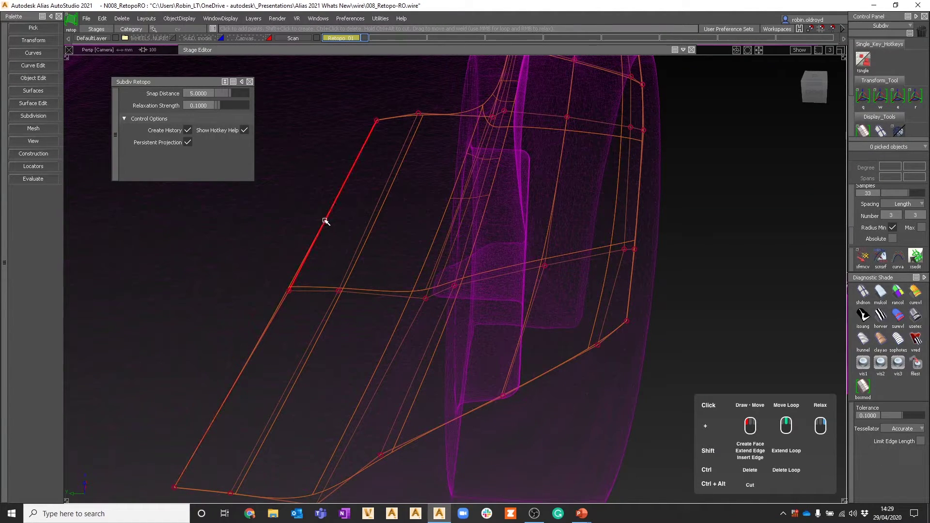
pyautogui.keyDown('ctrl'); pyautogui.click(325, 221); pyautogui.keyUp('ctrl')
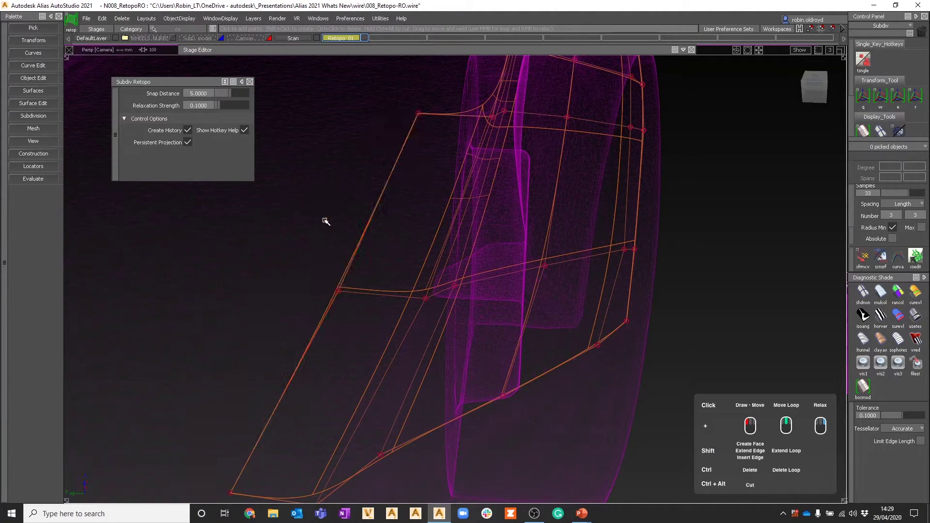
# Delete the two leftover inboard faces along the lower end of the wheel arch mesh.
pyautogui.keyDown('ctrl'); pyautogui.click(351, 261); pyautogui.keyUp('ctrl')
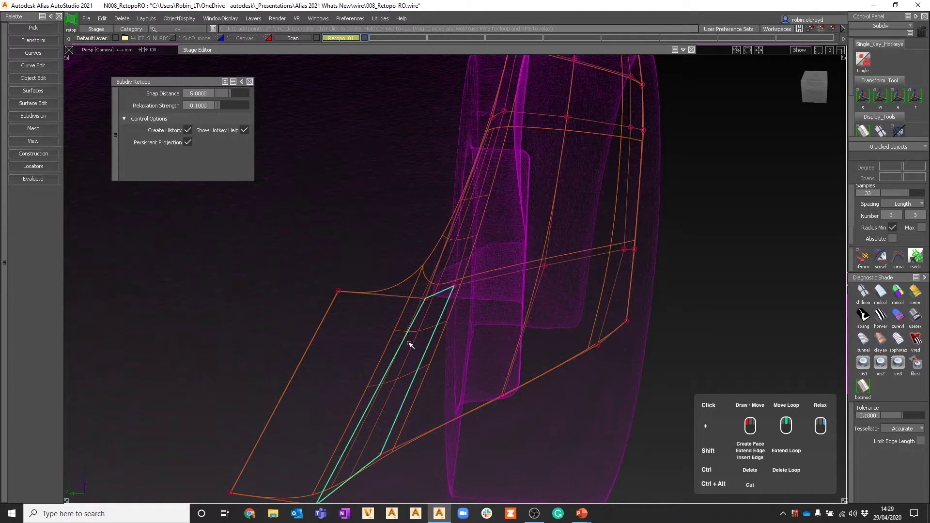
pyautogui.keyDown('alt'); pyautogui.keyDown('shift'); pyautogui.moveTo(459, 340); pyautogui.dragTo(485, 328, button='right'); pyautogui.keyUp('shift'); pyautogui.keyUp('alt')
pyautogui.keyDown('alt'); pyautogui.keyDown('shift'); pyautogui.moveTo(497, 373); pyautogui.dragTo(500, 349); pyautogui.keyUp('shift'); pyautogui.keyUp('alt')
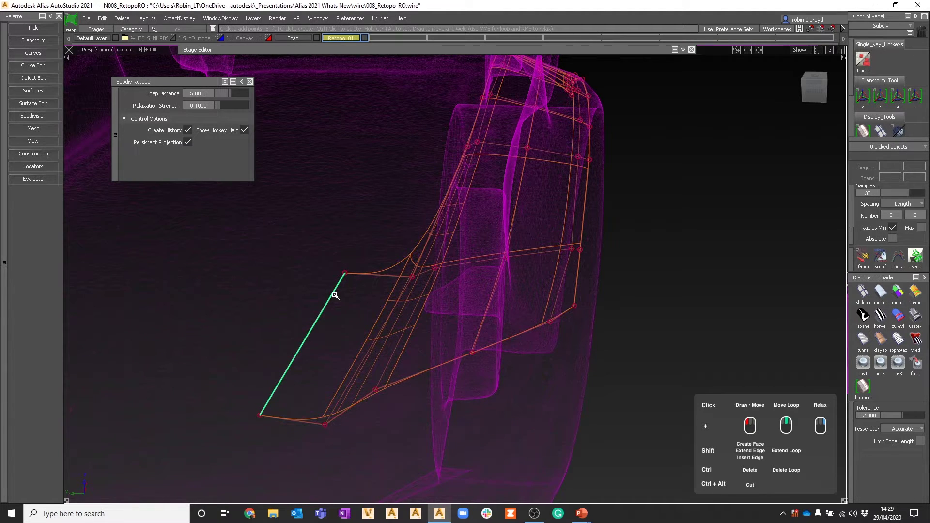
pyautogui.press('shift')
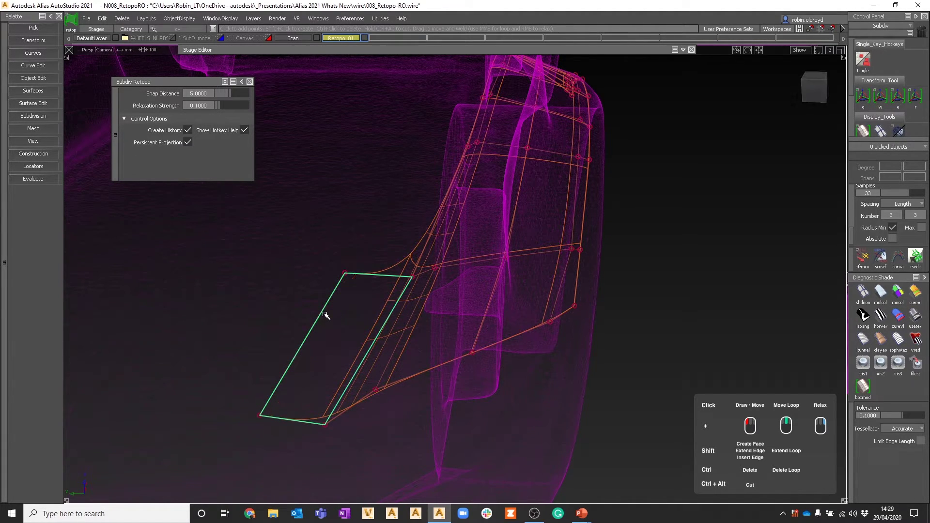
pyautogui.keyDown('ctrl'); pyautogui.click(331, 300); pyautogui.keyUp('ctrl')
pyautogui.keyDown('ctrl'); pyautogui.click(333, 297); pyautogui.keyUp('ctrl')
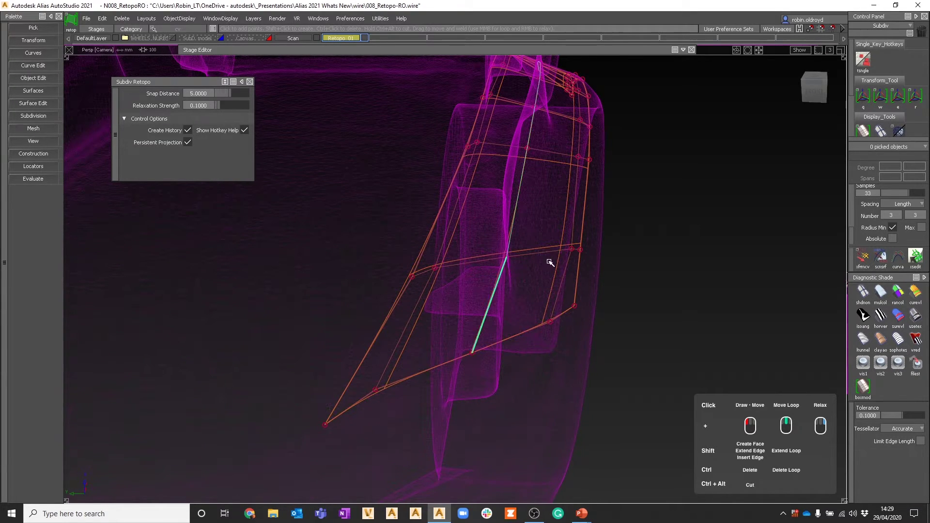
# Relax the vertices along the inner and middle loops of the mesh above the wheel.
pyautogui.keyDown('alt'); pyautogui.keyDown('shift'); pyautogui.moveTo(550, 263); pyautogui.dragTo(492, 208); pyautogui.keyUp('shift'); pyautogui.keyUp('alt')
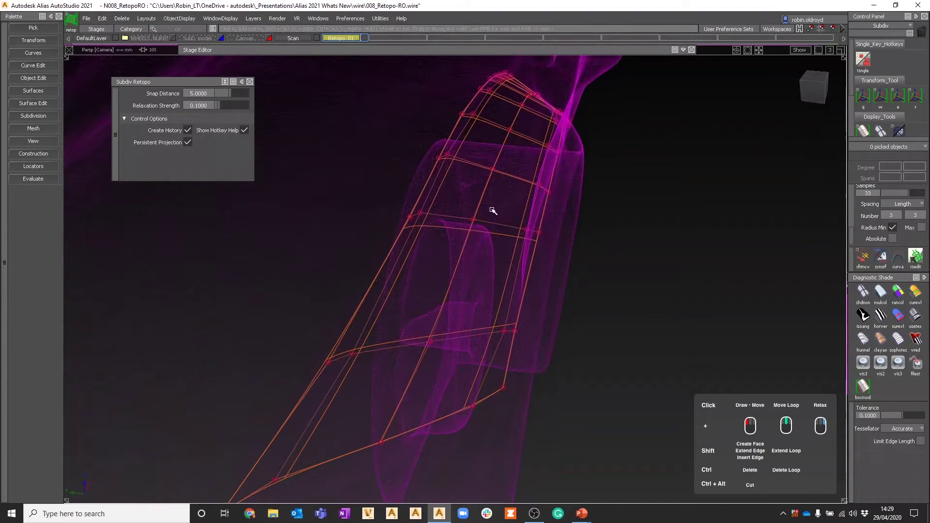
pyautogui.keyDown('shift'); pyautogui.click(461, 219); pyautogui.keyUp('shift')
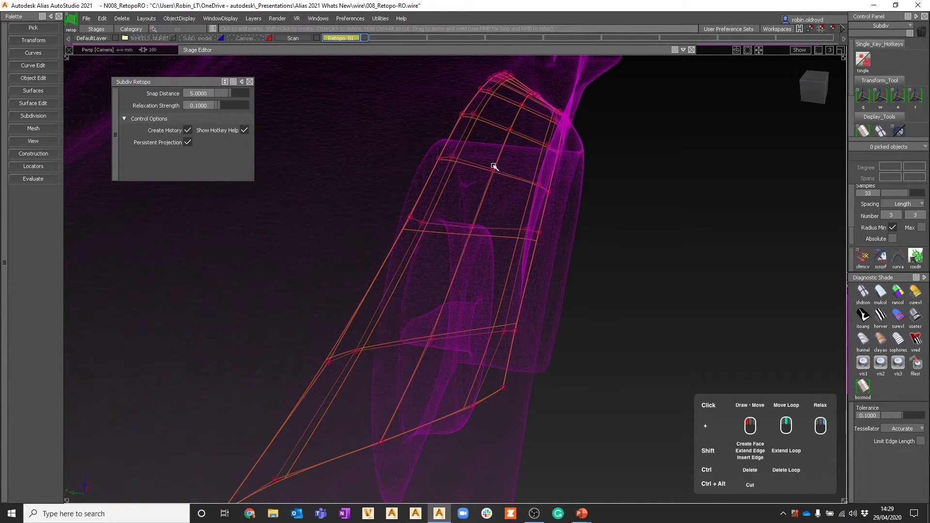
pyautogui.moveTo(493, 166); pyautogui.dragTo(492, 180, button='right')
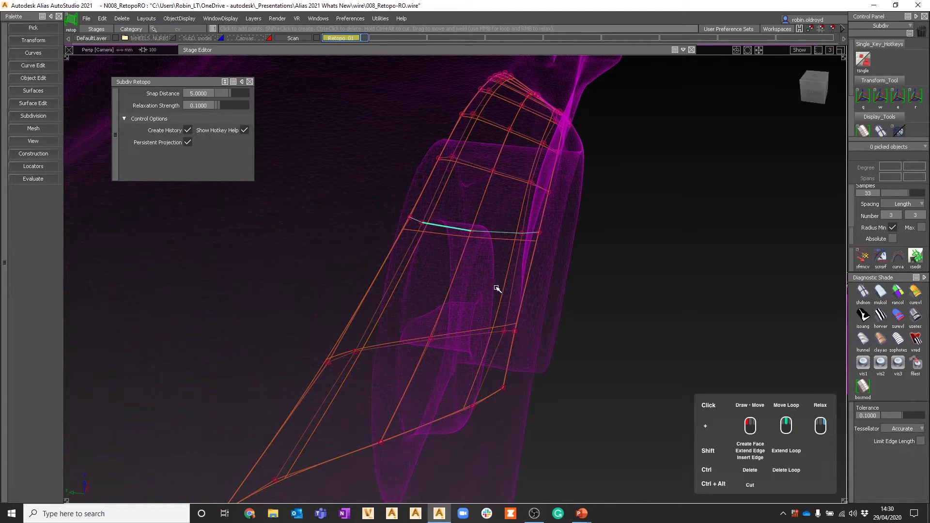
# Restart Subdiv Retopo at the windscreen area with the car scan as the projection target and no existing subdiv picked.
pyautogui.keyDown('alt'); pyautogui.keyDown('shift'); pyautogui.moveTo(496, 290); pyautogui.dragTo(458, 315); pyautogui.keyUp('shift'); pyautogui.keyUp('alt')
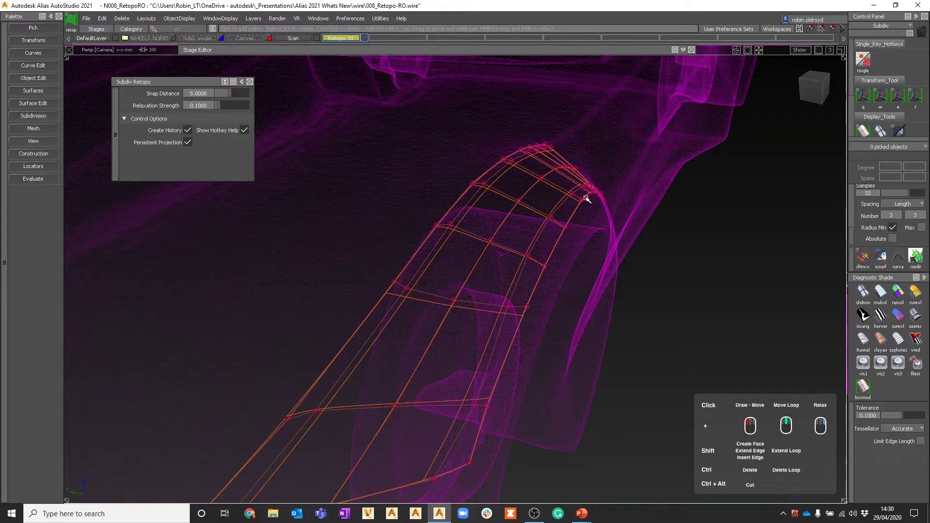
pyautogui.keyDown('alt'); pyautogui.keyDown('shift'); pyautogui.moveTo(338, 347); pyautogui.dragTo(472, 185); pyautogui.keyUp('shift'); pyautogui.keyUp('alt')
pyautogui.keyDown('alt'); pyautogui.keyDown('shift'); pyautogui.moveTo(472, 185); pyautogui.dragTo(467, 263, button='middle'); pyautogui.keyUp('shift'); pyautogui.keyUp('alt')
pyautogui.keyDown('alt'); pyautogui.keyDown('shift'); pyautogui.moveTo(467, 262); pyautogui.dragTo(471, 255, button='right'); pyautogui.keyUp('shift'); pyautogui.keyUp('alt')
pyautogui.keyDown('alt'); pyautogui.keyDown('shift'); pyautogui.moveTo(471, 255); pyautogui.dragTo(479, 290, button='middle'); pyautogui.keyUp('shift'); pyautogui.keyUp('alt')
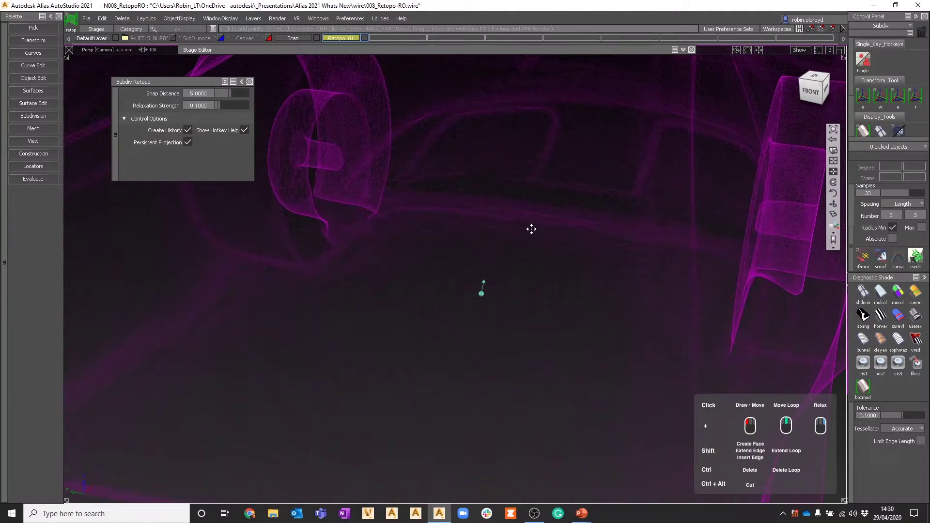
pyautogui.keyDown('alt'); pyautogui.keyDown('shift'); pyautogui.moveTo(531, 228); pyautogui.dragTo(531, 210, button='middle'); pyautogui.keyUp('shift'); pyautogui.keyUp('alt')
pyautogui.keyDown('alt'); pyautogui.keyDown('shift'); pyautogui.moveTo(531, 210); pyautogui.dragTo(510, 247, button='right'); pyautogui.keyUp('shift'); pyautogui.keyUp('alt')
pyautogui.keyDown('alt'); pyautogui.keyDown('shift'); pyautogui.moveTo(510, 247); pyautogui.dragTo(617, 253); pyautogui.keyUp('shift'); pyautogui.keyUp('alt')
pyautogui.keyDown('alt'); pyautogui.keyDown('shift'); pyautogui.moveTo(457, 281); pyautogui.dragTo(471, 280, button='middle'); pyautogui.keyUp('shift'); pyautogui.keyUp('alt')
pyautogui.keyDown('alt'); pyautogui.keyDown('shift'); pyautogui.moveTo(495, 281); pyautogui.dragTo(442, 269); pyautogui.keyUp('shift'); pyautogui.keyUp('alt')
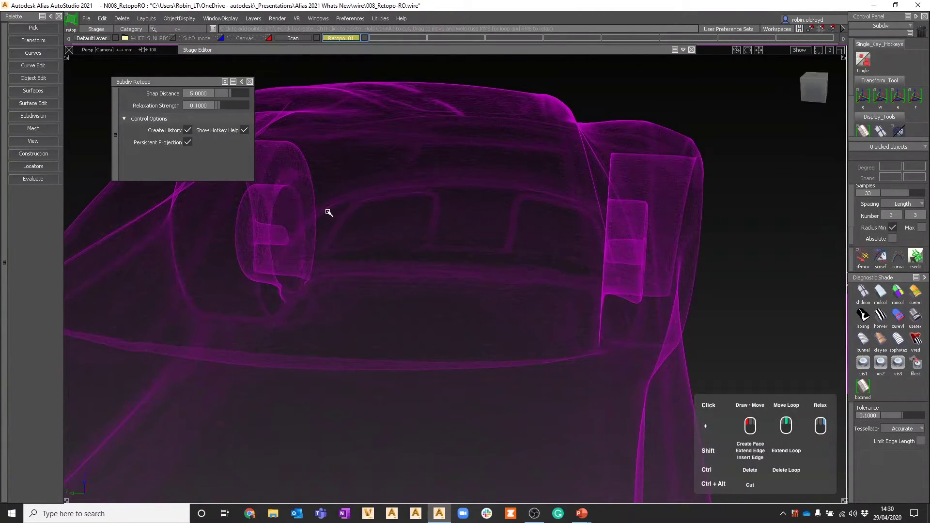
pyautogui.keyDown('ctrl'); pyautogui.keyDown('shift'); pyautogui.moveTo(414, 292); pyautogui.dragTo(394, 172, button='middle'); pyautogui.keyUp('shift'); pyautogui.keyUp('ctrl')
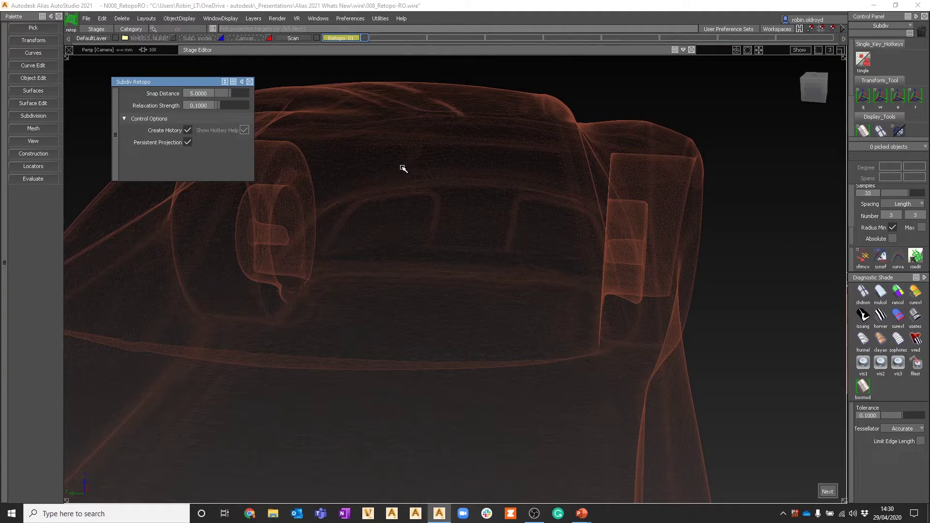
pyautogui.keyDown('ctrl'); pyautogui.keyDown('shift'); pyautogui.moveTo(407, 151); pyautogui.dragTo(411, 167); pyautogui.keyUp('shift'); pyautogui.keyUp('ctrl')
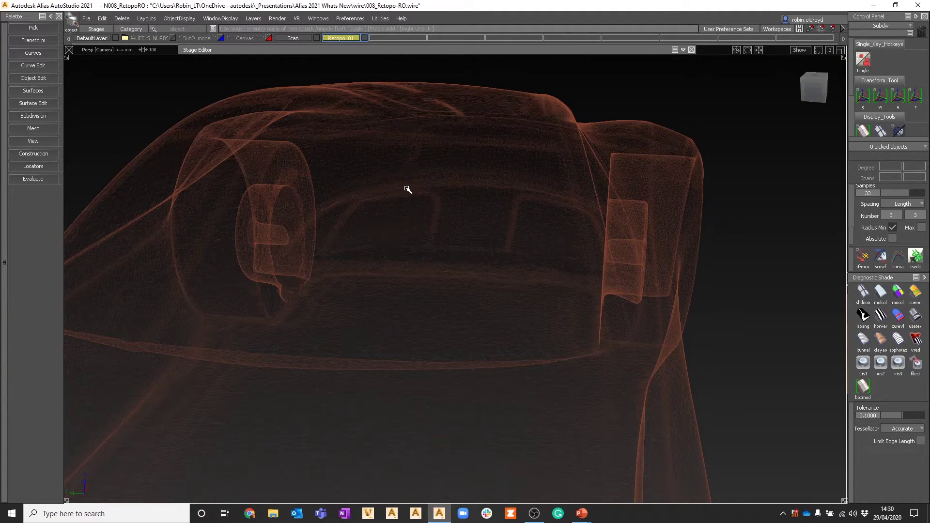
pyautogui.click(40, 116)
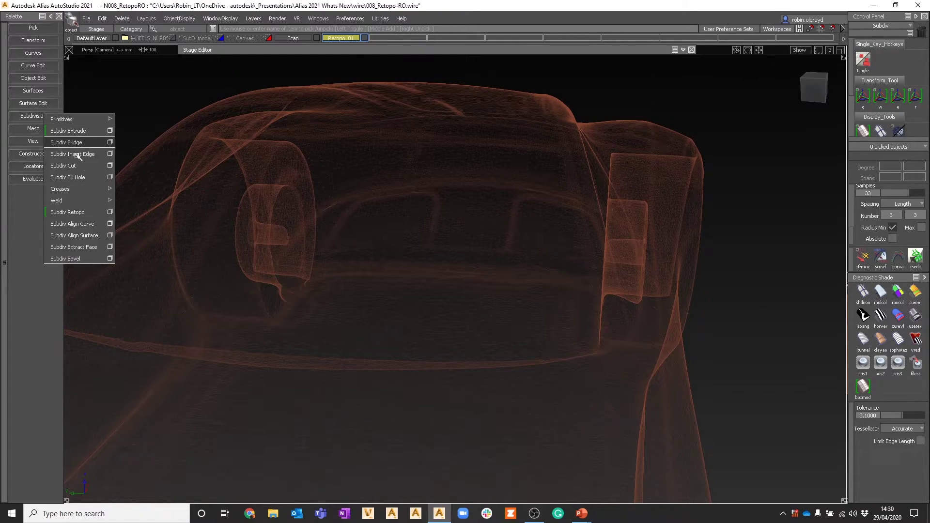
pyautogui.click(68, 211)
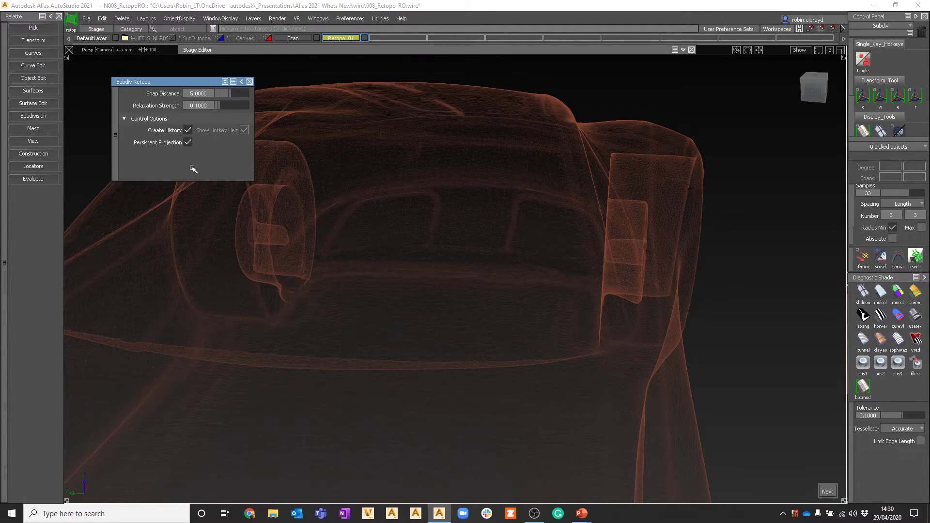
pyautogui.click(441, 279)
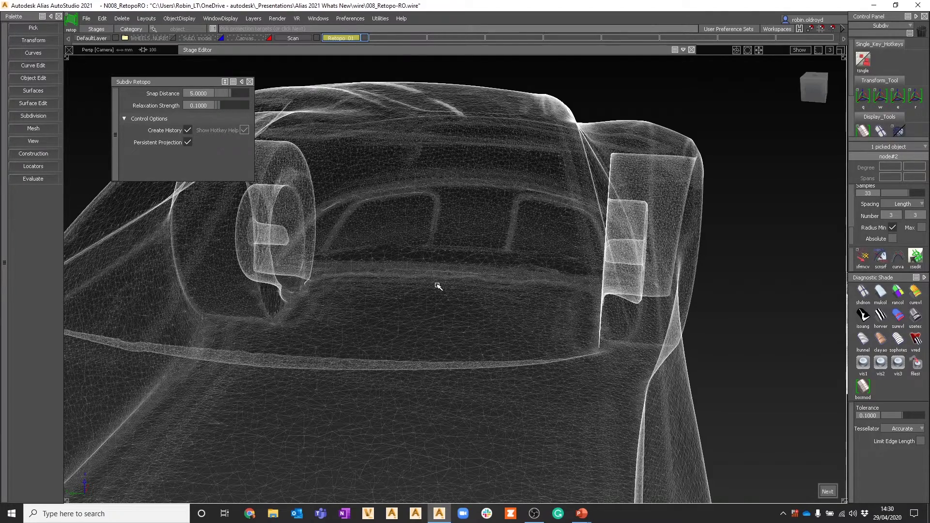
pyautogui.press('space')
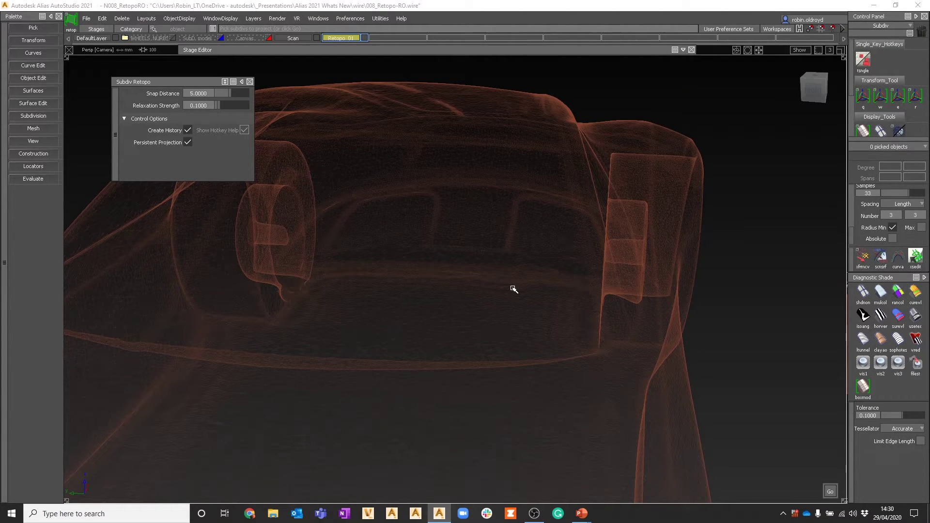
pyautogui.click(461, 239)
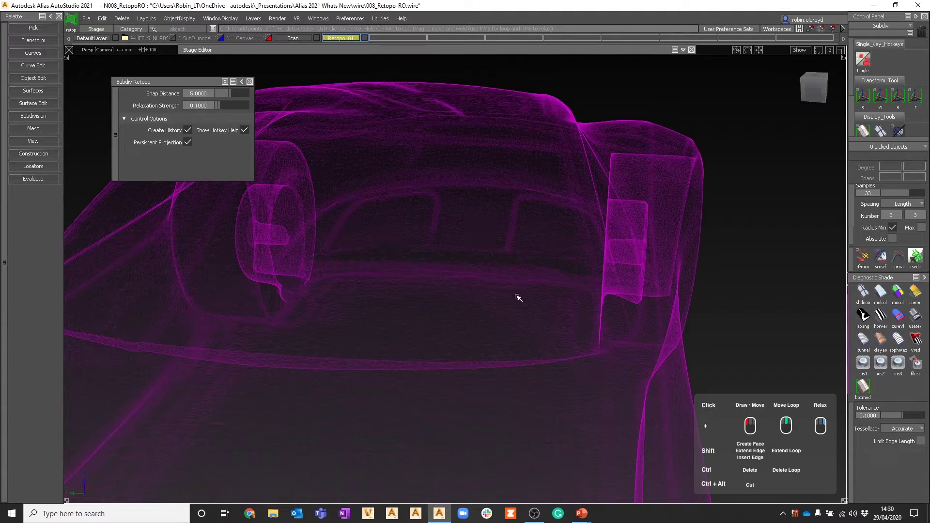
# Draw a four-sided face on the windscreen's curved lower edge and extend its upper edge into two more faces up the glass.
pyautogui.moveTo(515, 297)
pyautogui.keyDown('alt'); pyautogui.keyDown('shift'); pyautogui.mouseDown()
pyautogui.moveTo(500, 361)
pyautogui.moveTo(488, 361)
pyautogui.mouseUp(); pyautogui.keyUp('shift'); pyautogui.keyUp('alt')
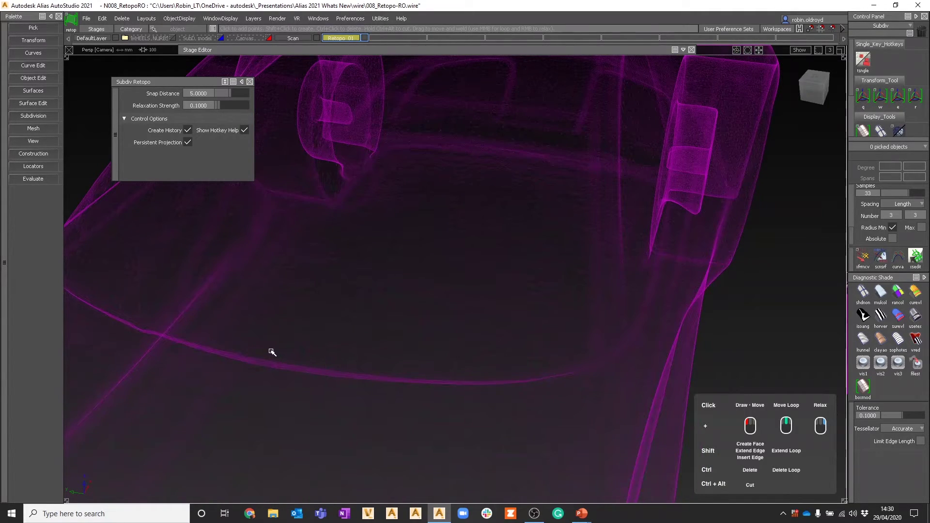
pyautogui.click(264, 351)
pyautogui.click(289, 282)
pyautogui.click(362, 289)
pyautogui.click(362, 367)
pyautogui.moveTo(336, 332)
pyautogui.keyDown('alt'); pyautogui.keyDown('shift'); pyautogui.mouseDown()
pyautogui.moveTo(466, 318)
pyautogui.moveTo(348, 332)
pyautogui.mouseUp(); pyautogui.keyUp('shift'); pyautogui.keyUp('alt')
pyautogui.keyDown('shift'); pyautogui.click(334, 327); pyautogui.keyUp('shift')
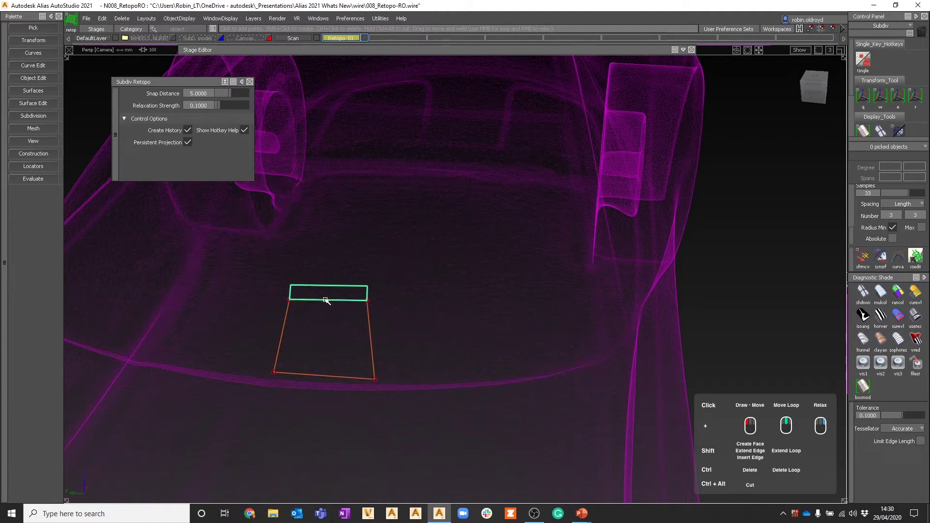
pyautogui.keyDown('shift'); pyautogui.moveTo(326, 298); pyautogui.dragTo(364, 102); pyautogui.keyUp('shift')
# Extend the strip's whole side loop sideways into a second column of faces and adjust its edges and lower vertices along the windscreen's base.
pyautogui.keyDown('alt'); pyautogui.keyDown('shift'); pyautogui.moveTo(448, 183); pyautogui.dragTo(436, 212, button='right'); pyautogui.keyUp('shift'); pyautogui.keyUp('alt')
pyautogui.moveTo(436, 211)
pyautogui.keyDown('alt'); pyautogui.keyDown('shift'); pyautogui.mouseDown()
pyautogui.moveTo(430, 232)
pyautogui.moveTo(439, 222)
pyautogui.mouseUp(); pyautogui.keyUp('shift'); pyautogui.keyUp('alt')
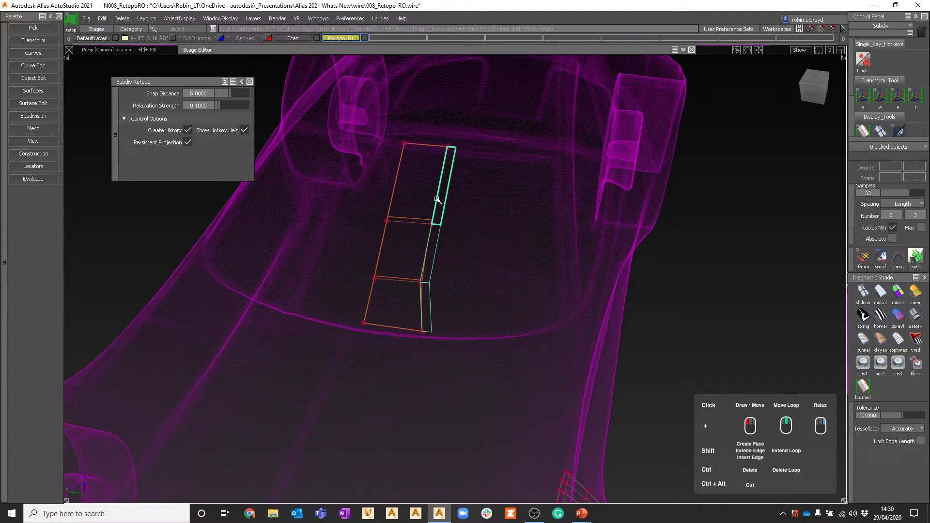
pyautogui.keyDown('shift'); pyautogui.moveTo(438, 200); pyautogui.dragTo(486, 203, button='middle'); pyautogui.keyUp('shift')
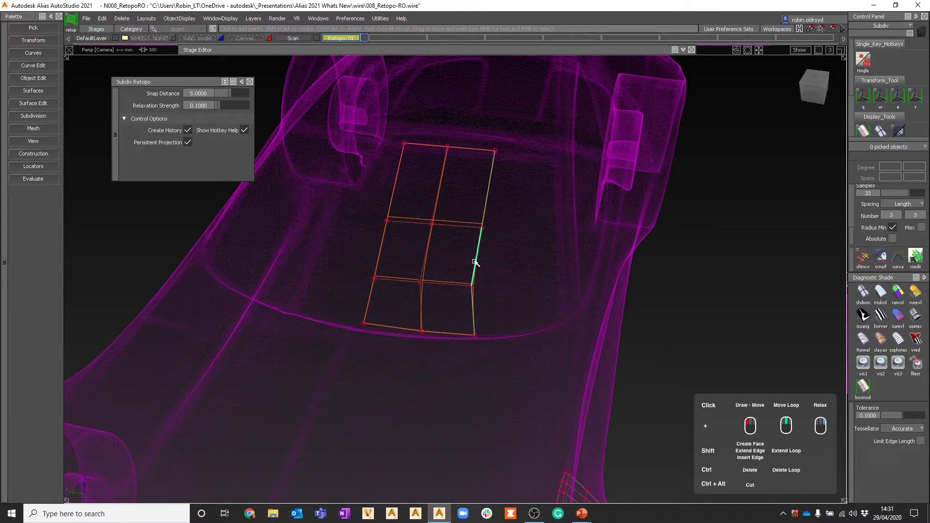
pyautogui.moveTo(476, 262); pyautogui.dragTo(478, 287)
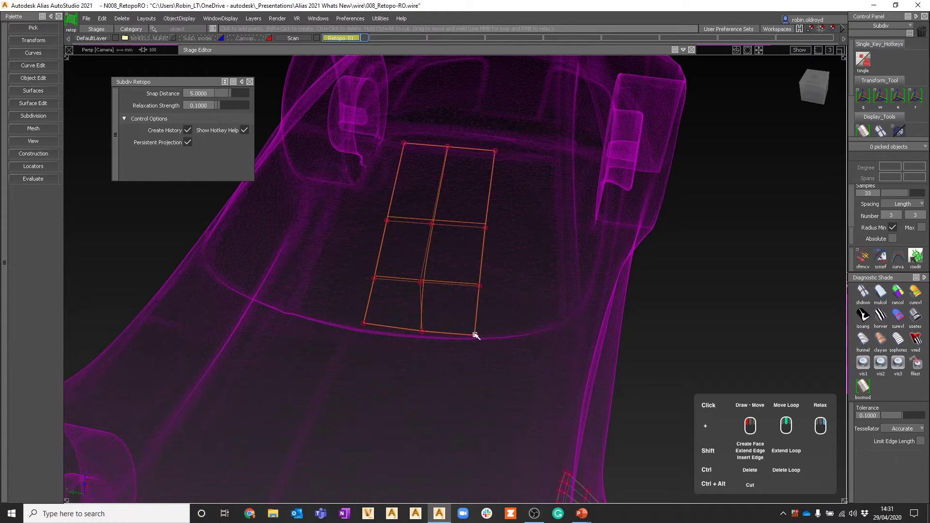
pyautogui.moveTo(482, 334); pyautogui.dragTo(421, 332)
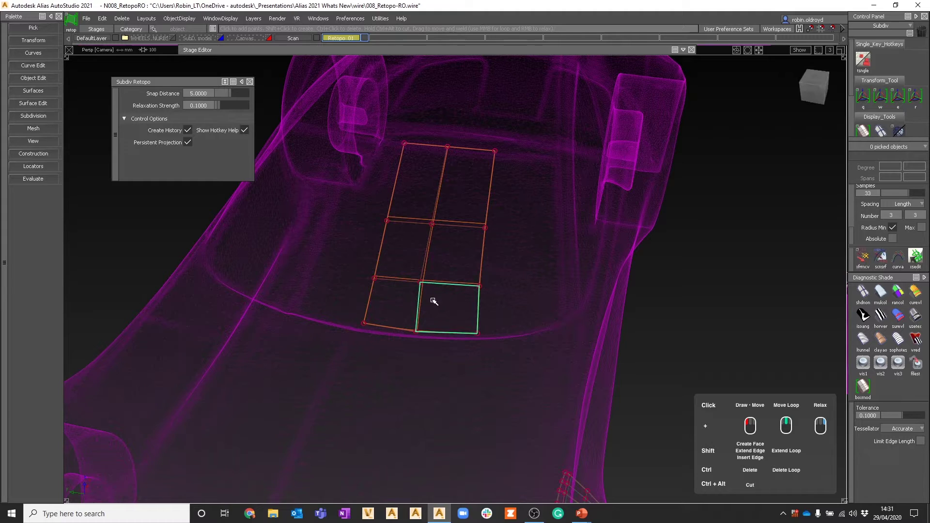
pyautogui.moveTo(476, 333); pyautogui.dragTo(476, 334)
# Extend the outer side loop into a narrower third column and align the vertices along the mesh's upper border.
pyautogui.keyDown('shift'); pyautogui.moveTo(486, 240); pyautogui.dragTo(519, 240, button='middle'); pyautogui.keyUp('shift')
pyautogui.moveTo(527, 151); pyautogui.dragTo(527, 159)
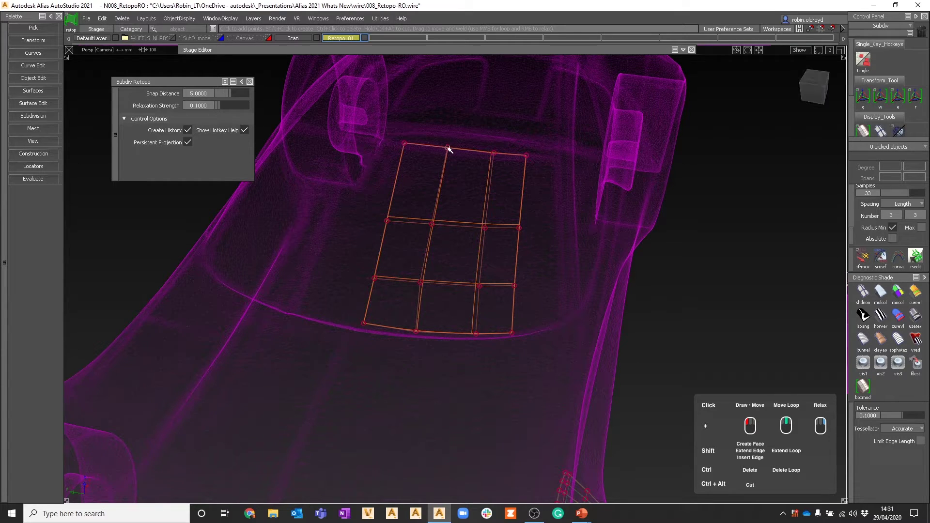
pyautogui.moveTo(447, 149); pyautogui.dragTo(446, 150)
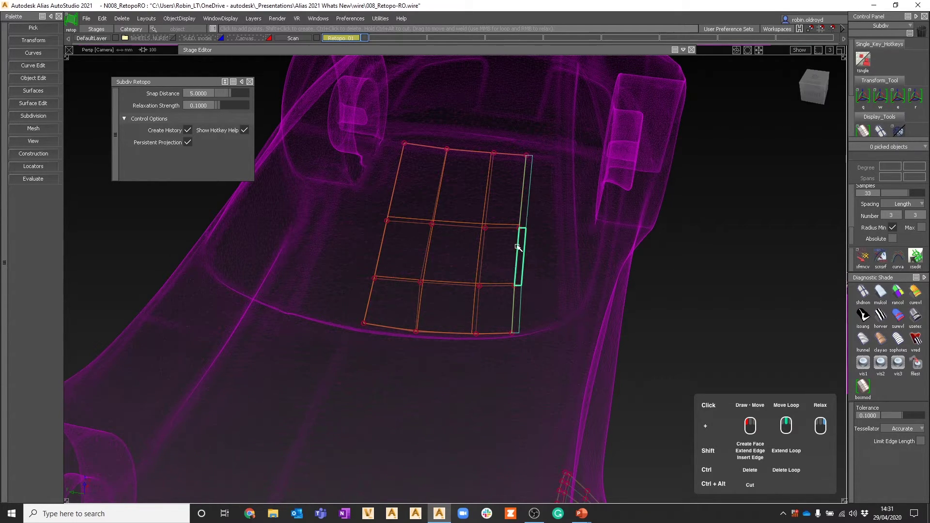
# Extend the outer side loop into a fourth column and pull its upper edge and vertices inward to follow the windscreen's side.
pyautogui.keyDown('shift'); pyautogui.moveTo(521, 245); pyautogui.dragTo(559, 233, button='middle'); pyautogui.keyUp('shift')
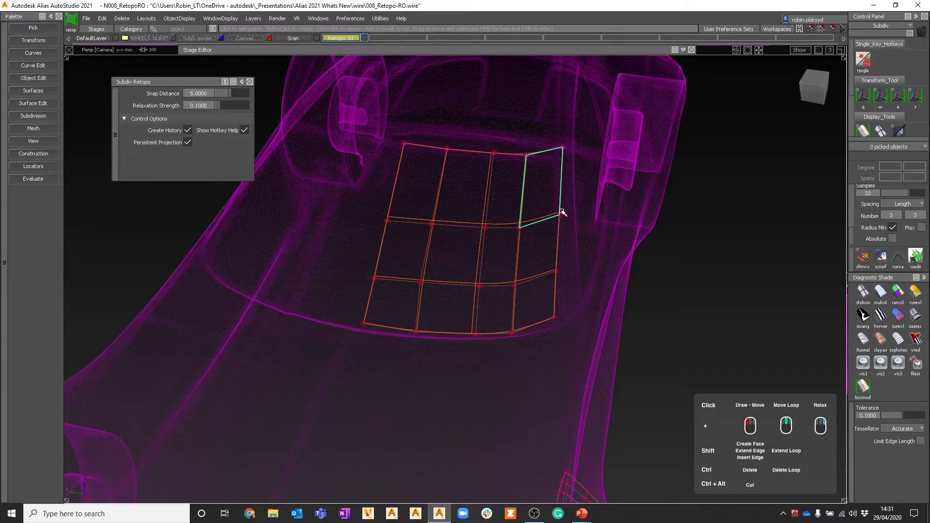
pyautogui.moveTo(562, 186); pyautogui.dragTo(551, 200)
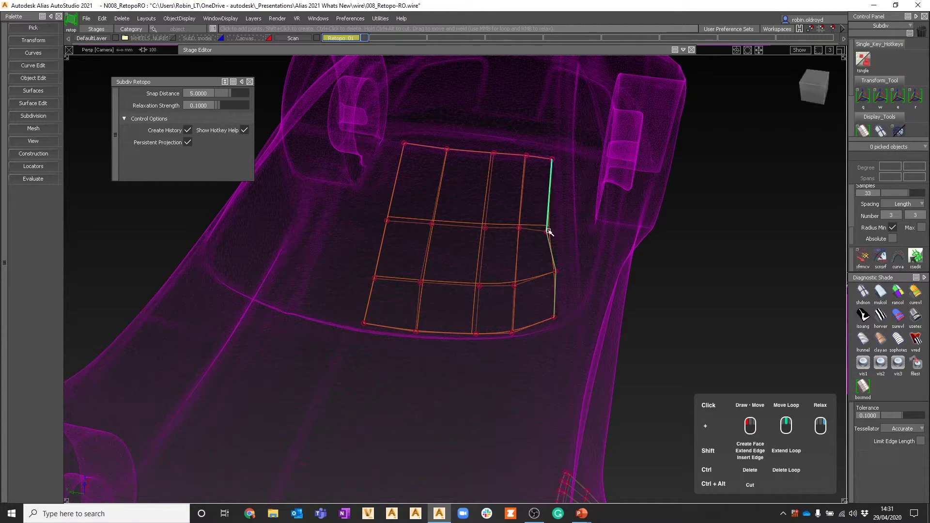
pyautogui.moveTo(547, 233); pyautogui.dragTo(552, 228)
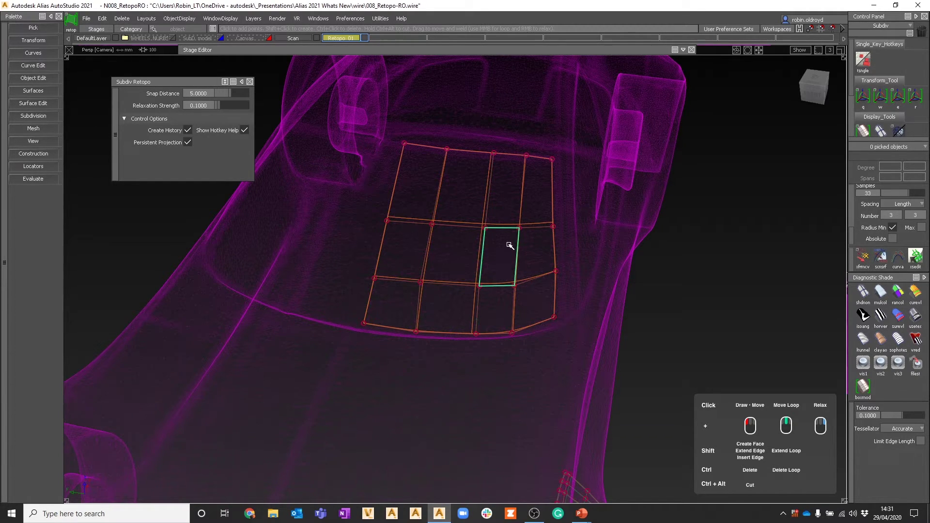
# Relax the interior vertices of the windscreen mesh to even out the spacing of its faces.
pyautogui.moveTo(494, 250)
pyautogui.mouseDown(button='right')
pyautogui.moveTo(502, 224)
pyautogui.moveTo(514, 229)
pyautogui.mouseUp(button='right')
pyautogui.moveTo(479, 199); pyautogui.dragTo(447, 209, button='right')
pyautogui.moveTo(444, 211)
pyautogui.mouseDown(button='right')
pyautogui.moveTo(426, 271)
pyautogui.moveTo(469, 251)
pyautogui.mouseUp(button='right')
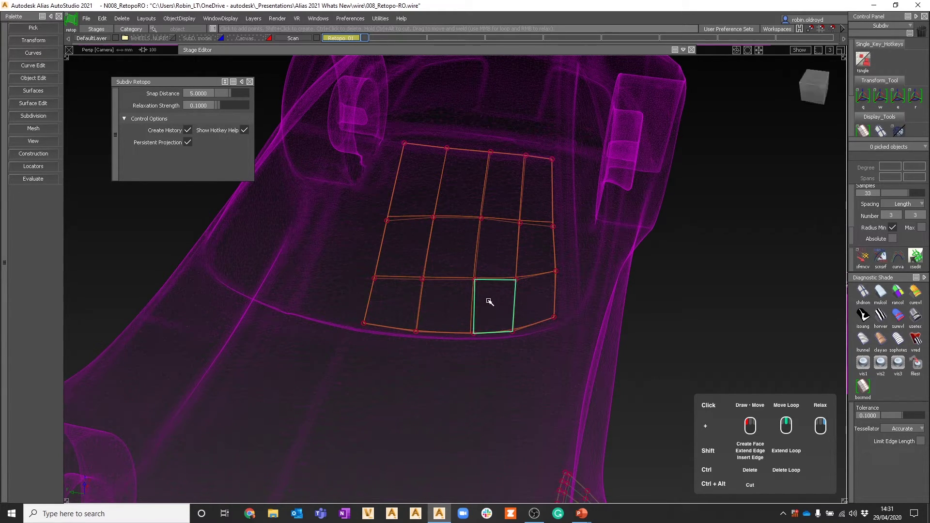
# Turn off Persistent Projection for the windscreen retopo mesh.
pyautogui.keyDown('alt'); pyautogui.keyDown('shift'); pyautogui.moveTo(489, 302); pyautogui.dragTo(504, 214); pyautogui.keyUp('shift'); pyautogui.keyUp('alt')
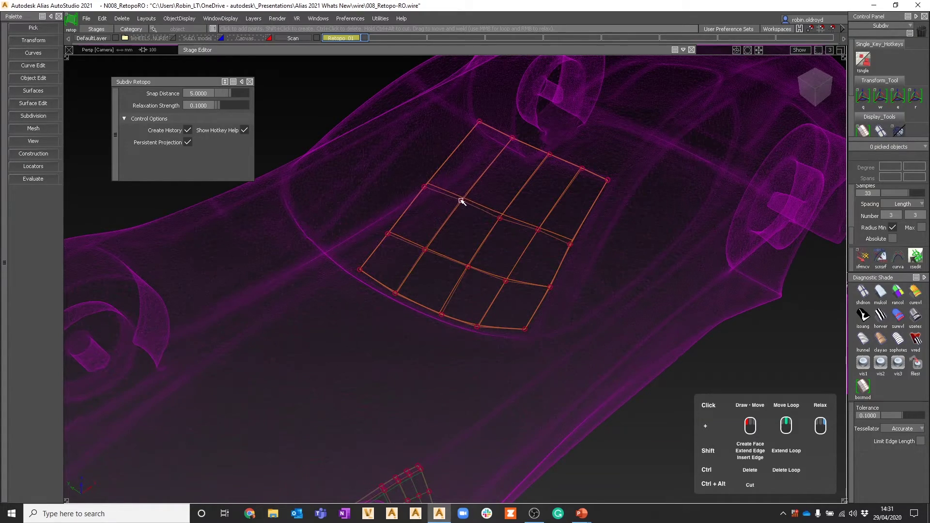
pyautogui.moveTo(494, 251)
pyautogui.keyDown('alt'); pyautogui.keyDown('shift'); pyautogui.mouseDown()
pyautogui.moveTo(363, 185)
pyautogui.moveTo(513, 208)
pyautogui.moveTo(493, 261)
pyautogui.mouseUp(); pyautogui.keyUp('shift'); pyautogui.keyUp('alt')
pyautogui.keyDown('alt'); pyautogui.keyDown('shift'); pyautogui.moveTo(492, 261); pyautogui.dragTo(548, 264, button='right'); pyautogui.keyUp('shift'); pyautogui.keyUp('alt')
pyautogui.keyDown('alt'); pyautogui.keyDown('shift'); pyautogui.moveTo(547, 263); pyautogui.dragTo(527, 272); pyautogui.keyUp('shift'); pyautogui.keyUp('alt')
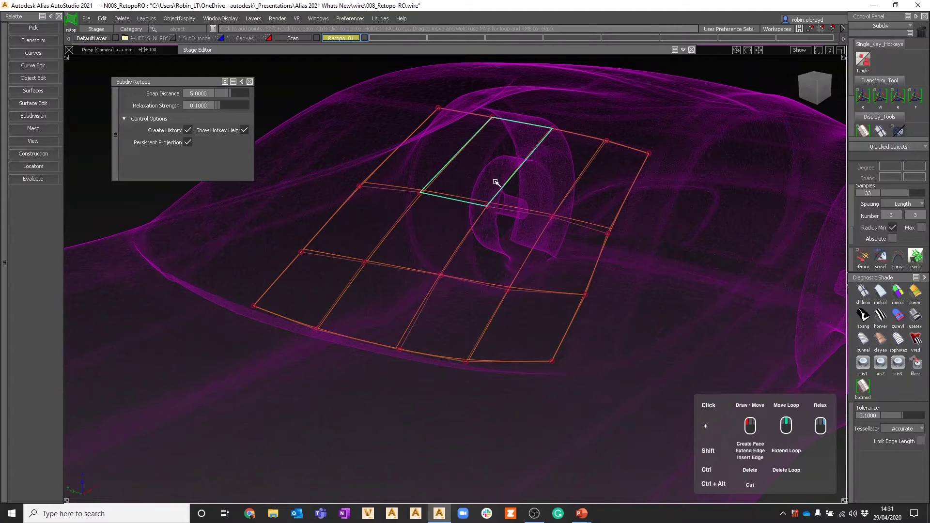
pyautogui.click(189, 143)
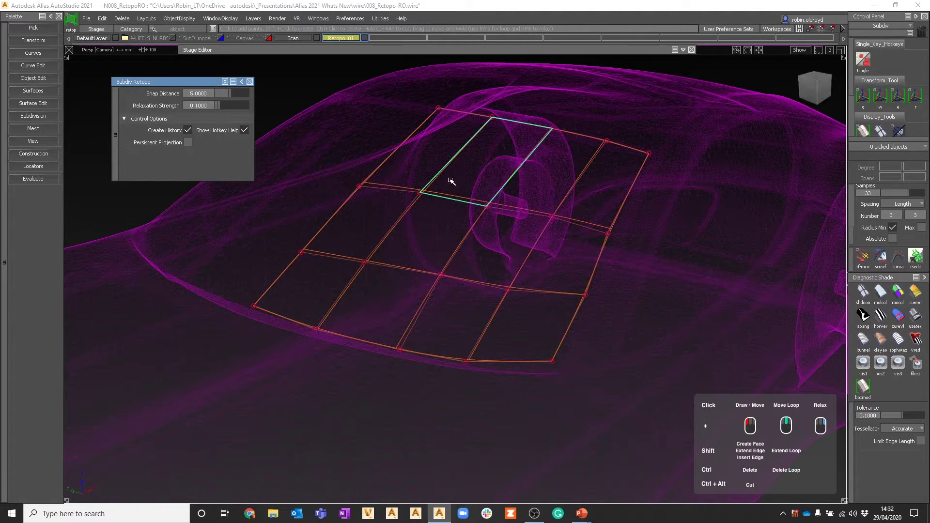
# Pick the two neighbouring interior vertices in the upper part of the windscreen mesh and move them vertically upward.
pyautogui.click(428, 79)
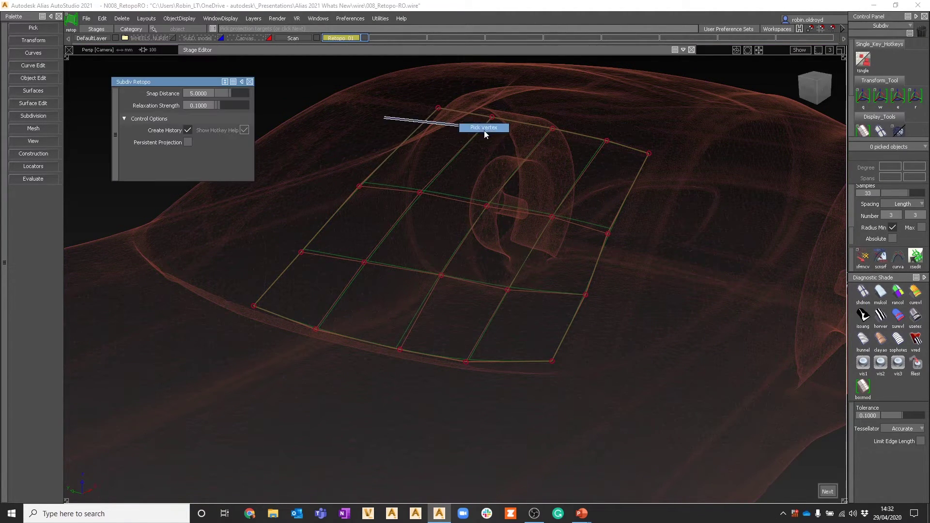
pyautogui.moveTo(484, 131); pyautogui.dragTo(483, 129)
pyautogui.moveTo(391, 175); pyautogui.dragTo(504, 225)
pyautogui.press('w')
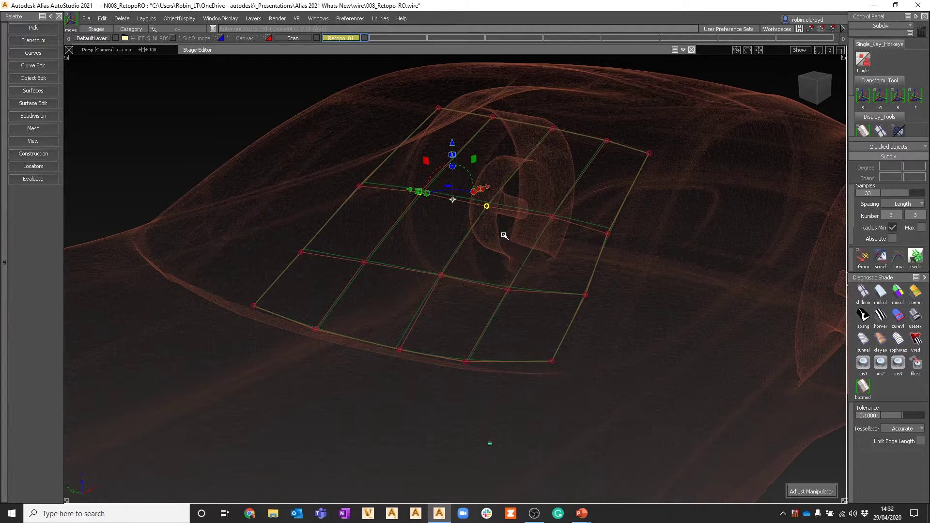
pyautogui.moveTo(504, 226); pyautogui.dragTo(504, 222, button='right')
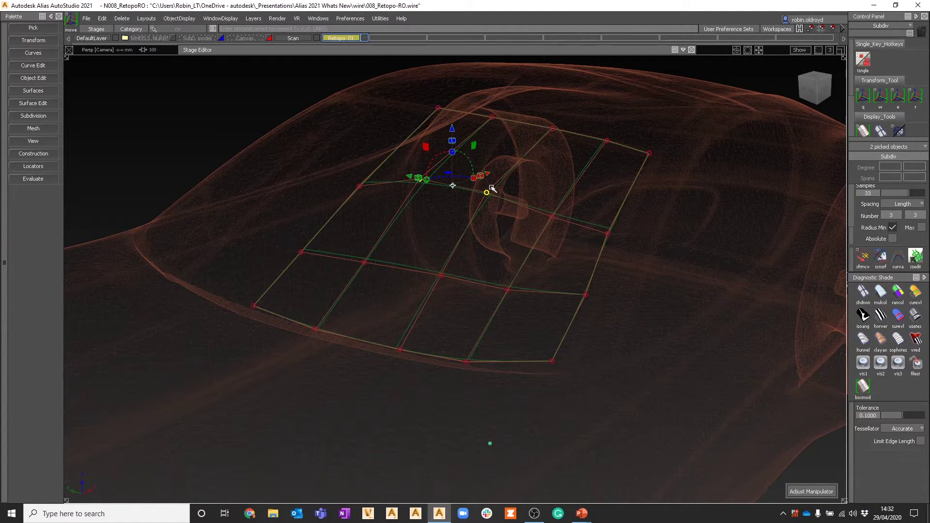
# Shift the two picked upper interior vertices of the windscreen mesh slightly further and clear the selection.
pyautogui.moveTo(489, 173); pyautogui.dragTo(476, 178)
pyautogui.keyDown('alt'); pyautogui.keyDown('shift'); pyautogui.moveTo(527, 263); pyautogui.dragTo(506, 298); pyautogui.keyUp('shift'); pyautogui.keyUp('alt')
pyautogui.click(507, 213)
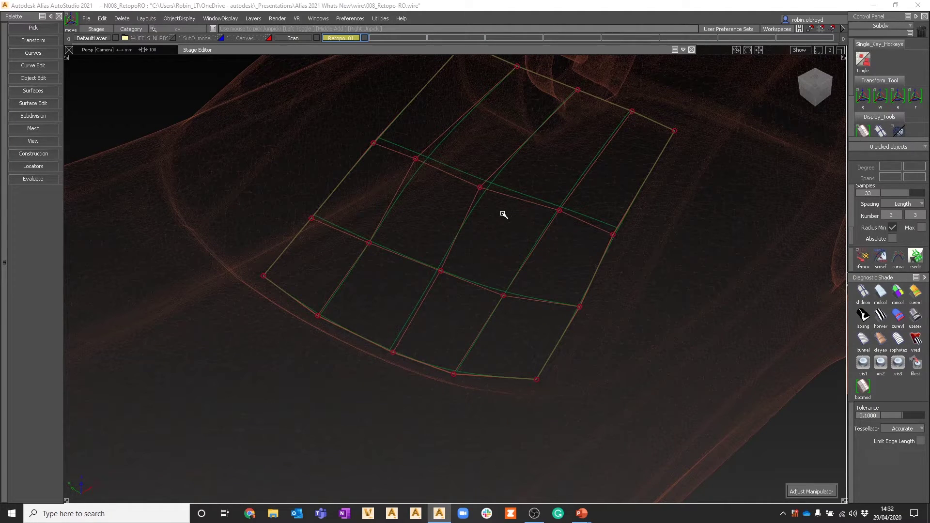
# Restart Subdiv Retopo on the windscreen mesh with the scan as target, turn on Persistent Projection and inspect the moved vertices.
pyautogui.moveTo(503, 214)
pyautogui.keyDown('ctrl'); pyautogui.keyDown('shift'); pyautogui.mouseDown(button='right')
pyautogui.moveTo(479, 215)
pyautogui.moveTo(494, 214)
pyautogui.mouseUp(button='right'); pyautogui.keyUp('shift'); pyautogui.keyUp('ctrl')
pyautogui.keyDown('ctrl'); pyautogui.keyDown('shift'); pyautogui.moveTo(496, 213); pyautogui.dragTo(460, 211, button='middle'); pyautogui.keyUp('shift'); pyautogui.keyUp('ctrl')
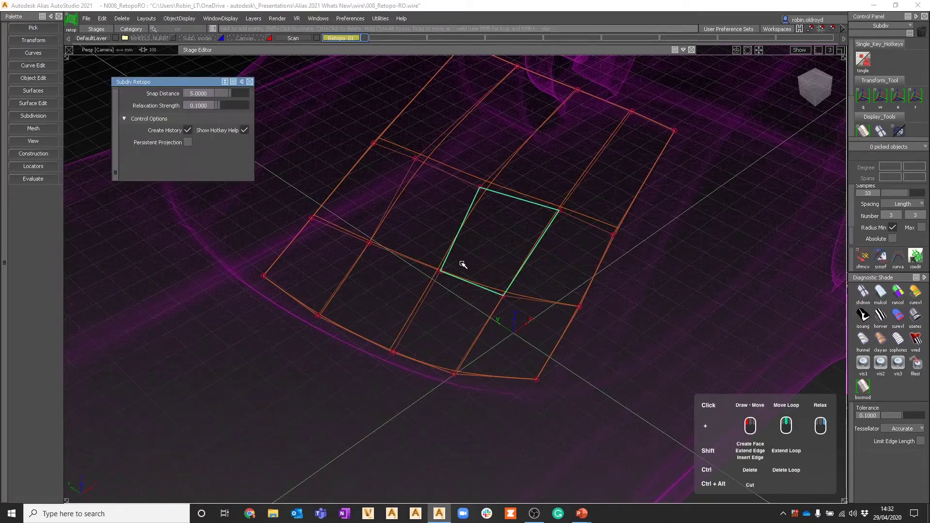
pyautogui.keyDown('alt'); pyautogui.keyDown('shift'); pyautogui.moveTo(463, 263); pyautogui.dragTo(519, 208); pyautogui.keyUp('shift'); pyautogui.keyUp('alt')
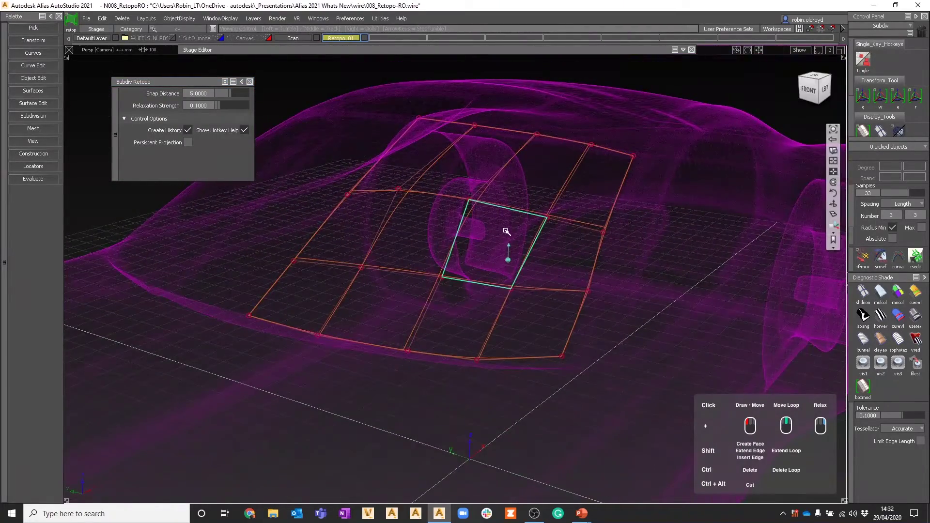
pyautogui.keyDown('alt'); pyautogui.keyDown('shift'); pyautogui.moveTo(500, 249); pyautogui.dragTo(397, 227); pyautogui.keyUp('shift'); pyautogui.keyUp('alt')
pyautogui.click(187, 142)
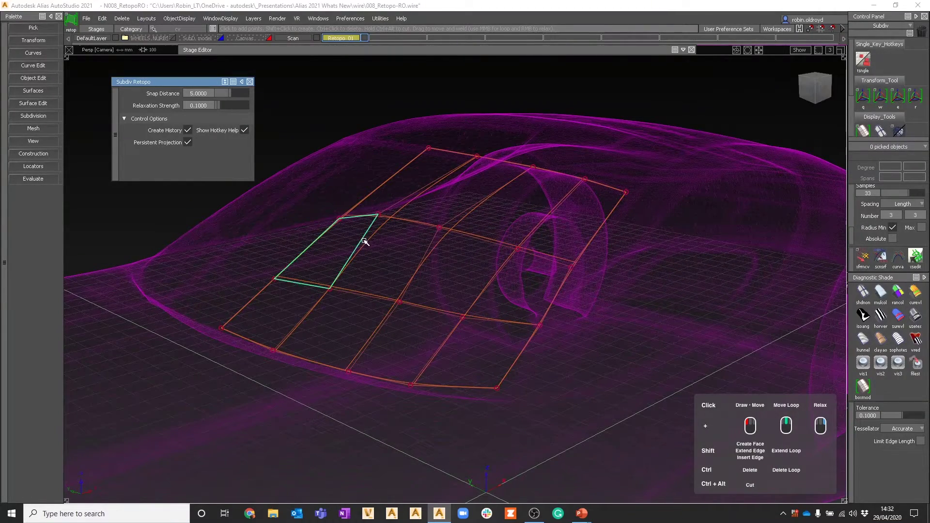
pyautogui.keyDown('shift'); pyautogui.click(441, 228); pyautogui.keyUp('shift')
pyautogui.keyDown('alt'); pyautogui.keyDown('shift'); pyautogui.moveTo(465, 262); pyautogui.dragTo(369, 233); pyautogui.keyUp('shift'); pyautogui.keyUp('alt')
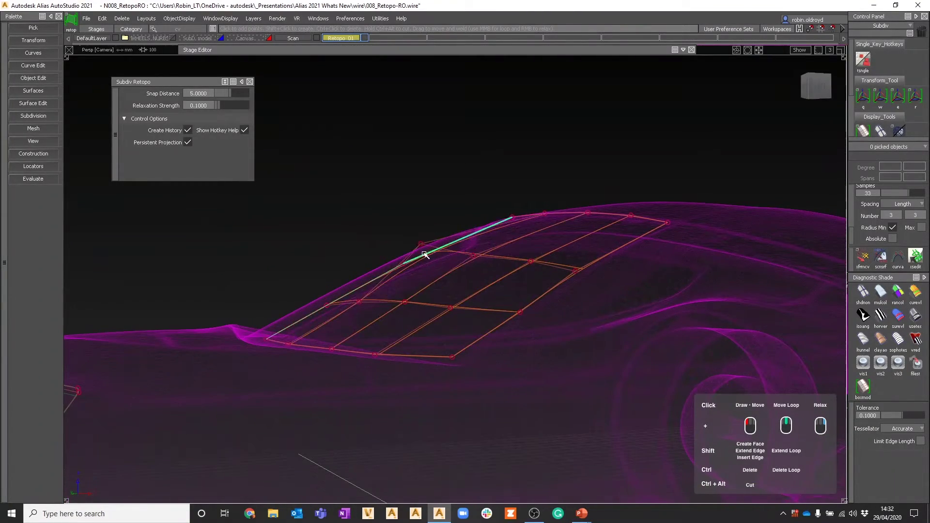
pyautogui.keyDown('alt'); pyautogui.keyDown('shift'); pyautogui.moveTo(450, 260); pyautogui.dragTo(494, 318); pyautogui.keyUp('shift'); pyautogui.keyUp('alt')
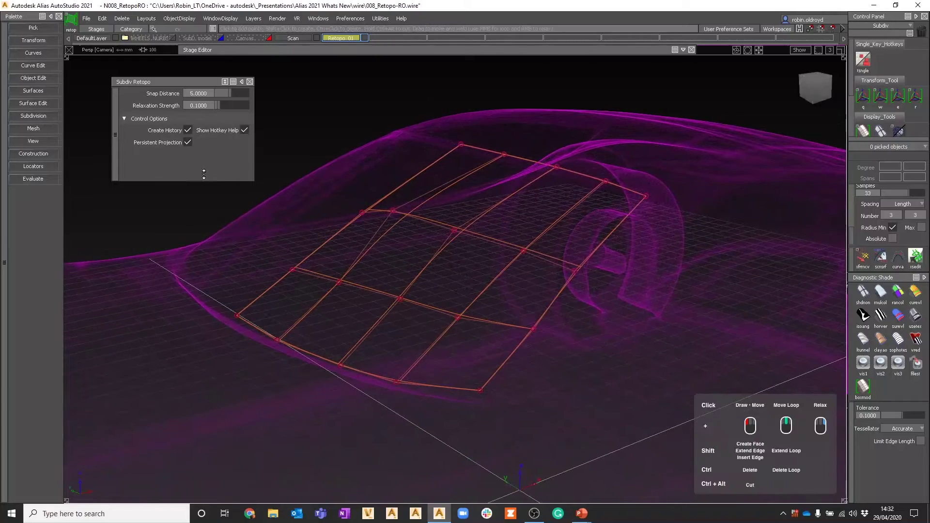
# Turn off Persistent Projection, pick both the windscreen mesh and the scan, and show their X 100.00 mm cross sections.
pyautogui.click(187, 142)
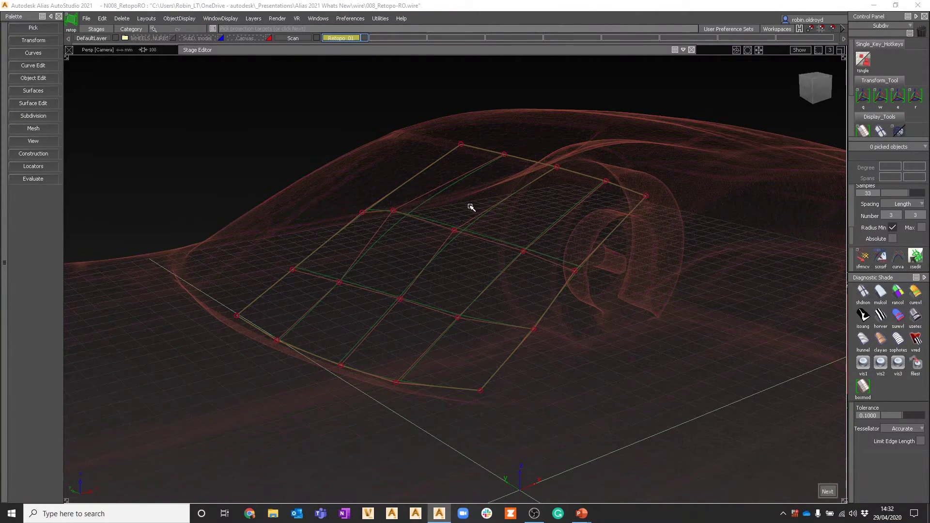
pyautogui.keyDown('ctrl'); pyautogui.keyDown('shift'); pyautogui.moveTo(470, 203); pyautogui.dragTo(621, 318); pyautogui.keyUp('shift'); pyautogui.keyUp('ctrl')
pyautogui.click(920, 255)
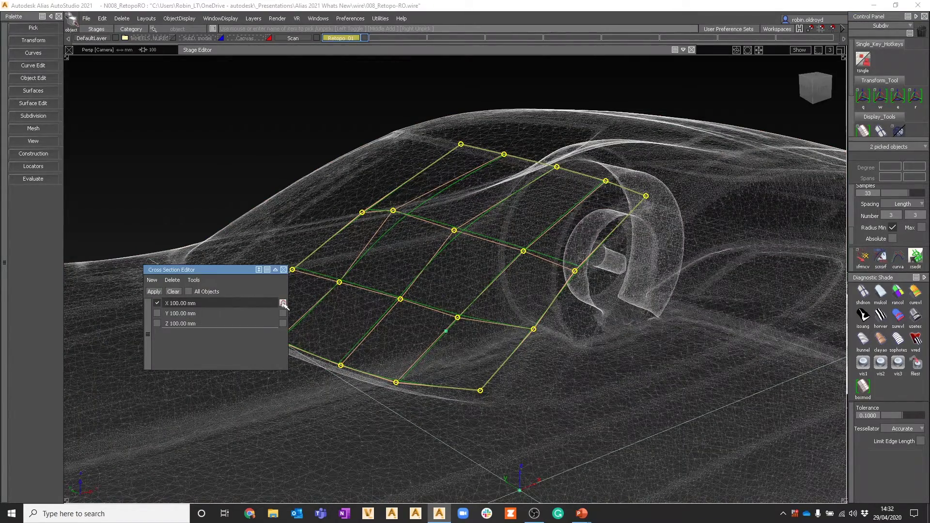
pyautogui.click(283, 303)
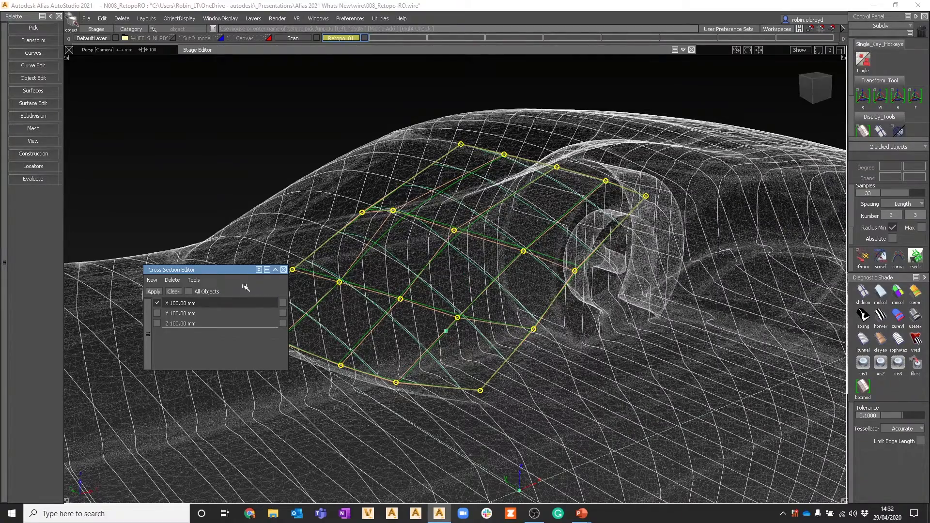
pyautogui.click(284, 270)
# Pick the middle vertex in the upper interior row of the windscreen mesh and move it vertically up.
pyautogui.keyDown('alt'); pyautogui.keyDown('shift'); pyautogui.moveTo(556, 268); pyautogui.dragTo(629, 293); pyautogui.keyUp('shift'); pyautogui.keyUp('alt')
pyautogui.keyDown('alt'); pyautogui.keyDown('shift'); pyautogui.moveTo(629, 293); pyautogui.dragTo(565, 274, button='right'); pyautogui.keyUp('shift'); pyautogui.keyUp('alt')
pyautogui.keyDown('alt'); pyautogui.keyDown('shift'); pyautogui.moveTo(565, 273); pyautogui.dragTo(419, 225); pyautogui.keyUp('shift'); pyautogui.keyUp('alt')
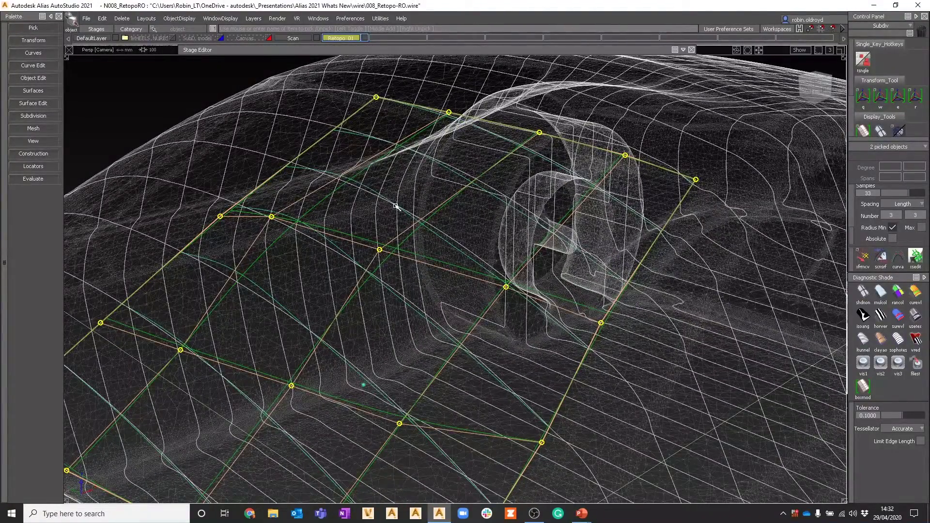
pyautogui.keyDown('ctrl'); pyautogui.keyDown('shift'); pyautogui.moveTo(433, 266); pyautogui.dragTo(448, 210); pyautogui.keyUp('shift'); pyautogui.keyUp('ctrl')
pyautogui.keyDown('ctrl'); pyautogui.keyDown('shift'); pyautogui.moveTo(319, 244); pyautogui.dragTo(412, 269); pyautogui.keyUp('shift'); pyautogui.keyUp('ctrl')
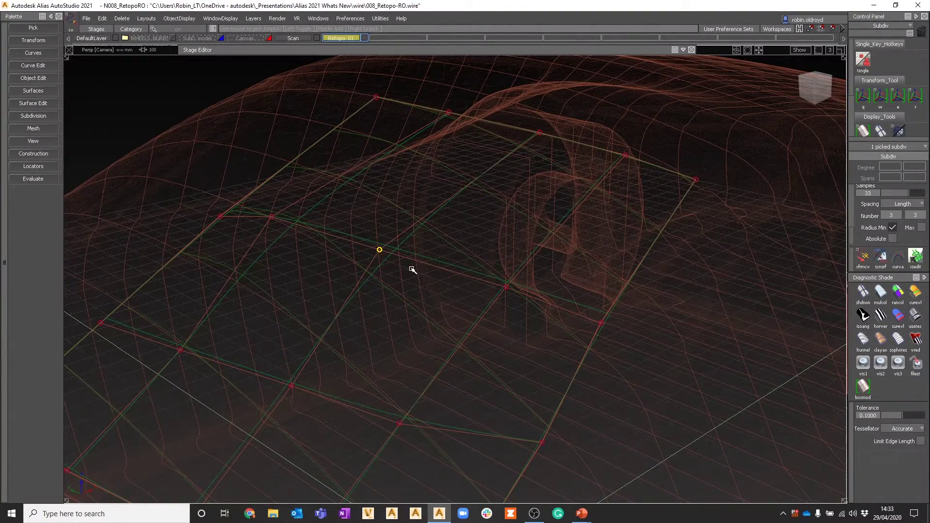
pyautogui.press('w')
pyautogui.moveTo(437, 240); pyautogui.dragTo(441, 240, button='right')
pyautogui.moveTo(441, 241); pyautogui.dragTo(441, 233)
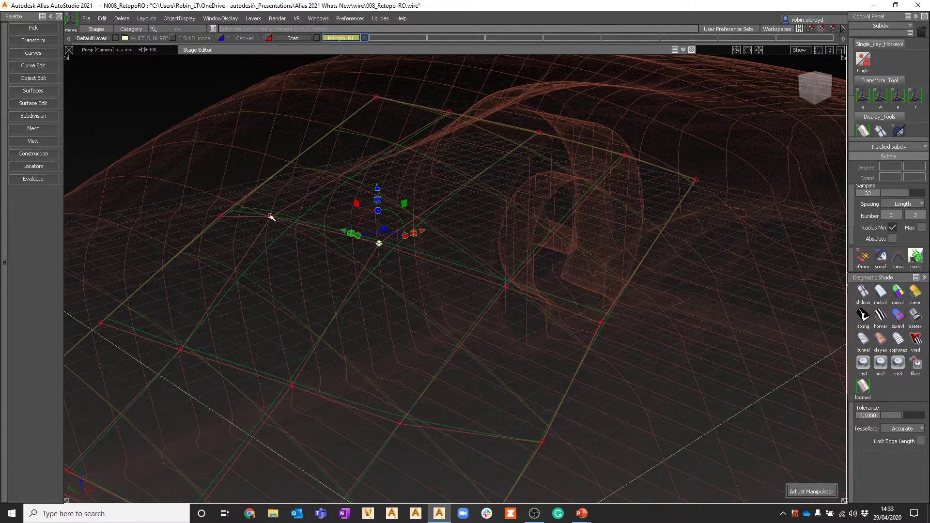
# Lower the vertex on the inner side of that row, raise the one on the outer side, and fine-tune the middle vertex vertically.
pyautogui.click(270, 216)
pyautogui.moveTo(309, 189); pyautogui.dragTo(310, 200, button='right')
pyautogui.moveTo(310, 200); pyautogui.dragTo(310, 202)
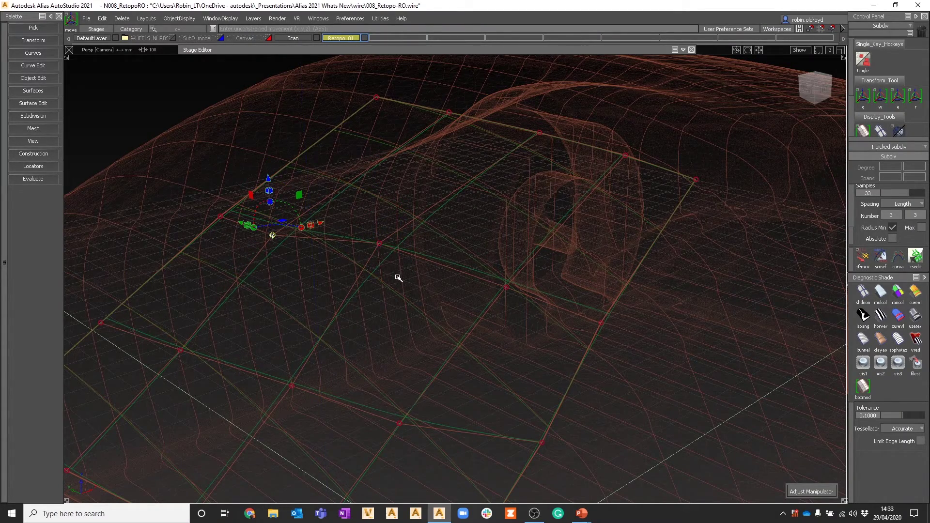
pyautogui.click(507, 287)
pyautogui.moveTo(513, 310); pyautogui.dragTo(517, 303)
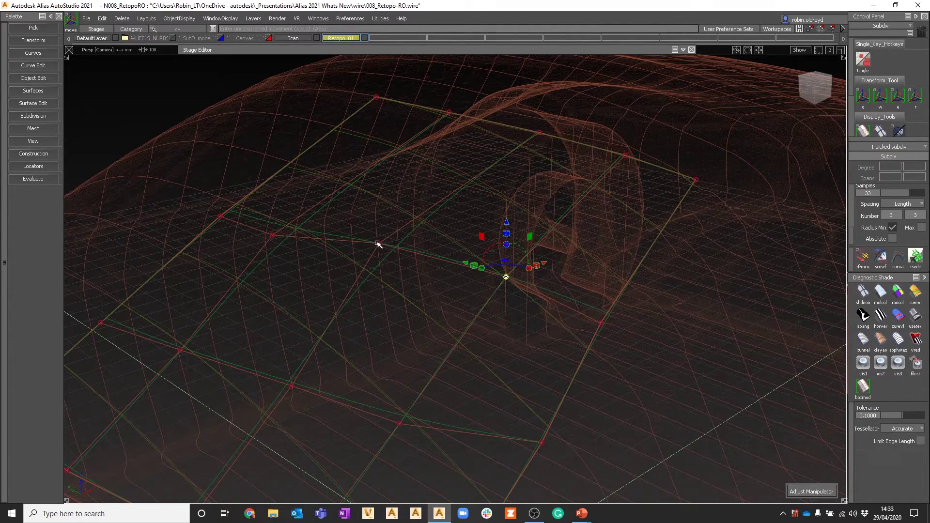
pyautogui.click(378, 242)
pyautogui.moveTo(400, 265); pyautogui.dragTo(408, 267)
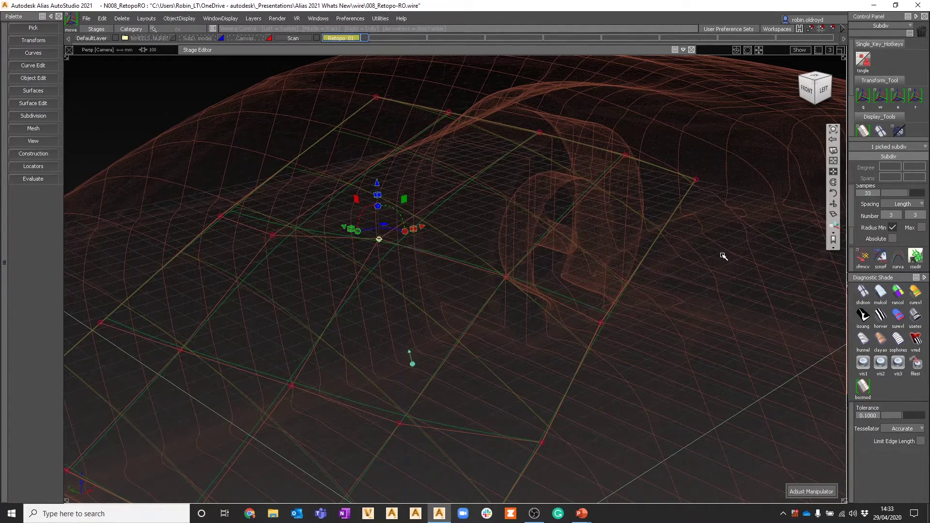
pyautogui.keyDown('alt'); pyautogui.keyDown('shift'); pyautogui.moveTo(529, 237); pyautogui.dragTo(377, 248); pyautogui.keyUp('shift'); pyautogui.keyUp('alt')
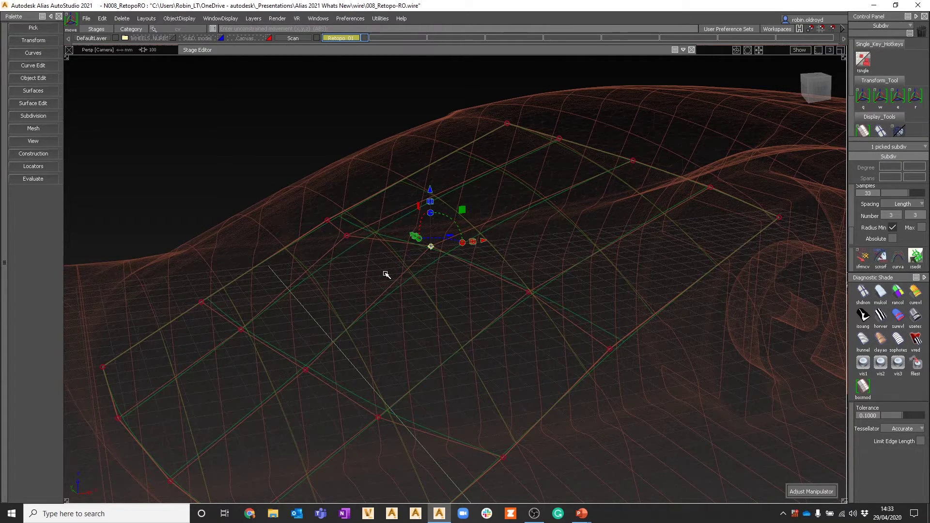
pyautogui.keyDown('alt'); pyautogui.keyDown('shift'); pyautogui.moveTo(415, 283); pyautogui.dragTo(548, 238); pyautogui.keyUp('shift'); pyautogui.keyUp('alt')
# Clear the selection, restart Subdiv Retopo on the windscreen mesh and turn on Persistent Projection.
pyautogui.keyDown('ctrl'); pyautogui.keyDown('shift'); pyautogui.moveTo(435, 334); pyautogui.dragTo(407, 190); pyautogui.keyUp('shift'); pyautogui.keyUp('ctrl')
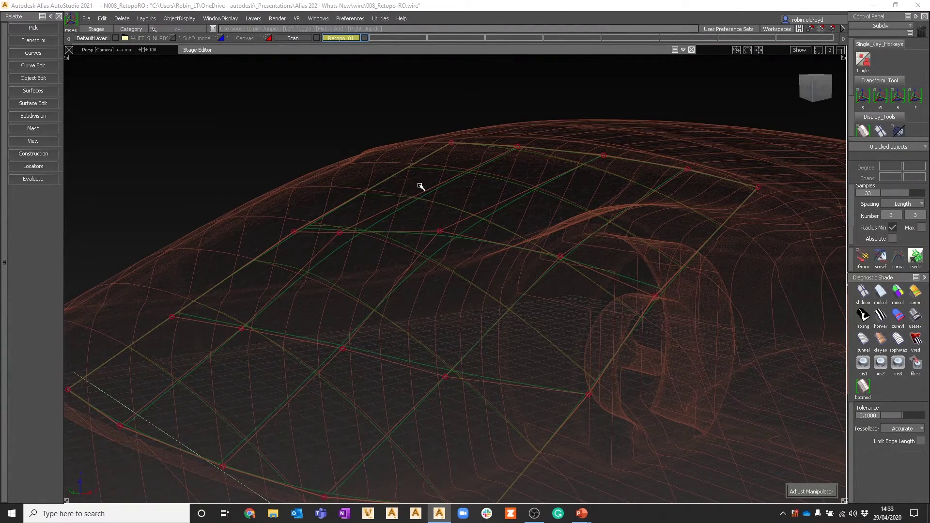
pyautogui.moveTo(418, 185)
pyautogui.keyDown('ctrl'); pyautogui.keyDown('shift'); pyautogui.mouseDown(button='right')
pyautogui.moveTo(401, 186)
pyautogui.moveTo(411, 186)
pyautogui.mouseUp(button='right'); pyautogui.keyUp('shift'); pyautogui.keyUp('ctrl')
pyautogui.keyDown('ctrl'); pyautogui.keyDown('shift'); pyautogui.moveTo(411, 185); pyautogui.dragTo(380, 186, button='middle'); pyautogui.keyUp('shift'); pyautogui.keyUp('ctrl')
pyautogui.keyDown('ctrl'); pyautogui.keyDown('shift'); pyautogui.moveTo(381, 186); pyautogui.dragTo(382, 185); pyautogui.keyUp('shift'); pyautogui.keyUp('ctrl')
pyautogui.click(426, 257)
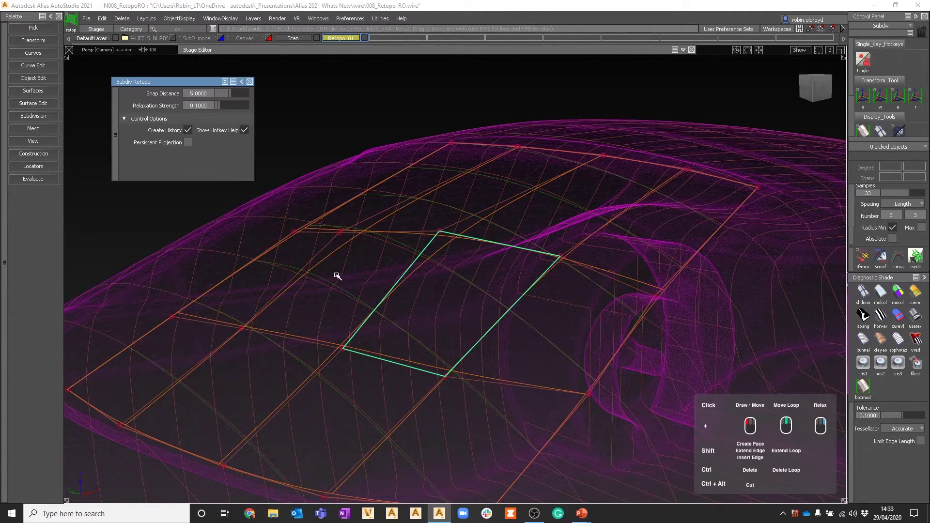
pyautogui.click(185, 141)
# Clear the X 100.00 mm cross sections from the windscreen mesh and the scan, then close the Cross Section Editor.
pyautogui.keyDown('alt'); pyautogui.keyDown('shift'); pyautogui.moveTo(530, 276); pyautogui.dragTo(514, 339); pyautogui.keyUp('shift'); pyautogui.keyUp('alt')
pyautogui.click(915, 256)
pyautogui.click(172, 281)
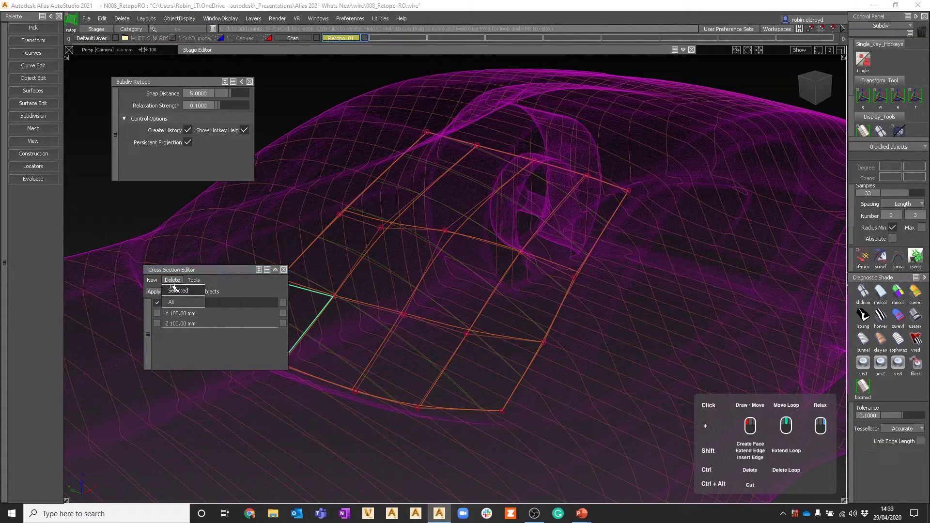
pyautogui.click(174, 291)
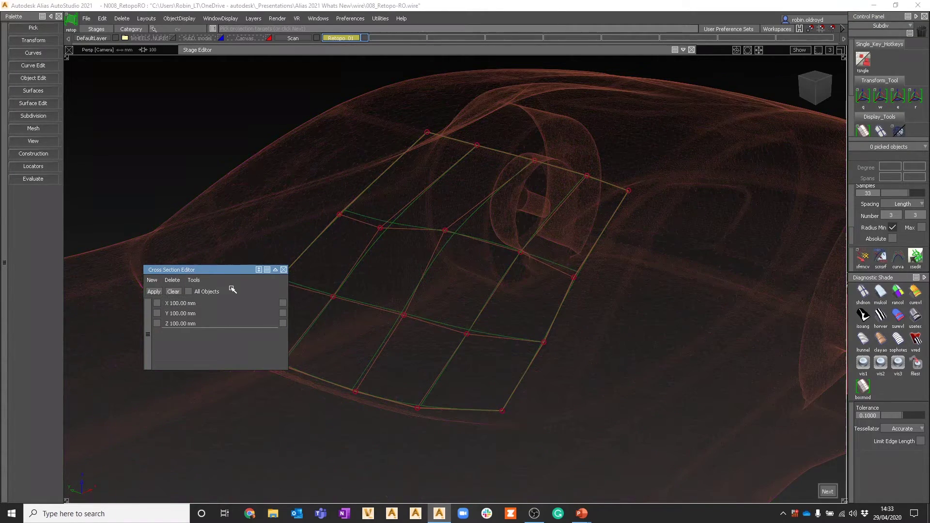
pyautogui.click(283, 270)
# Restart Subdiv Retopo on the windscreen mesh, delete the face at its upper outer corner and recreate it.
pyautogui.keyDown('alt'); pyautogui.keyDown('shift'); pyautogui.moveTo(452, 317); pyautogui.dragTo(548, 337); pyautogui.keyUp('shift'); pyautogui.keyUp('alt')
pyautogui.keyDown('alt'); pyautogui.keyDown('shift'); pyautogui.moveTo(547, 337); pyautogui.dragTo(543, 310, button='middle'); pyautogui.keyUp('shift'); pyautogui.keyUp('alt')
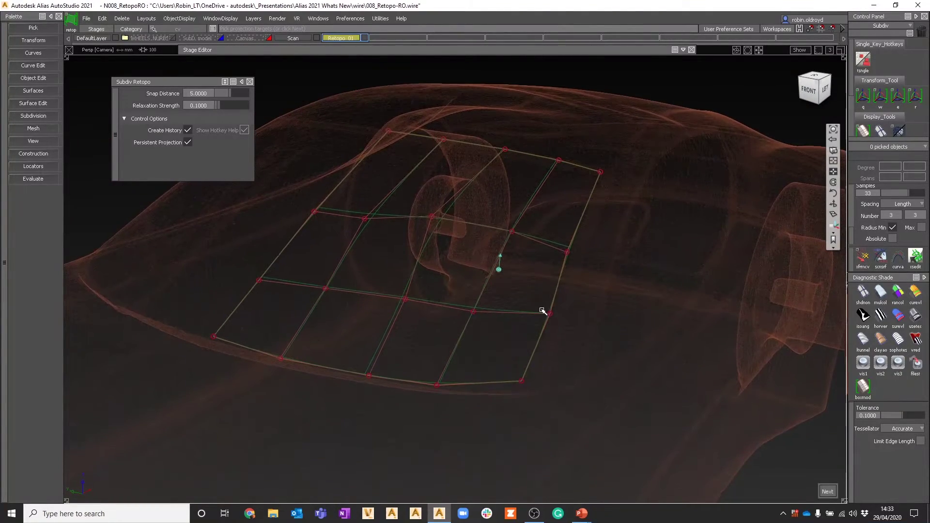
pyautogui.keyDown('alt'); pyautogui.keyDown('shift'); pyautogui.moveTo(621, 139); pyautogui.dragTo(593, 170, button='middle'); pyautogui.keyUp('shift'); pyautogui.keyUp('alt')
pyautogui.moveTo(609, 222)
pyautogui.keyDown('alt'); pyautogui.keyDown('shift'); pyautogui.mouseDown(button='middle')
pyautogui.moveTo(604, 239)
pyautogui.moveTo(555, 259)
pyautogui.mouseUp(button='middle'); pyautogui.keyUp('shift'); pyautogui.keyUp('alt')
pyautogui.keyDown('alt'); pyautogui.keyDown('shift'); pyautogui.moveTo(534, 258); pyautogui.dragTo(482, 315); pyautogui.keyUp('shift'); pyautogui.keyUp('alt')
pyautogui.keyDown('ctrl'); pyautogui.keyDown('shift'); pyautogui.moveTo(514, 225); pyautogui.dragTo(472, 220, button='middle'); pyautogui.keyUp('shift'); pyautogui.keyUp('ctrl')
pyautogui.click(503, 254)
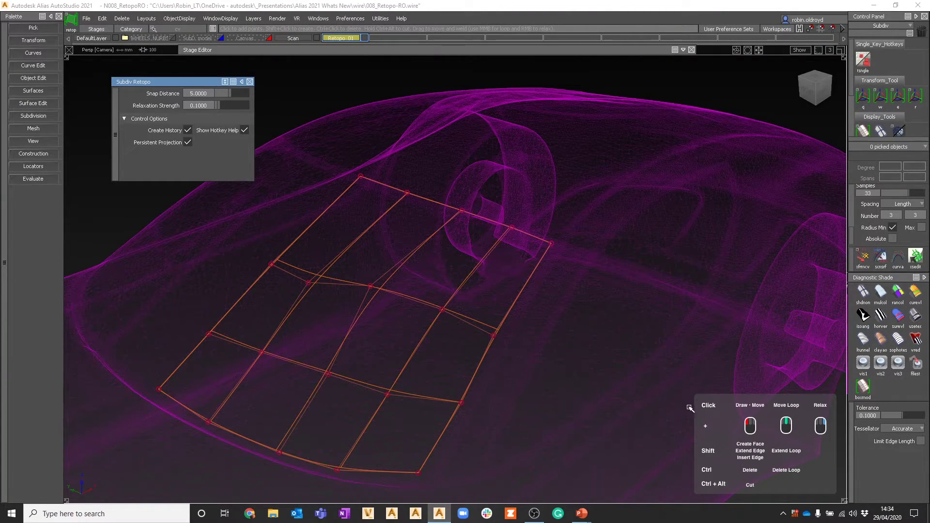
pyautogui.keyDown('ctrl'); pyautogui.click(533, 236); pyautogui.keyUp('ctrl')
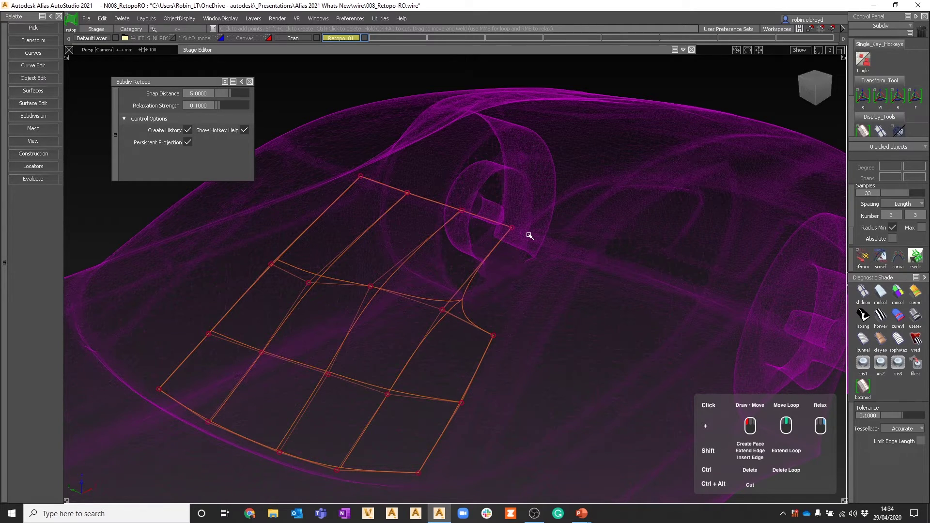
pyautogui.keyDown('shift'); pyautogui.click(529, 235); pyautogui.keyUp('shift')
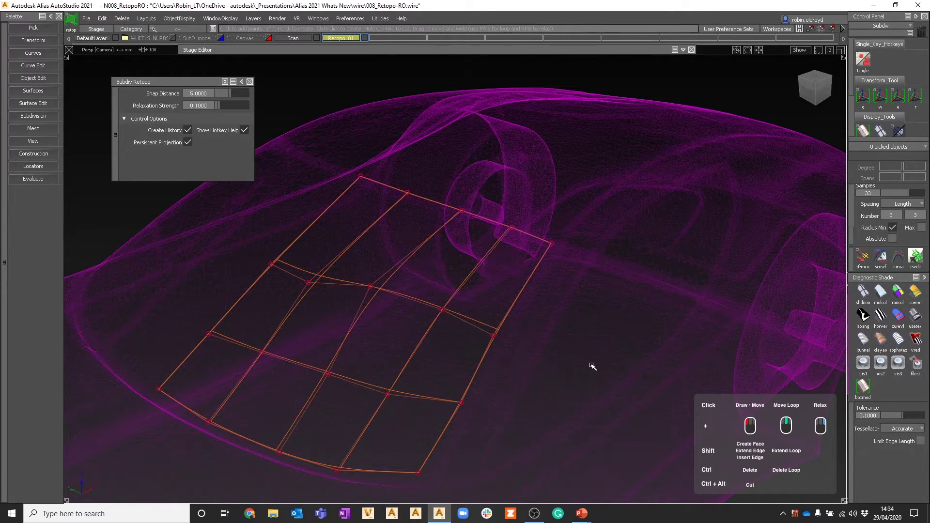
# Cut a bent line of new edges through the windscreen mesh, down from its upper edge near the outer corner and across to the inner side.
pyautogui.click(531, 237)
pyautogui.moveTo(487, 310)
pyautogui.mouseDown()
pyautogui.moveTo(440, 364)
pyautogui.moveTo(400, 377)
pyautogui.moveTo(338, 367)
pyautogui.moveTo(225, 316)
pyautogui.mouseUp()
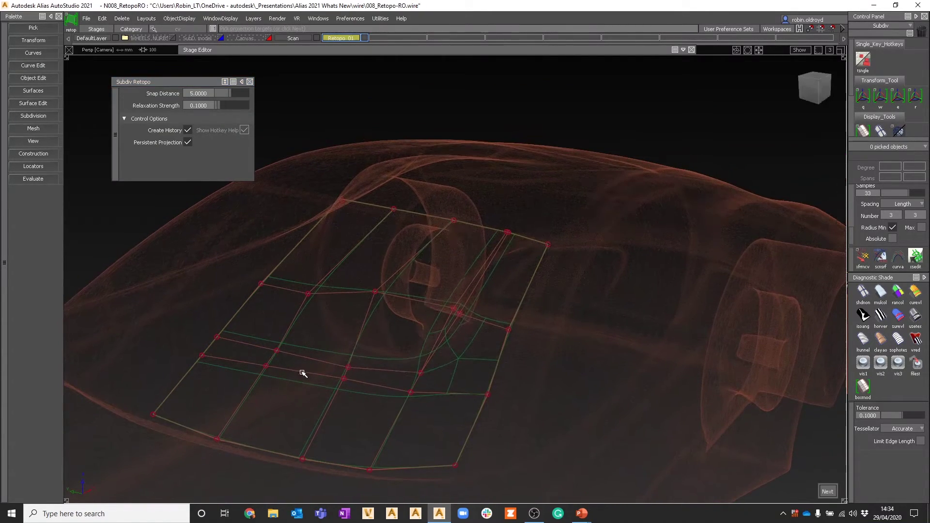
# Pick the newly cut edge loop across the windscreen mesh and try to move it along the manipulator axes.
pyautogui.keyDown('ctrl'); pyautogui.keyDown('shift'); pyautogui.click(261, 329); pyautogui.keyUp('shift'); pyautogui.keyUp('ctrl')
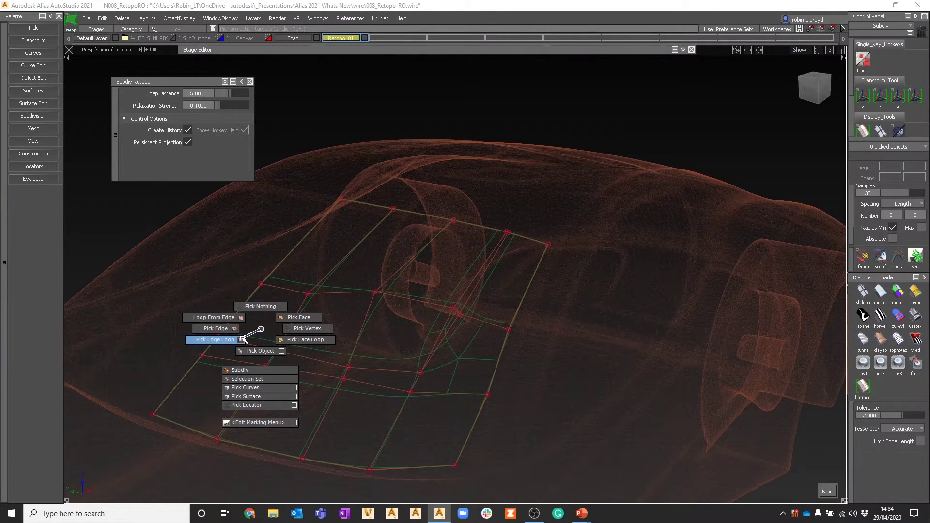
pyautogui.keyDown('ctrl'); pyautogui.keyDown('shift'); pyautogui.moveTo(262, 329); pyautogui.dragTo(232, 339); pyautogui.keyUp('shift'); pyautogui.keyUp('ctrl')
pyautogui.click(246, 342)
pyautogui.keyDown('ctrl'); pyautogui.keyDown('shift'); pyautogui.moveTo(250, 329); pyautogui.dragTo(244, 284, button='middle'); pyautogui.keyUp('shift'); pyautogui.keyUp('ctrl')
pyautogui.moveTo(244, 284); pyautogui.dragTo(246, 267, button='right')
pyautogui.keyDown('alt'); pyautogui.keyDown('shift'); pyautogui.click(380, 291); pyautogui.keyUp('shift'); pyautogui.keyUp('alt')
pyautogui.keyDown('alt'); pyautogui.keyDown('shift'); pyautogui.moveTo(334, 311); pyautogui.dragTo(571, 351); pyautogui.keyUp('shift'); pyautogui.keyUp('alt')
pyautogui.keyDown('alt'); pyautogui.keyDown('shift'); pyautogui.moveTo(402, 322); pyautogui.dragTo(468, 371, button='right'); pyautogui.keyUp('shift'); pyautogui.keyUp('alt')
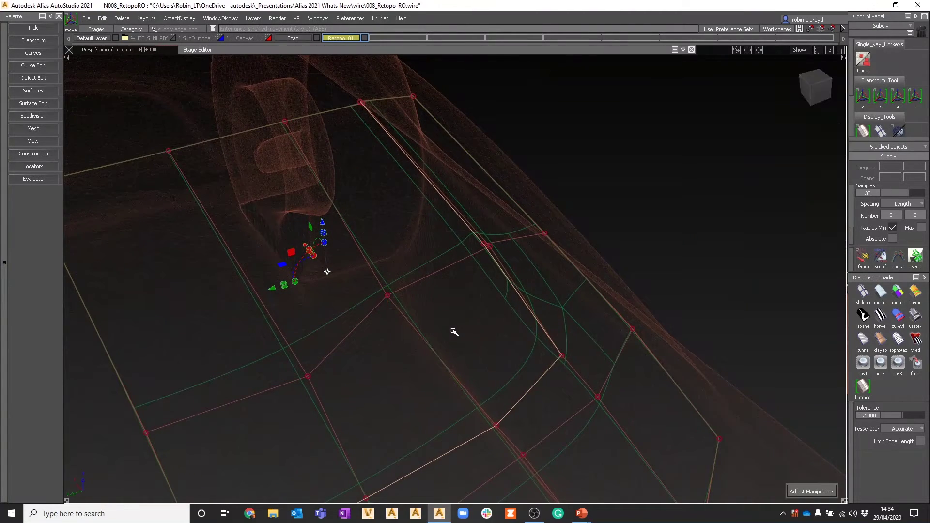
pyautogui.moveTo(454, 332); pyautogui.dragTo(454, 322, button='right')
pyautogui.moveTo(364, 282); pyautogui.dragTo(368, 286)
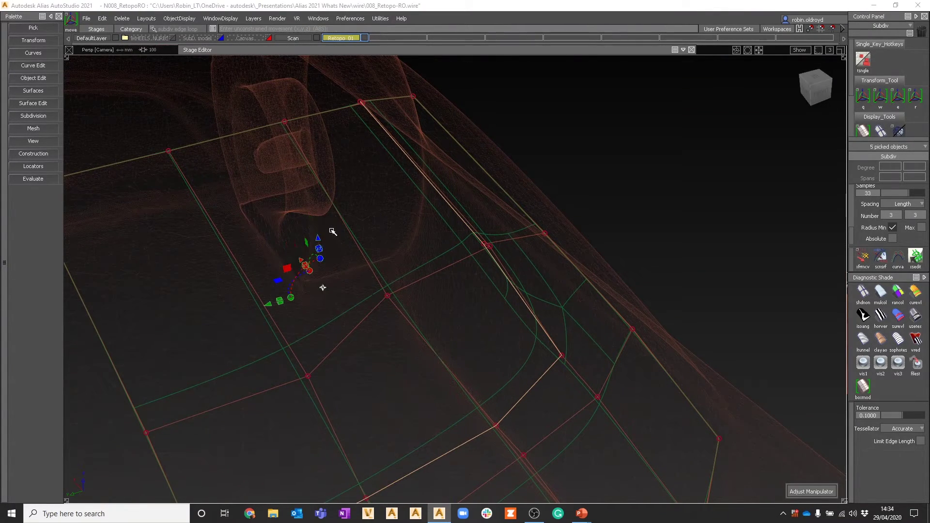
pyautogui.moveTo(317, 239); pyautogui.dragTo(339, 213)
# Restart Subdiv Retopo on the windscreen mesh and turn off Persistent Projection.
pyautogui.moveTo(570, 321)
pyautogui.keyDown('alt'); pyautogui.keyDown('shift'); pyautogui.mouseDown()
pyautogui.moveTo(591, 336)
pyautogui.moveTo(375, 338)
pyautogui.moveTo(452, 299)
pyautogui.moveTo(483, 323)
pyautogui.moveTo(515, 381)
pyautogui.moveTo(525, 306)
pyautogui.mouseUp(); pyautogui.keyUp('shift'); pyautogui.keyUp('alt')
pyautogui.keyDown('ctrl'); pyautogui.keyDown('shift'); pyautogui.moveTo(528, 345); pyautogui.dragTo(512, 347, button='middle'); pyautogui.keyUp('shift'); pyautogui.keyUp('ctrl')
pyautogui.keyDown('ctrl'); pyautogui.keyDown('shift'); pyautogui.moveTo(513, 347); pyautogui.dragTo(514, 345); pyautogui.keyUp('shift'); pyautogui.keyUp('ctrl')
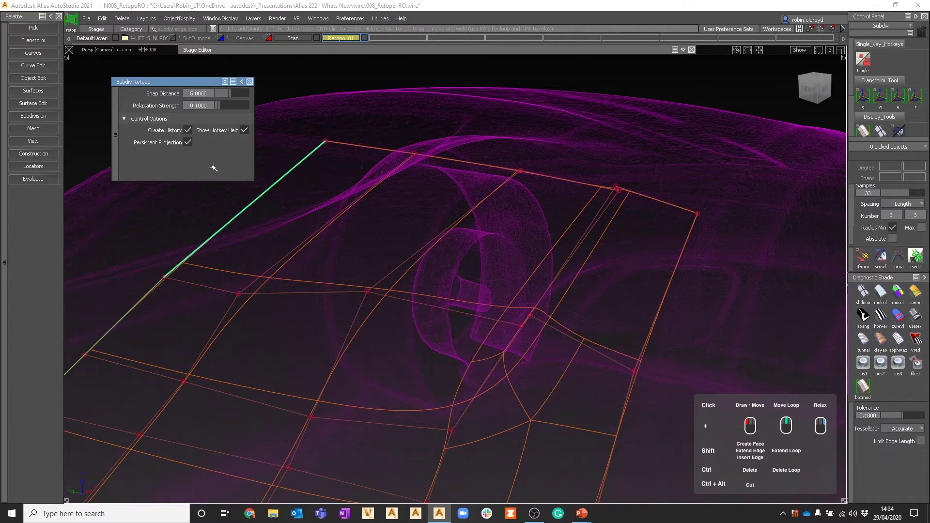
pyautogui.click(188, 142)
# Pick the cut edge loop again for moving, try shifting it away from the windscreen and undo that shift.
pyautogui.keyDown('alt'); pyautogui.keyDown('shift'); pyautogui.moveTo(266, 234); pyautogui.dragTo(461, 332); pyautogui.keyUp('shift'); pyautogui.keyUp('alt')
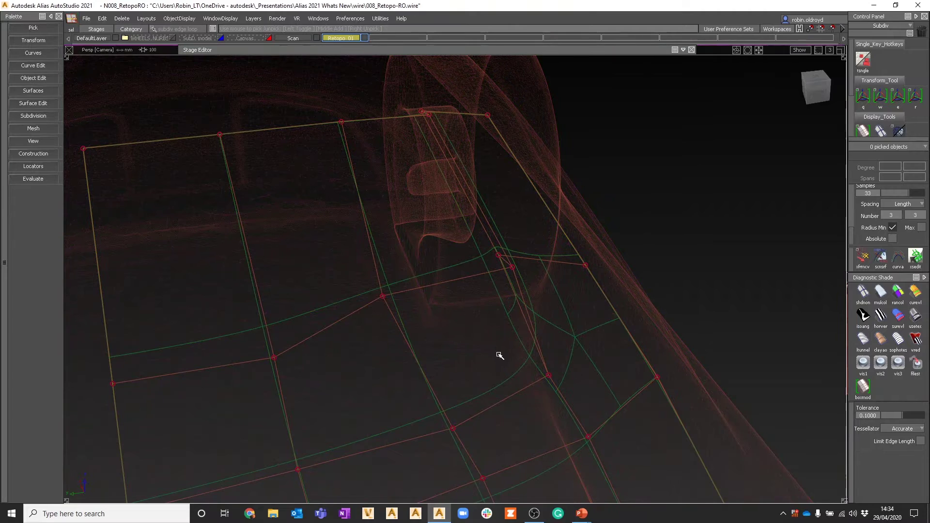
pyautogui.click(533, 383)
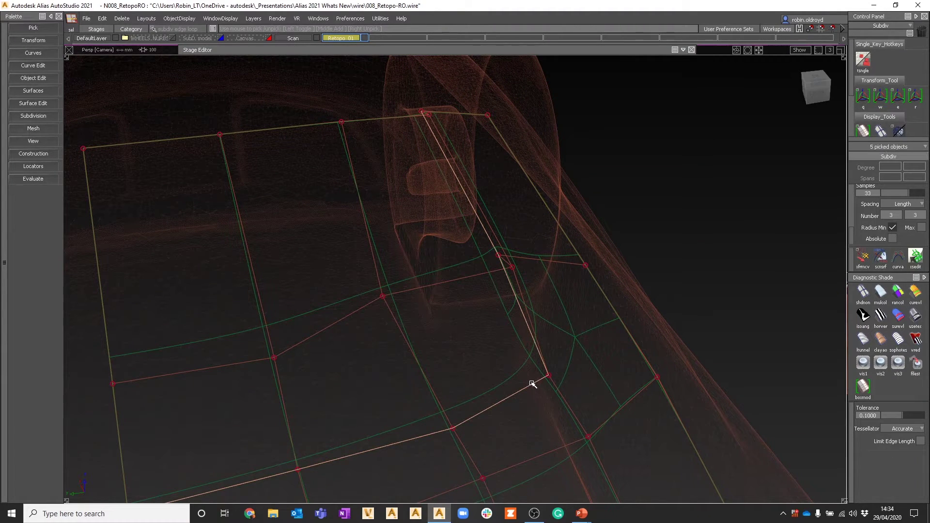
pyautogui.keyDown('ctrl'); pyautogui.keyDown('shift'); pyautogui.moveTo(430, 308); pyautogui.dragTo(430, 283, button='middle'); pyautogui.keyUp('shift'); pyautogui.keyUp('ctrl')
pyautogui.moveTo(427, 319)
pyautogui.keyDown('alt'); pyautogui.keyDown('shift'); pyautogui.mouseDown()
pyautogui.moveTo(454, 303)
pyautogui.moveTo(444, 315)
pyautogui.mouseUp(); pyautogui.keyUp('shift'); pyautogui.keyUp('alt')
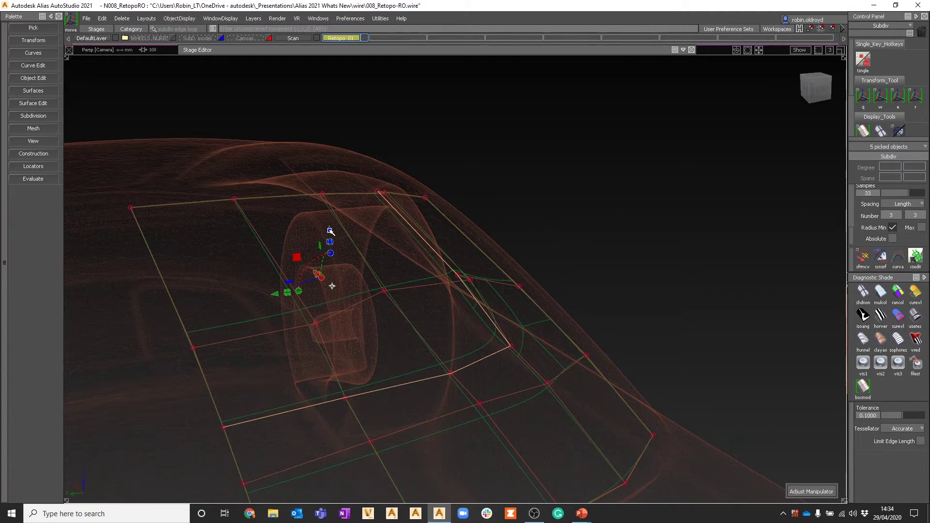
pyautogui.hotkey('ctrl', 'z')
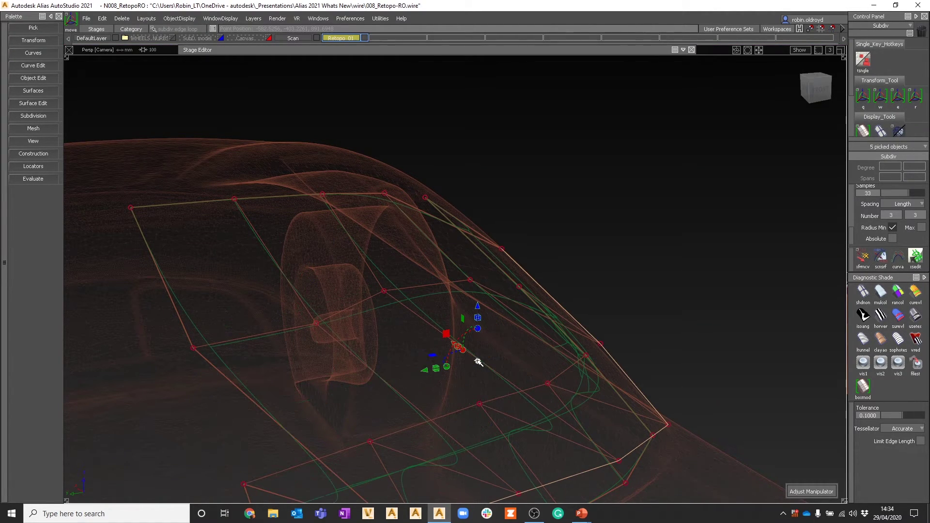
pyautogui.hotkey('shift', 'z')
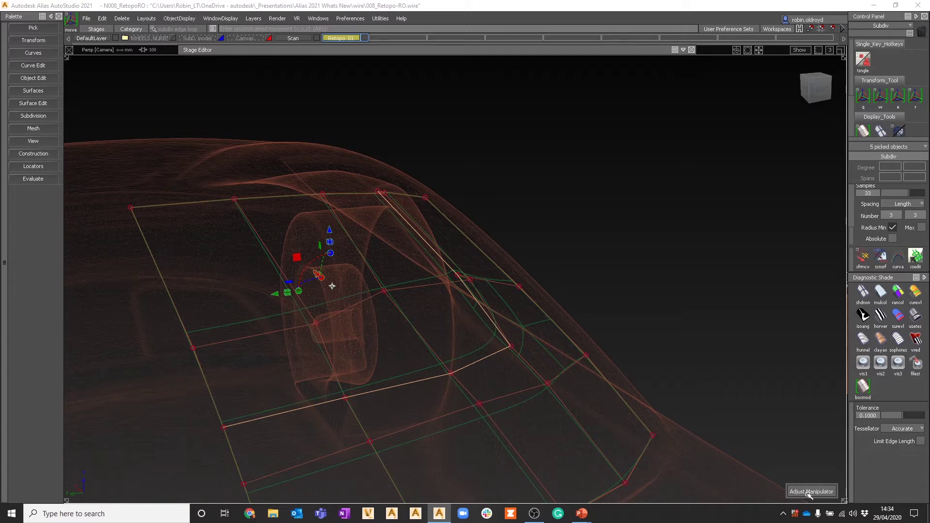
# Align the move manipulator to the face Subdiv.f7 beside the picked edge loop on the windscreen mesh.
pyautogui.click(482, 361)
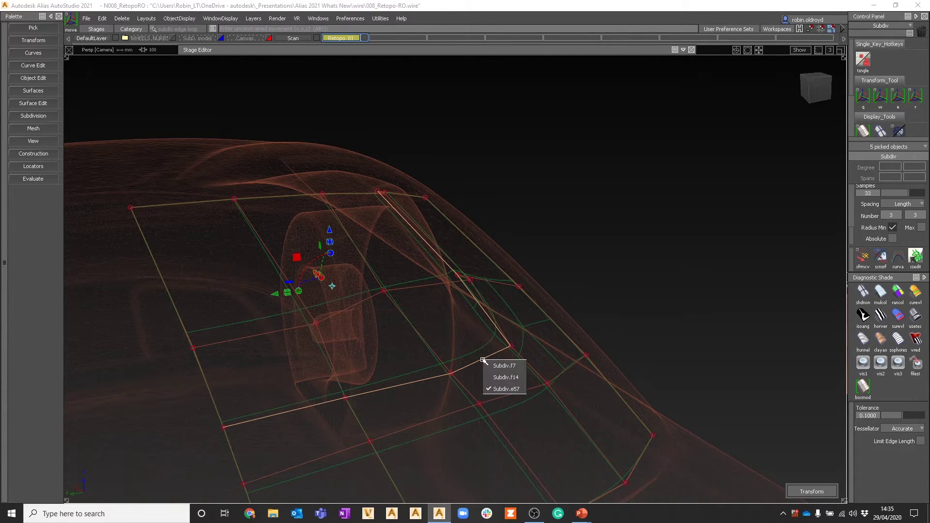
pyautogui.click(517, 369)
pyautogui.keyDown('alt'); pyautogui.keyDown('shift'); pyautogui.moveTo(431, 335); pyautogui.dragTo(569, 378); pyautogui.keyUp('shift'); pyautogui.keyUp('alt')
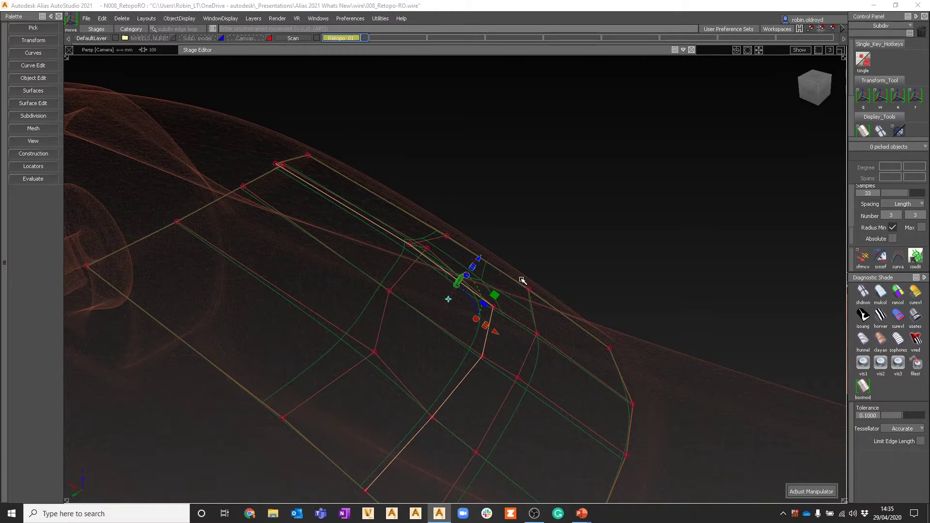
# Move the picked edge loop outward along the realigned manipulator axis and shade the windscreen mesh.
pyautogui.moveTo(477, 260); pyautogui.dragTo(492, 245)
pyautogui.click(883, 292)
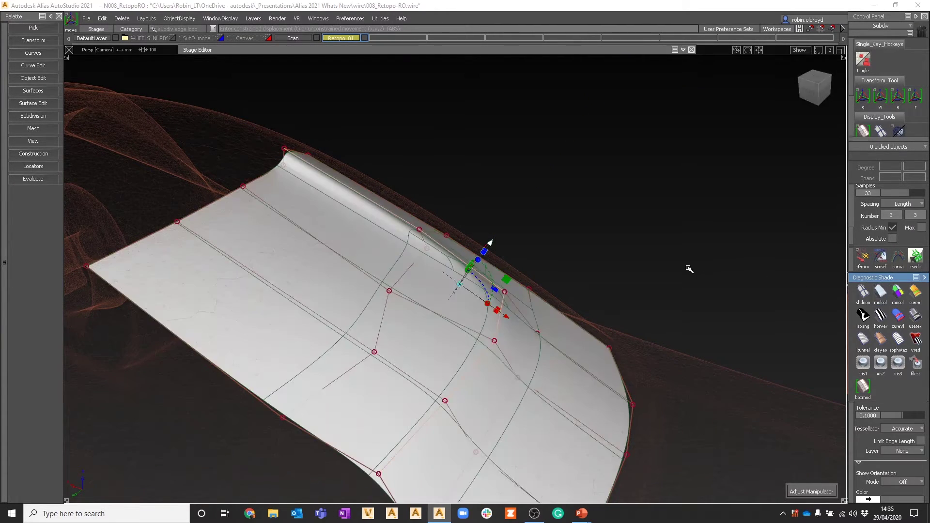
pyautogui.moveTo(684, 265)
pyautogui.keyDown('alt'); pyautogui.keyDown('shift'); pyautogui.mouseDown()
pyautogui.moveTo(581, 237)
pyautogui.moveTo(593, 252)
pyautogui.moveTo(513, 272)
pyautogui.moveTo(250, 293)
pyautogui.moveTo(431, 306)
pyautogui.moveTo(475, 205)
pyautogui.mouseUp(); pyautogui.keyUp('shift'); pyautogui.keyUp('alt')
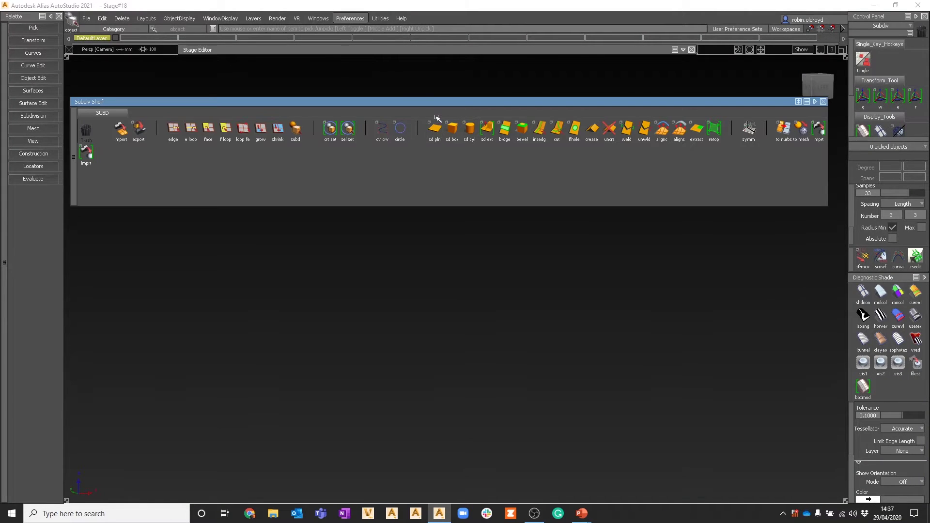
# Examine where the Subdiv Wheel Arch sample is stored, browsing up to the Dynamo folder of AliasAutoStudio2021, and cancel the file dialog.
pyautogui.moveTo(440, 104); pyautogui.dragTo(442, 77)
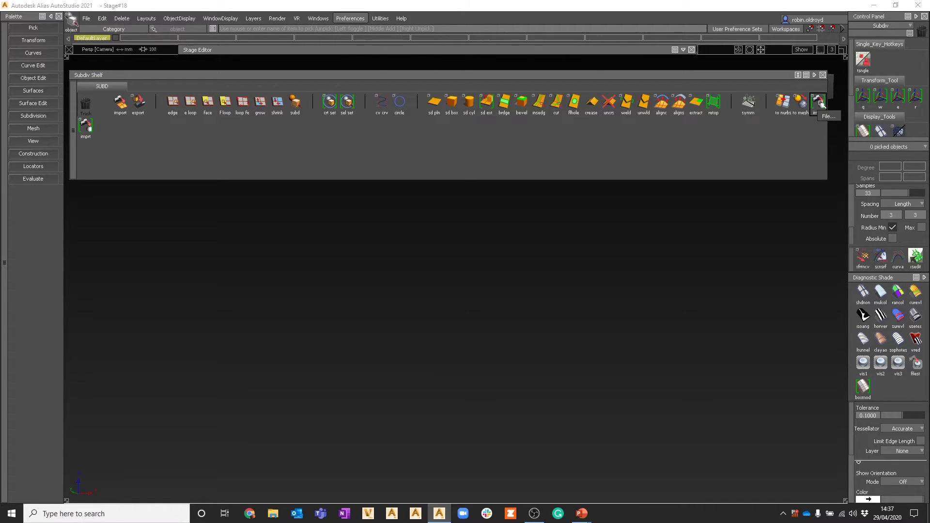
pyautogui.click(85, 127)
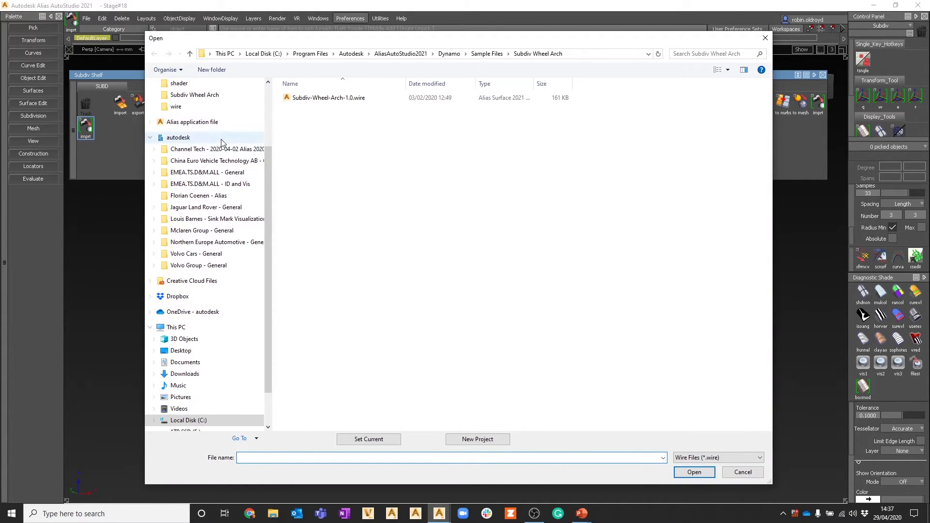
pyautogui.click(474, 53)
pyautogui.click(449, 53)
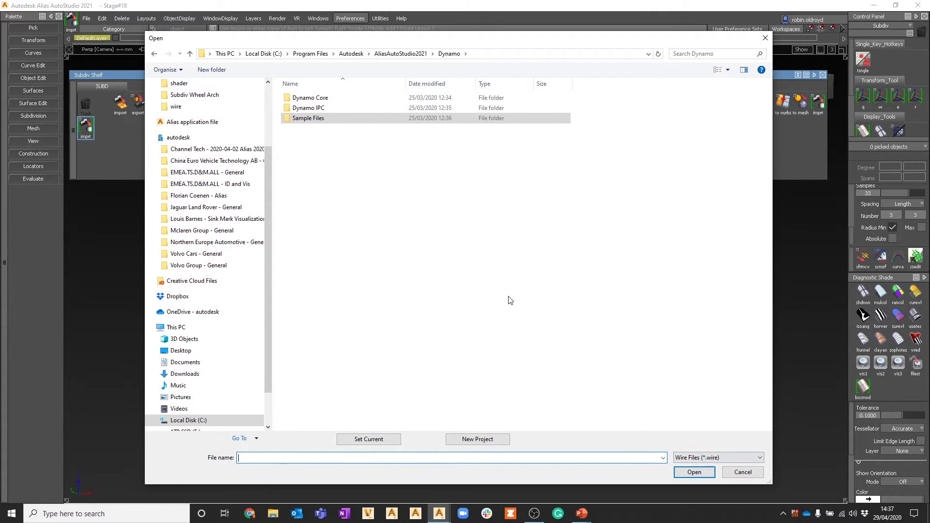
pyautogui.click(743, 472)
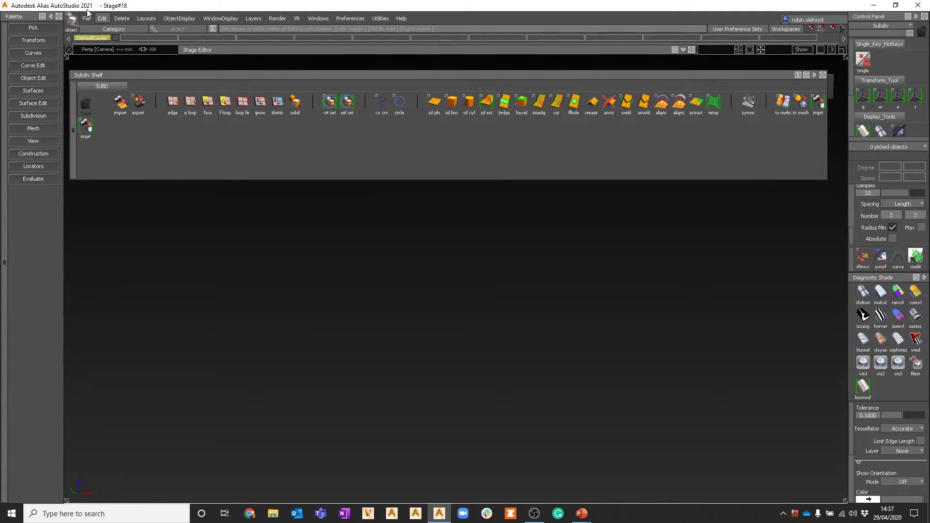
# Add the Import File tool to the Subdiv Shelf and import the sample Subdiv-Wheel-Arch-1.0.wire with it.
pyautogui.click(86, 18)
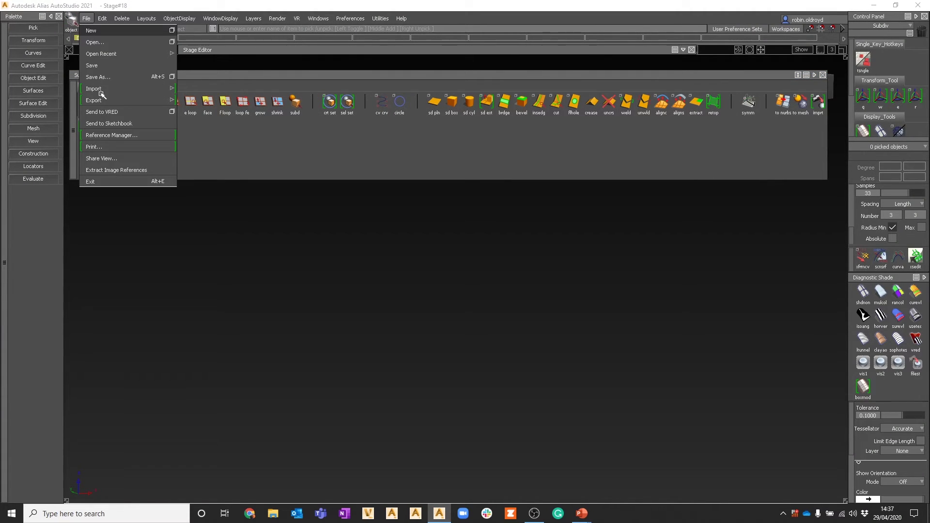
pyautogui.moveTo(104, 89)
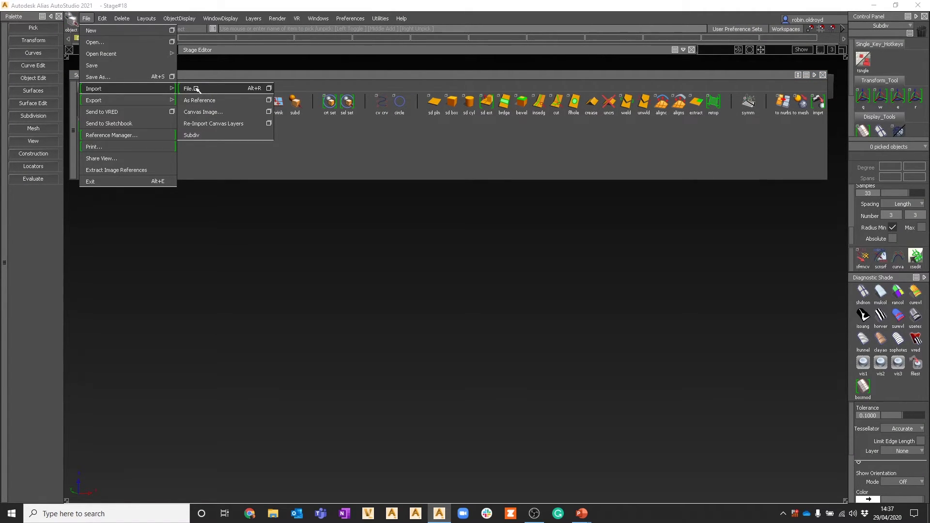
pyautogui.moveTo(197, 90); pyautogui.dragTo(297, 133, button='middle')
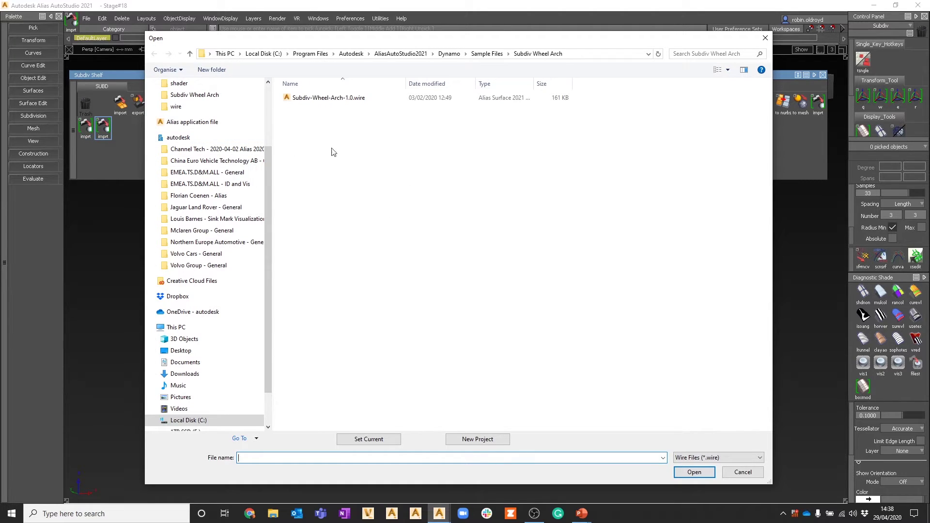
pyautogui.click(306, 100)
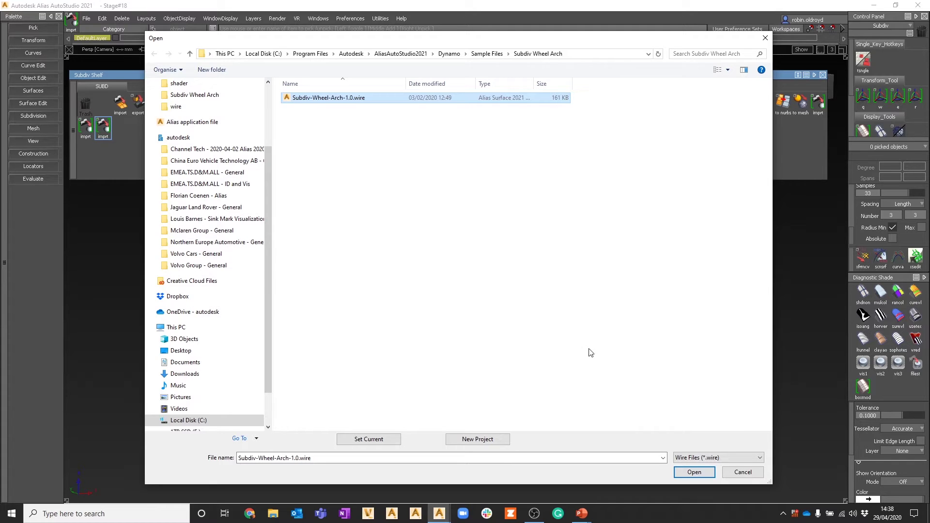
pyautogui.click(693, 472)
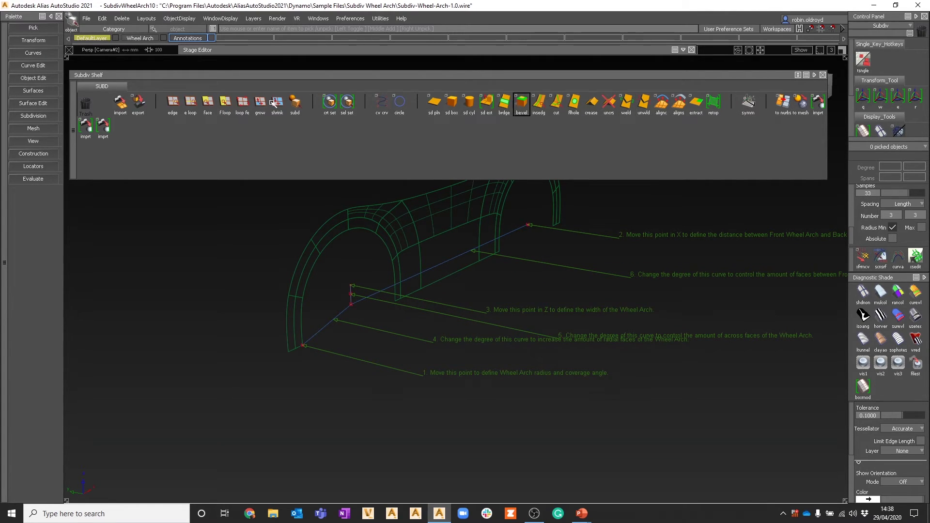
pyautogui.click(86, 18)
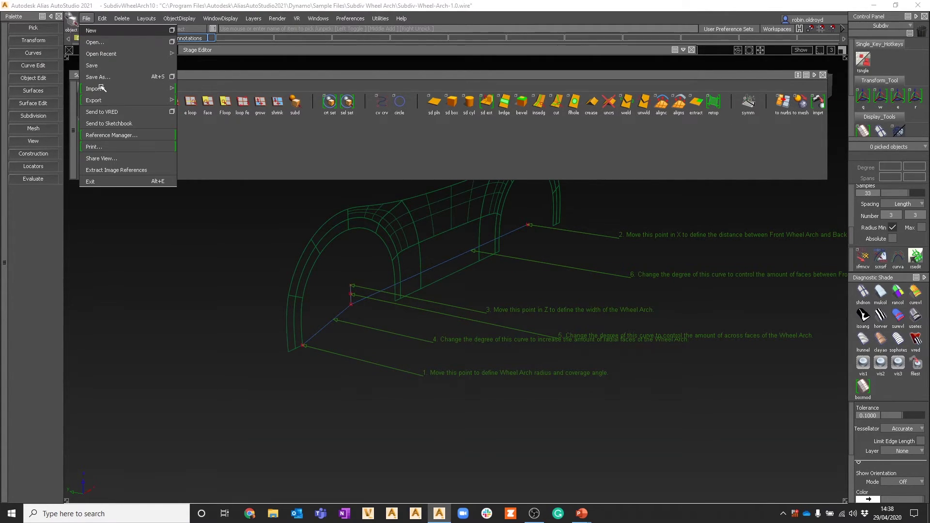
pyautogui.moveTo(102, 89)
pyautogui.click(327, 132)
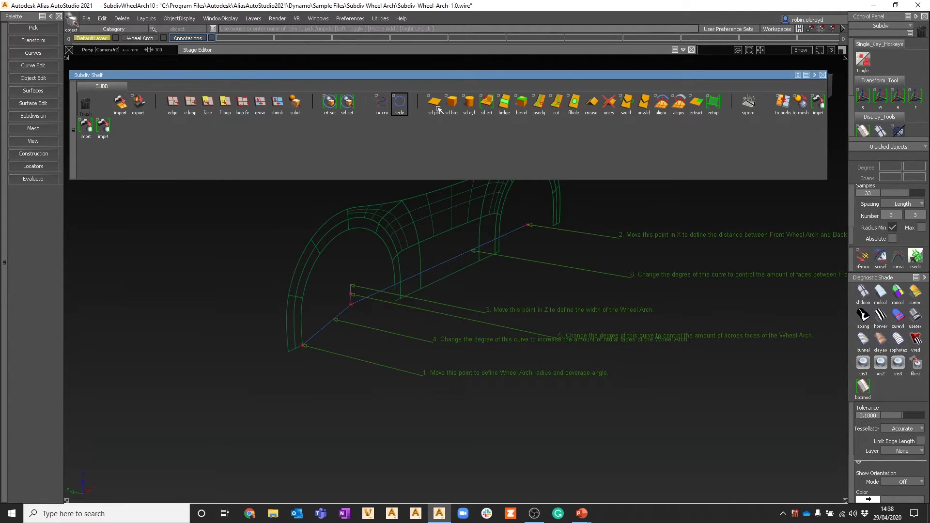
# Close the Subdiv Shelf and show the grid in the perspective view around the wheel arch model.
pyautogui.click(822, 75)
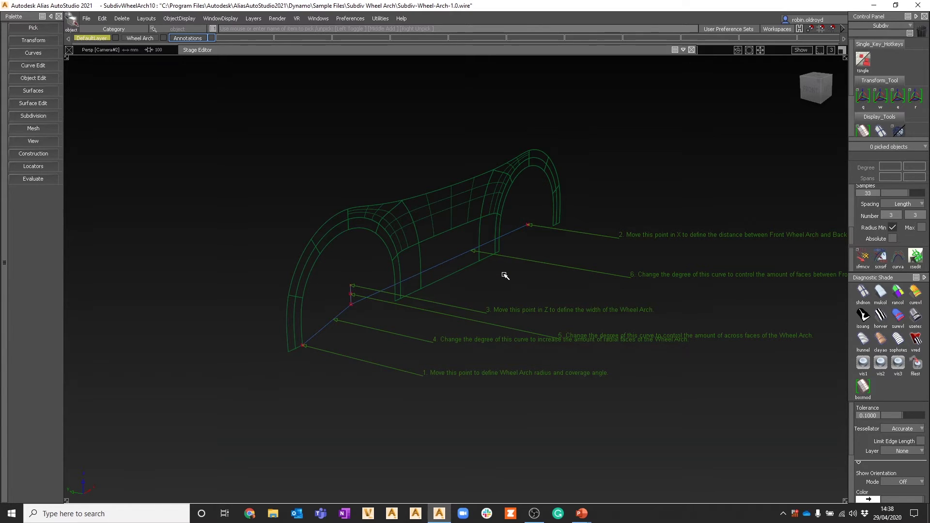
pyautogui.keyDown('alt'); pyautogui.keyDown('shift'); pyautogui.click(447, 265); pyautogui.keyUp('shift'); pyautogui.keyUp('alt')
pyautogui.keyDown('alt'); pyautogui.keyDown('shift'); pyautogui.moveTo(504, 328); pyautogui.dragTo(449, 323); pyautogui.keyUp('shift'); pyautogui.keyUp('alt')
pyautogui.keyDown('alt'); pyautogui.keyDown('shift'); pyautogui.moveTo(514, 341); pyautogui.dragTo(535, 339, button='right'); pyautogui.keyUp('shift'); pyautogui.keyUp('alt')
pyautogui.click(800, 50)
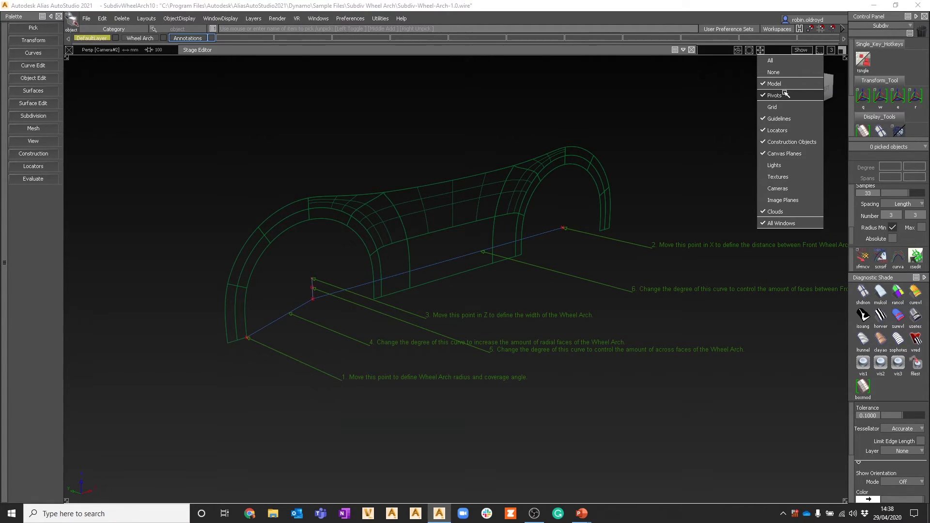
pyautogui.click(780, 108)
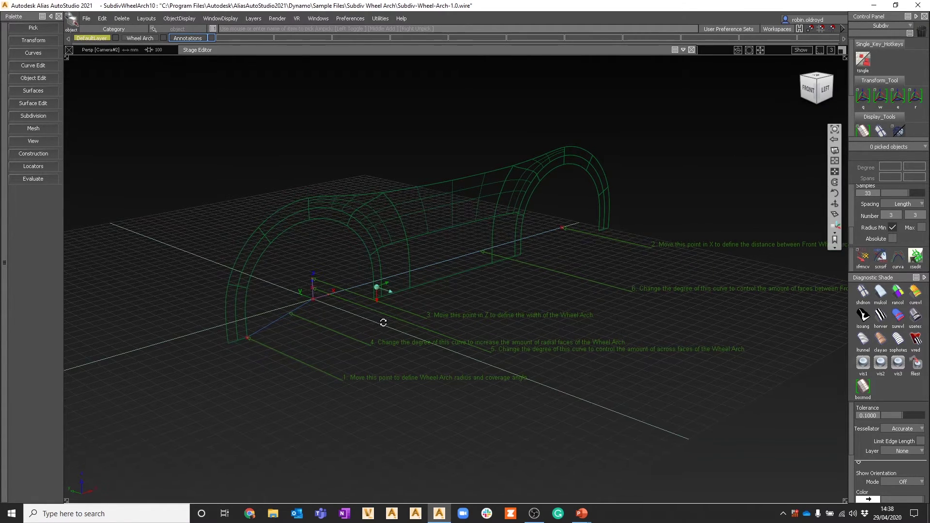
pyautogui.keyDown('alt'); pyautogui.keyDown('shift'); pyautogui.moveTo(386, 319); pyautogui.dragTo(434, 309, button='right'); pyautogui.keyUp('shift'); pyautogui.keyUp('alt')
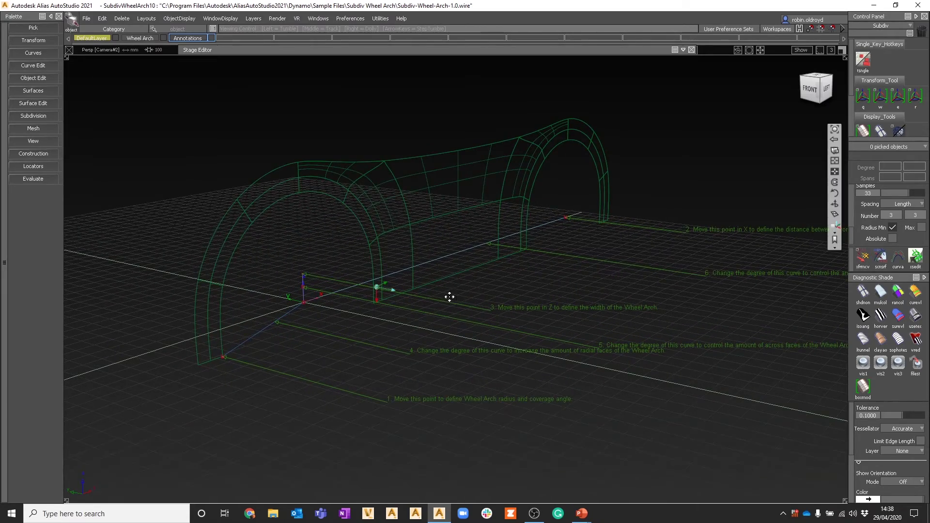
pyautogui.keyDown('alt'); pyautogui.keyDown('shift'); pyautogui.moveTo(440, 298); pyautogui.dragTo(425, 340); pyautogui.keyUp('shift'); pyautogui.keyUp('alt')
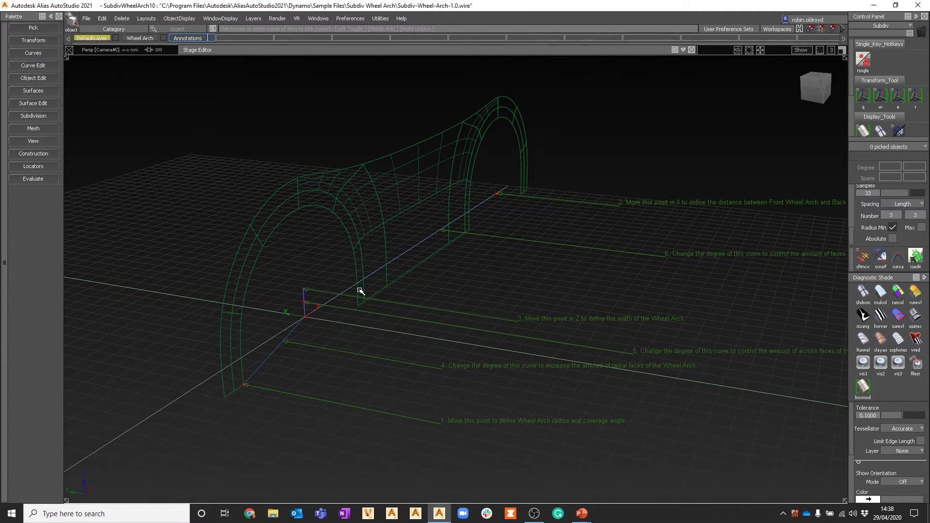
# Pick the control point marked by annotation 1 and move it outward to enlarge the wheel arch radius.
pyautogui.keyDown('ctrl'); pyautogui.keyDown('shift'); pyautogui.middleClick(319, 245); pyautogui.keyUp('shift'); pyautogui.keyUp('ctrl')
pyautogui.keyDown('ctrl'); pyautogui.keyDown('shift'); pyautogui.click(318, 245); pyautogui.keyUp('shift'); pyautogui.keyUp('ctrl')
pyautogui.keyDown('ctrl'); pyautogui.keyDown('shift'); pyautogui.moveTo(318, 245); pyautogui.dragTo(365, 244); pyautogui.keyUp('shift'); pyautogui.keyUp('ctrl')
pyautogui.keyDown('ctrl'); pyautogui.keyDown('shift'); pyautogui.click(279, 297); pyautogui.keyUp('shift'); pyautogui.keyUp('ctrl')
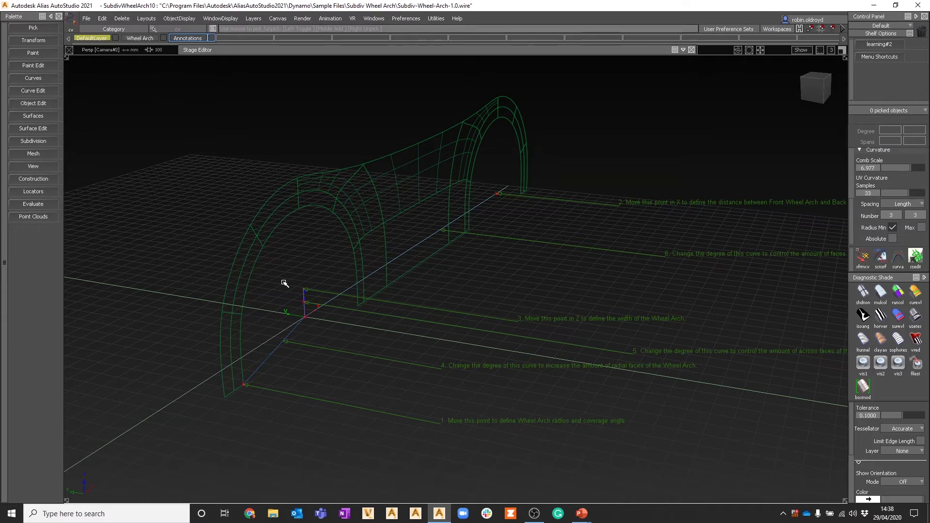
pyautogui.click(243, 384)
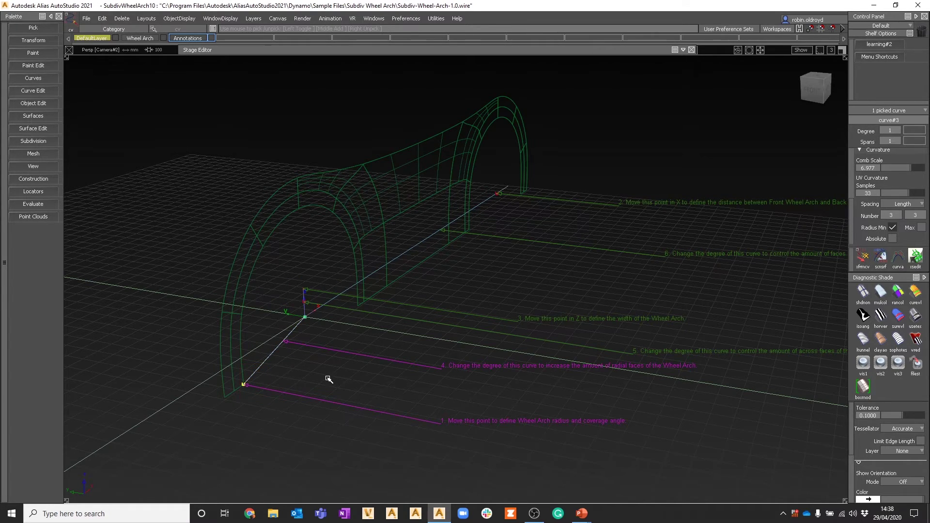
pyautogui.keyDown('ctrl'); pyautogui.keyDown('shift'); pyautogui.moveTo(325, 377); pyautogui.dragTo(326, 356); pyautogui.keyUp('shift'); pyautogui.keyUp('ctrl')
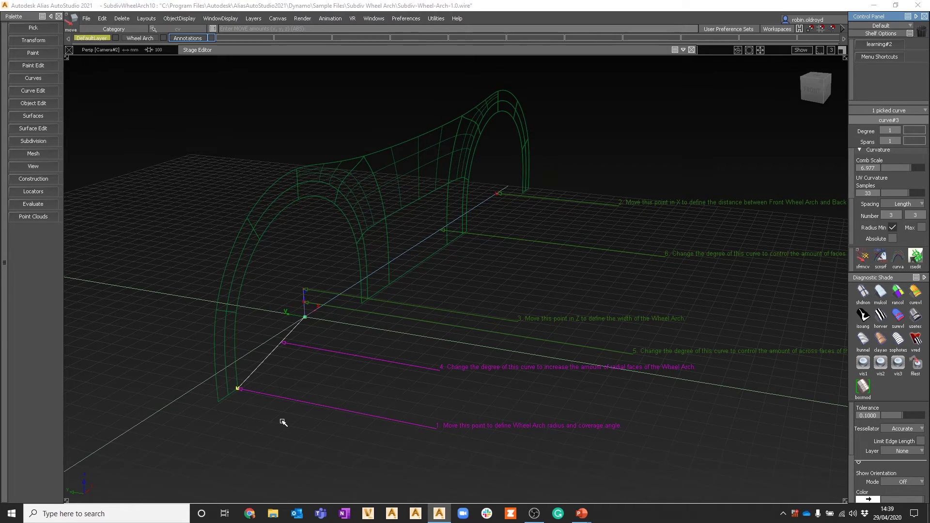
pyautogui.keyDown('ctrl'); pyautogui.keyDown('shift'); pyautogui.moveTo(282, 421); pyautogui.dragTo(285, 398, button='middle'); pyautogui.keyUp('shift'); pyautogui.keyUp('ctrl')
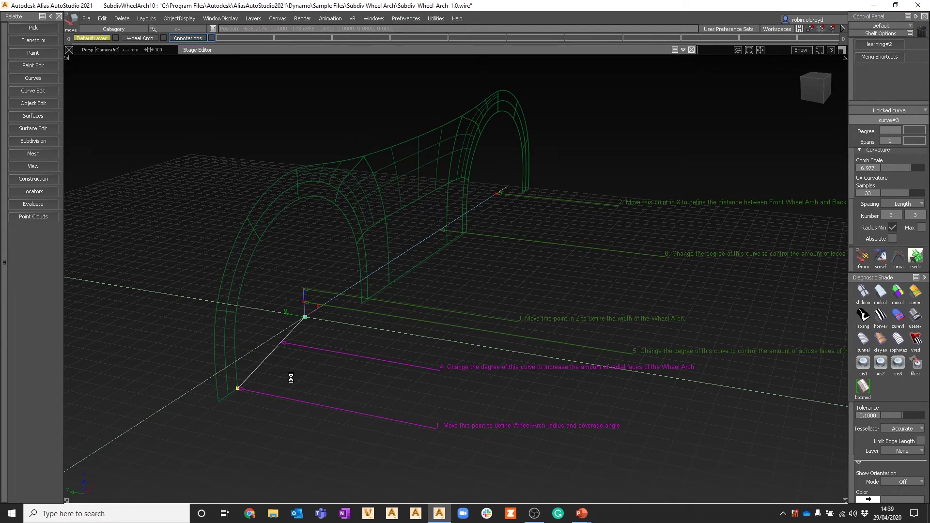
pyautogui.moveTo(290, 378); pyautogui.dragTo(288, 381)
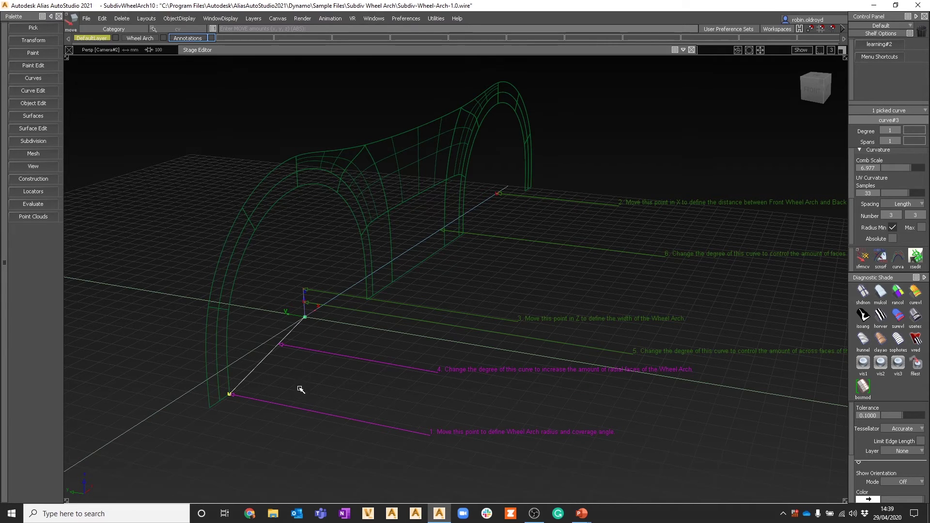
# Try setting the degree of the short vertical curve that controls the wheel arch's across faces to 3.
pyautogui.keyDown('ctrl'); pyautogui.keyDown('shift'); pyautogui.moveTo(305, 306); pyautogui.dragTo(305, 285); pyautogui.keyUp('shift'); pyautogui.keyUp('ctrl')
pyautogui.click(304, 293)
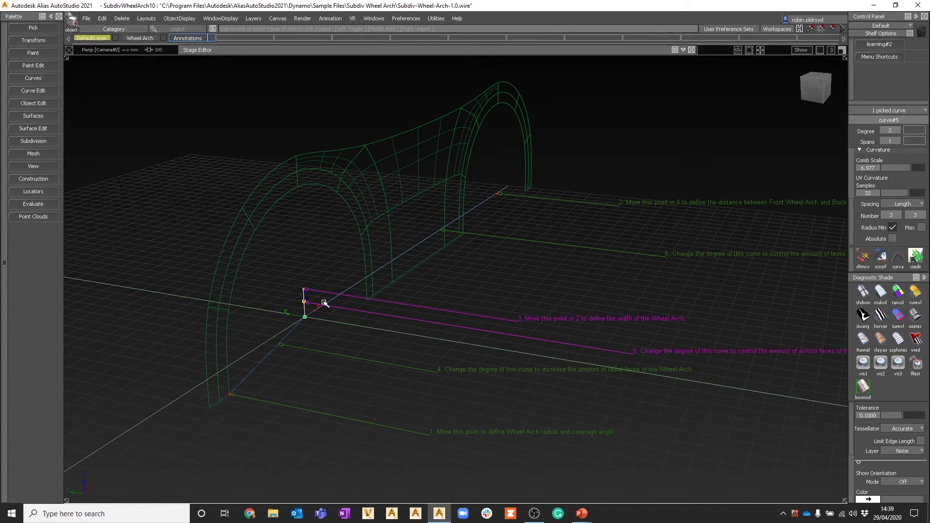
pyautogui.click(889, 131)
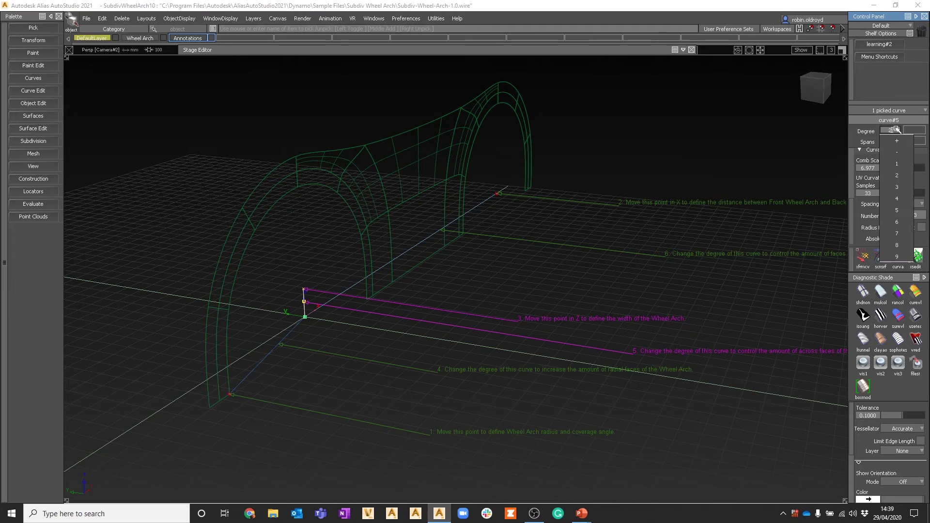
pyautogui.click(897, 187)
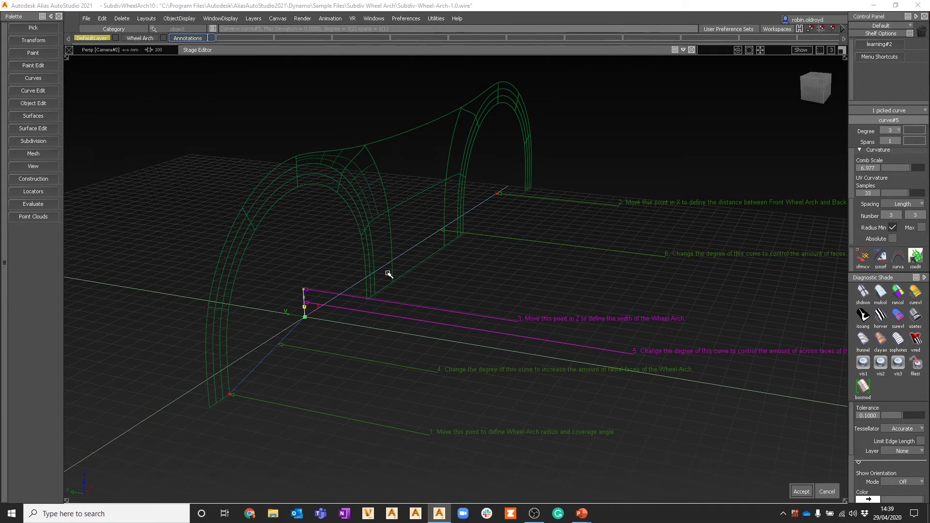
pyautogui.click(597, 262)
# Pick the long curve running between the front and back wheel arches and set its degree to 4.
pyautogui.click(479, 206)
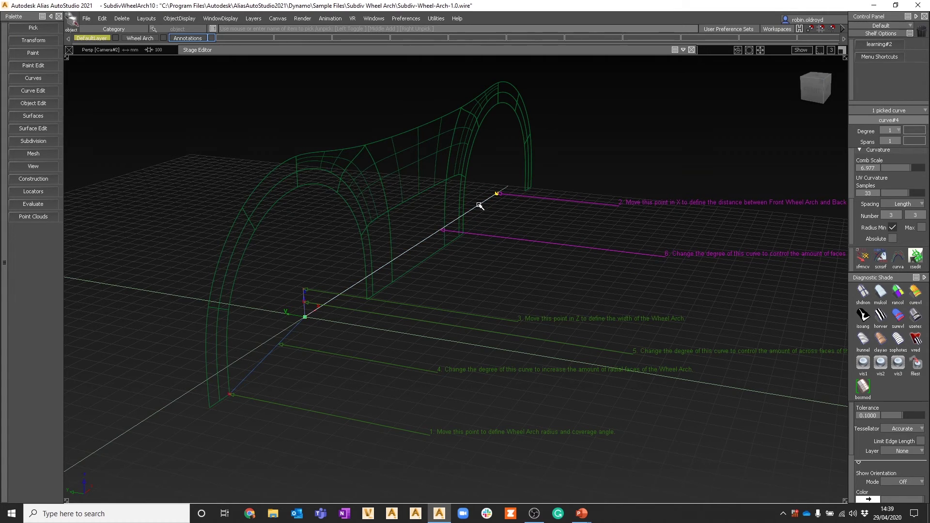
pyautogui.click(898, 130)
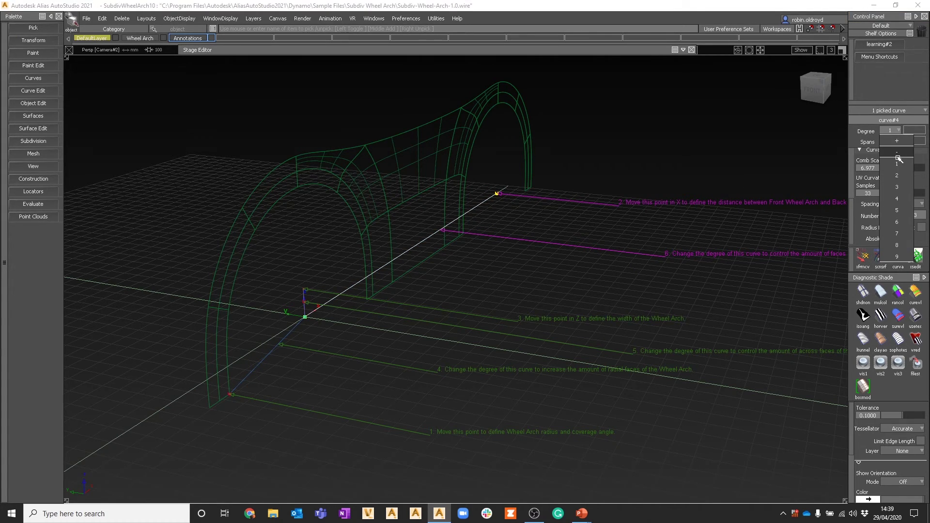
pyautogui.click(897, 198)
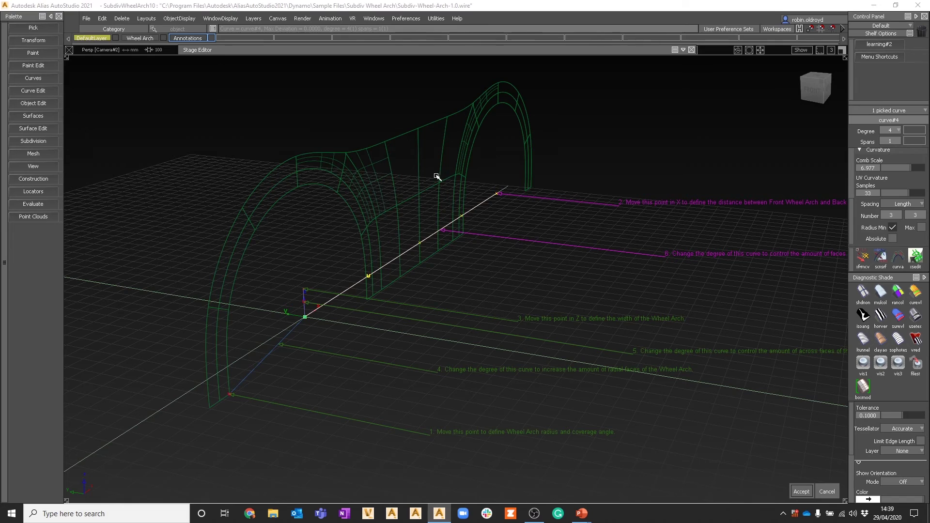
pyautogui.keyDown('ctrl'); pyautogui.keyDown('shift'); pyautogui.moveTo(493, 232); pyautogui.dragTo(507, 249); pyautogui.keyUp('shift'); pyautogui.keyUp('ctrl')
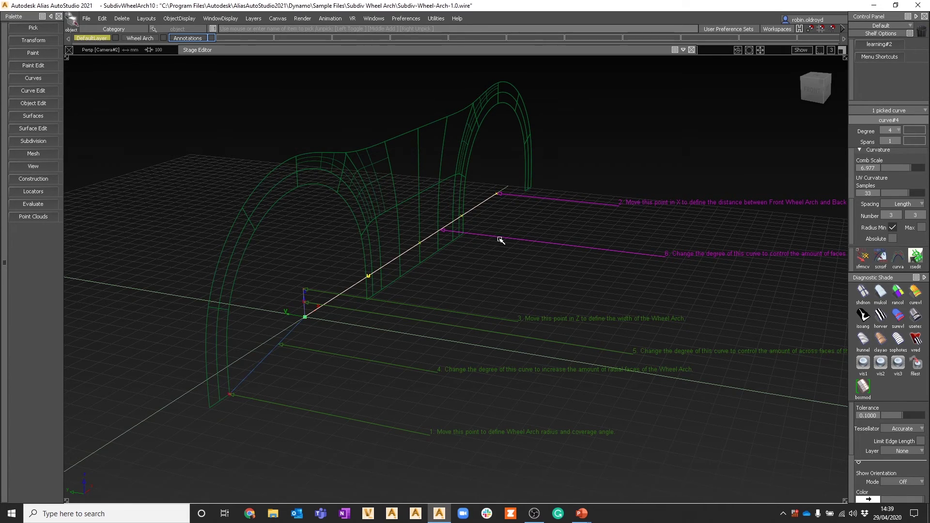
# Pick the long curve's far end point, marked by annotation 2, and move it away to widen the distance between the wheel arches.
pyautogui.keyDown('ctrl'); pyautogui.keyDown('shift'); pyautogui.moveTo(503, 210); pyautogui.dragTo(498, 186); pyautogui.keyUp('shift'); pyautogui.keyUp('ctrl')
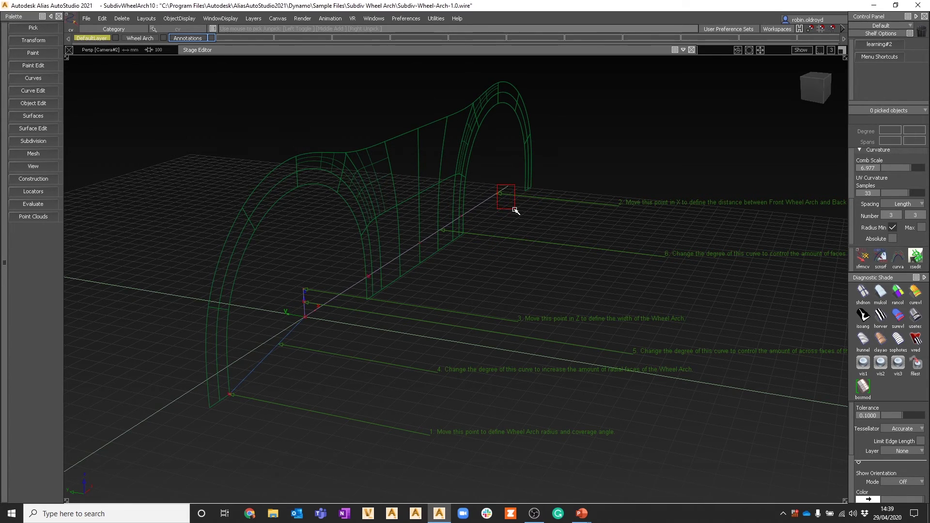
pyautogui.click(502, 198)
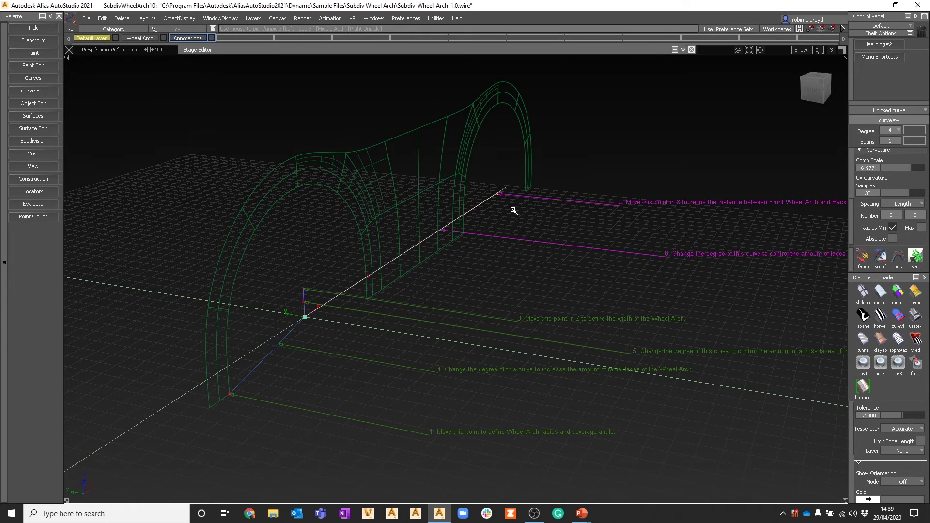
pyautogui.keyDown('ctrl'); pyautogui.keyDown('shift'); pyautogui.moveTo(513, 210); pyautogui.dragTo(512, 175, button='middle'); pyautogui.keyUp('shift'); pyautogui.keyUp('ctrl')
pyautogui.hotkey('ctrl', 'z')
pyautogui.moveTo(498, 170); pyautogui.dragTo(510, 165)
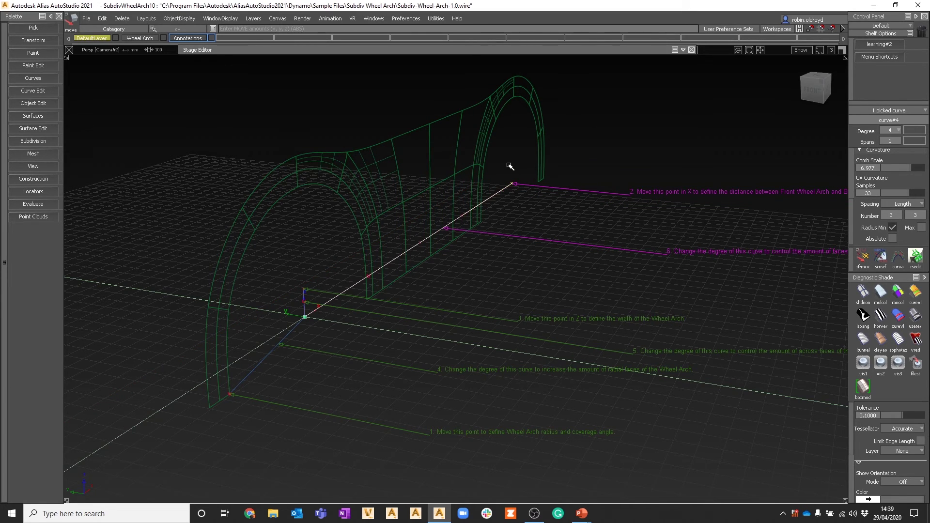
# Clear the current selection and turn on the CV/hull display for the wheel arch subdivision body.
pyautogui.keyDown('ctrl'); pyautogui.keyDown('shift'); pyautogui.moveTo(508, 298); pyautogui.dragTo(378, 253); pyautogui.keyUp('shift'); pyautogui.keyUp('ctrl')
pyautogui.keyDown('ctrl'); pyautogui.keyDown('shift'); pyautogui.moveTo(331, 204); pyautogui.dragTo(331, 223); pyautogui.keyUp('shift'); pyautogui.keyUp('ctrl')
pyautogui.click(346, 200)
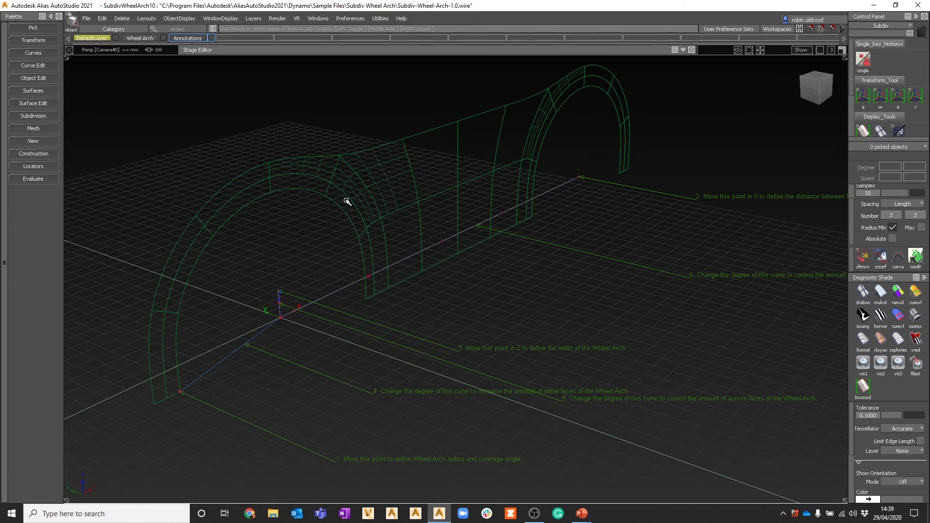
pyautogui.scroll(-3, 887, 226)
pyautogui.scroll(2, 897, 195)
pyautogui.click(893, 207)
pyautogui.click(301, 191)
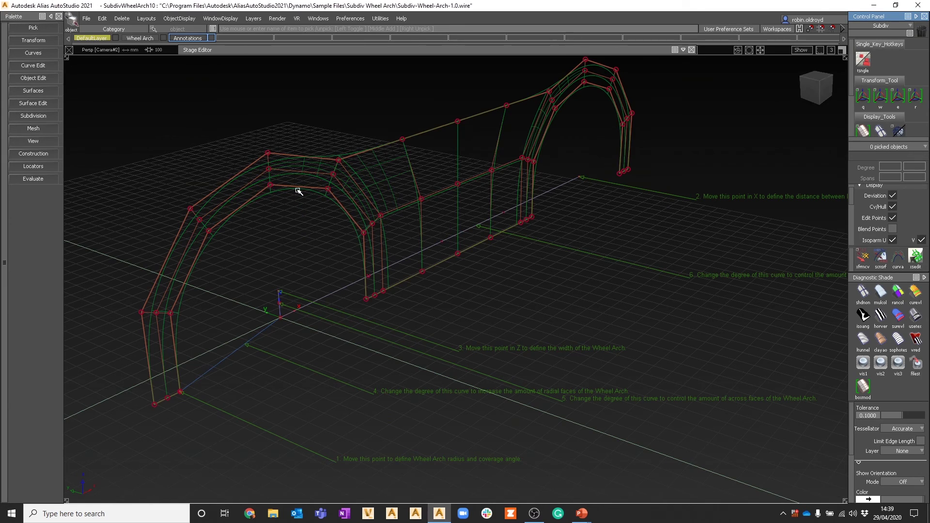
# Pick the edge loop around the front wheel arch's opening and move it along Y, accepting the removal of construction history.
pyautogui.keyDown('ctrl'); pyautogui.keyDown('shift'); pyautogui.click(298, 191); pyautogui.keyUp('shift'); pyautogui.keyUp('ctrl')
pyautogui.click(252, 201)
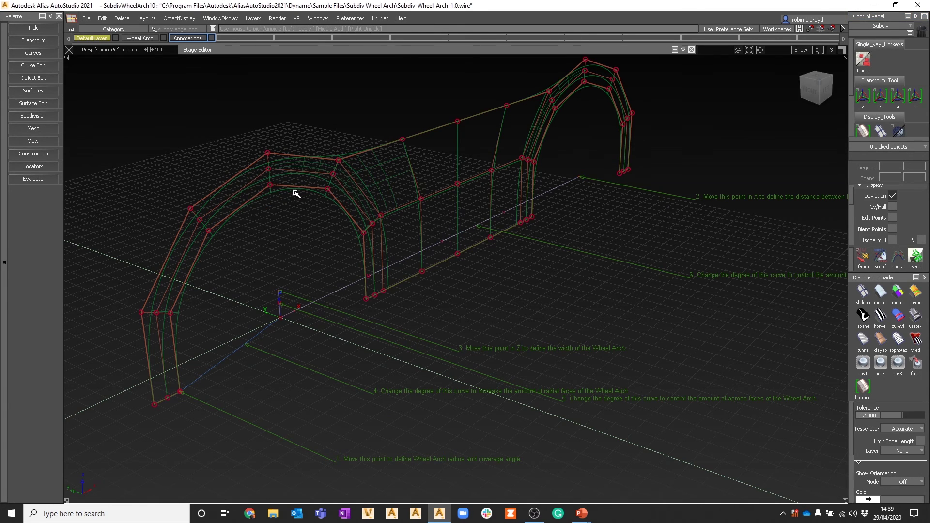
pyautogui.click(297, 187)
pyautogui.keyDown('ctrl'); pyautogui.keyDown('shift'); pyautogui.moveTo(295, 214); pyautogui.dragTo(295, 206, button='middle'); pyautogui.keyUp('shift'); pyautogui.keyUp('ctrl')
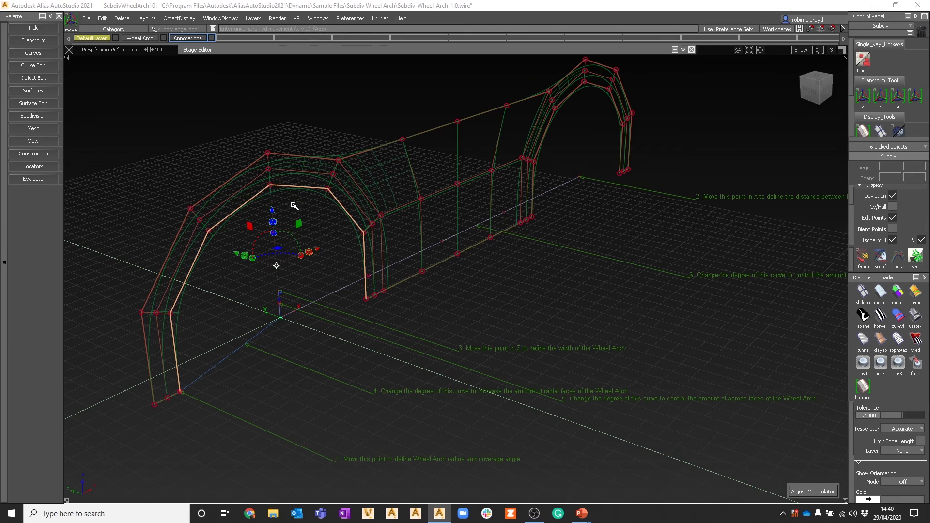
pyautogui.click(245, 257)
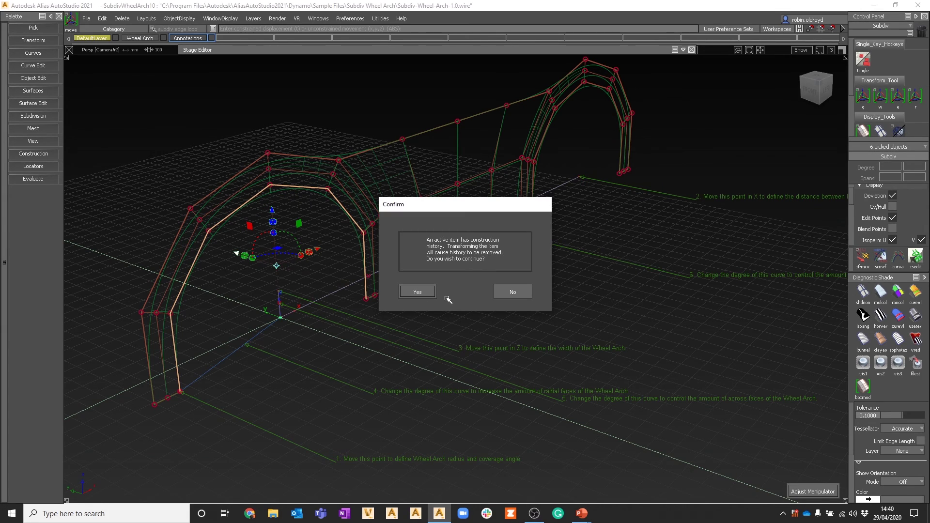
pyautogui.click(419, 291)
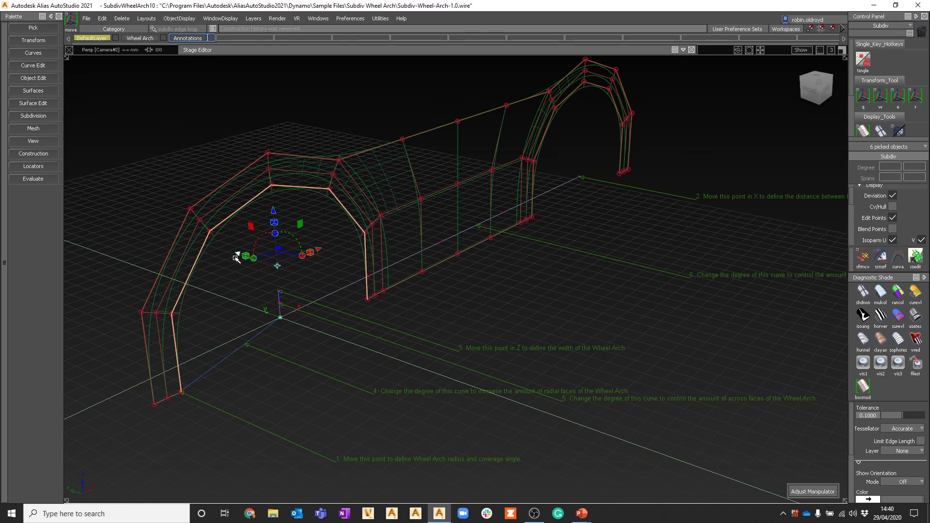
pyautogui.moveTo(237, 255); pyautogui.dragTo(252, 260)
pyautogui.click(509, 317)
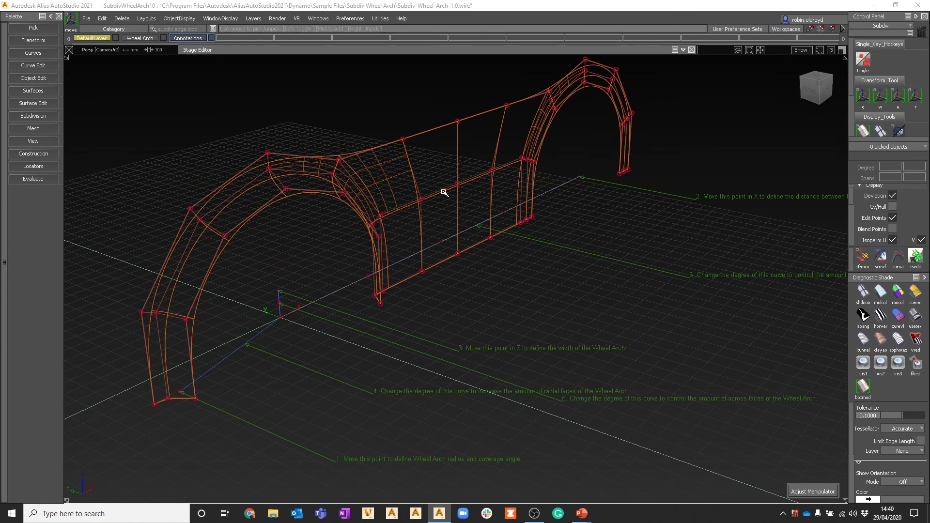
pyautogui.keyDown('alt'); pyautogui.keyDown('shift'); pyautogui.moveTo(344, 205); pyautogui.dragTo(479, 212); pyautogui.keyUp('shift'); pyautogui.keyUp('alt')
pyautogui.keyDown('alt'); pyautogui.keyDown('shift'); pyautogui.moveTo(394, 242); pyautogui.dragTo(426, 272); pyautogui.keyUp('shift'); pyautogui.keyUp('alt')
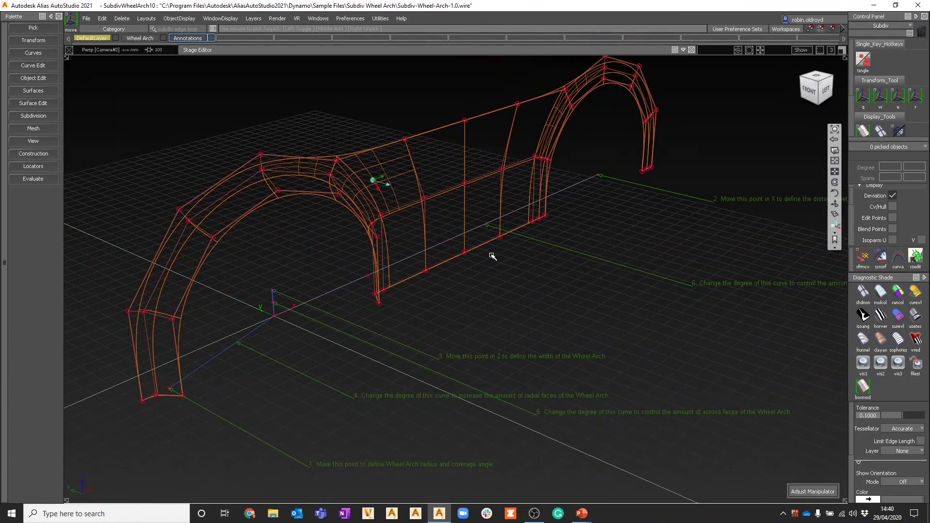